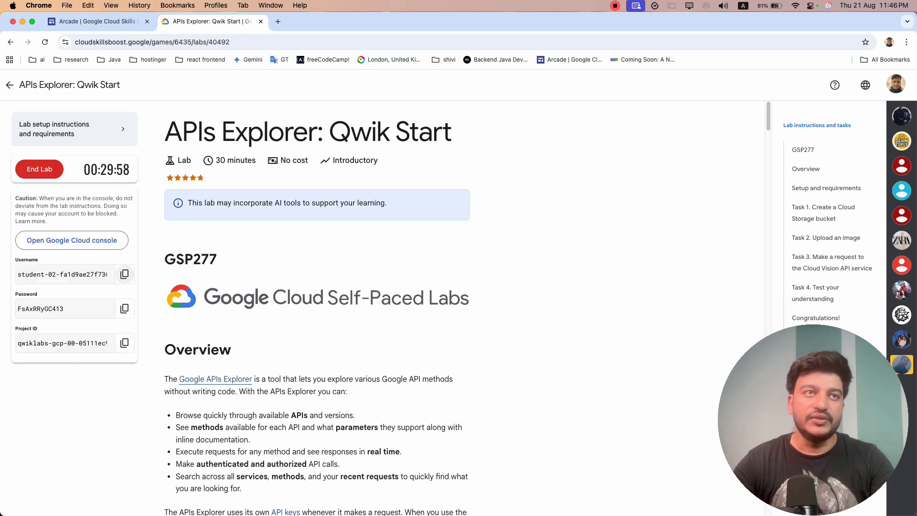
Step: Open the lab's Google Cloud console in an incognito window, acknowledge the new account notice and agree to the Terms of Service
right_click(110, 242)
click(153, 270)
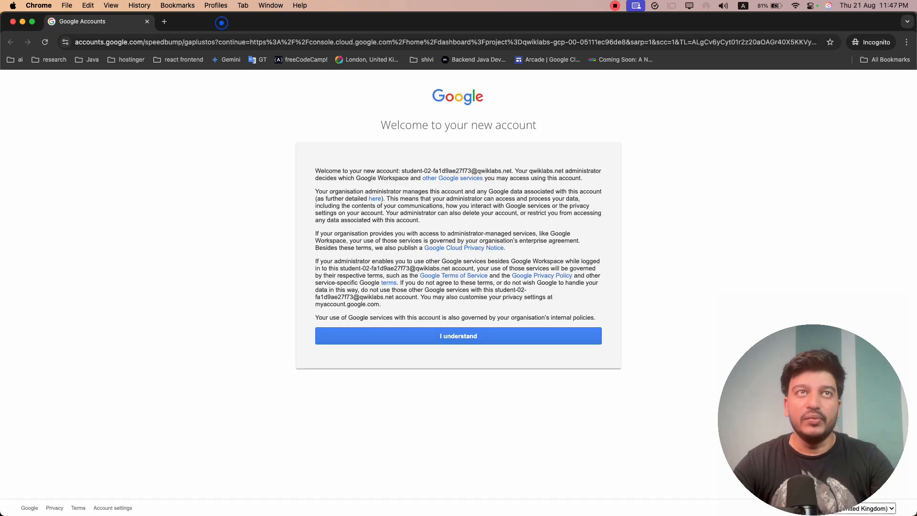
click(423, 336)
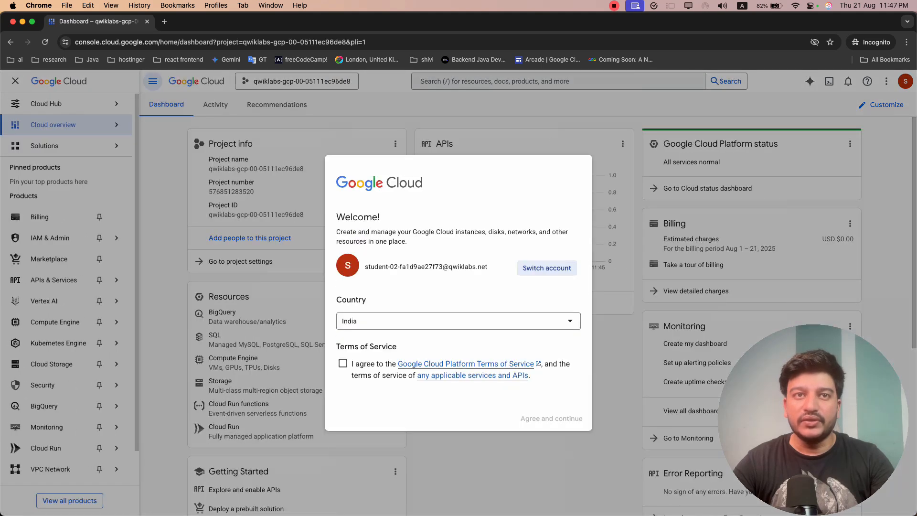
click(342, 364)
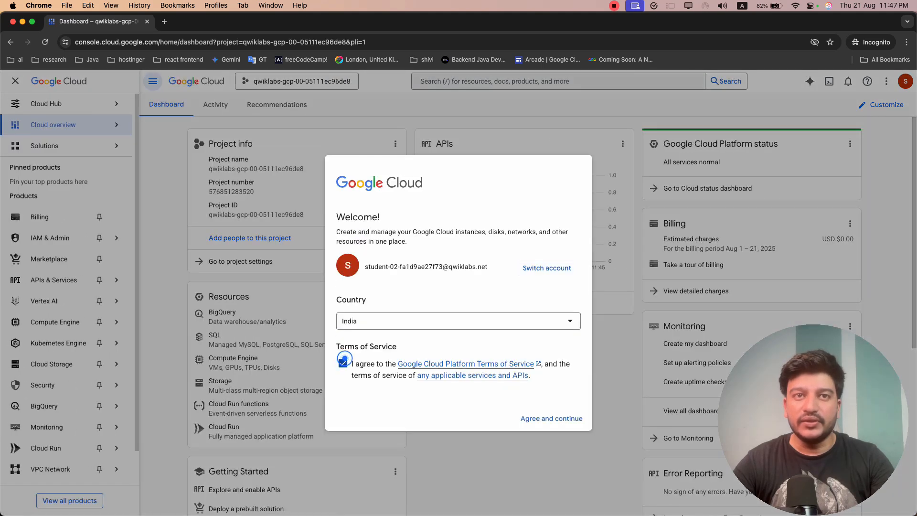
click(580, 414)
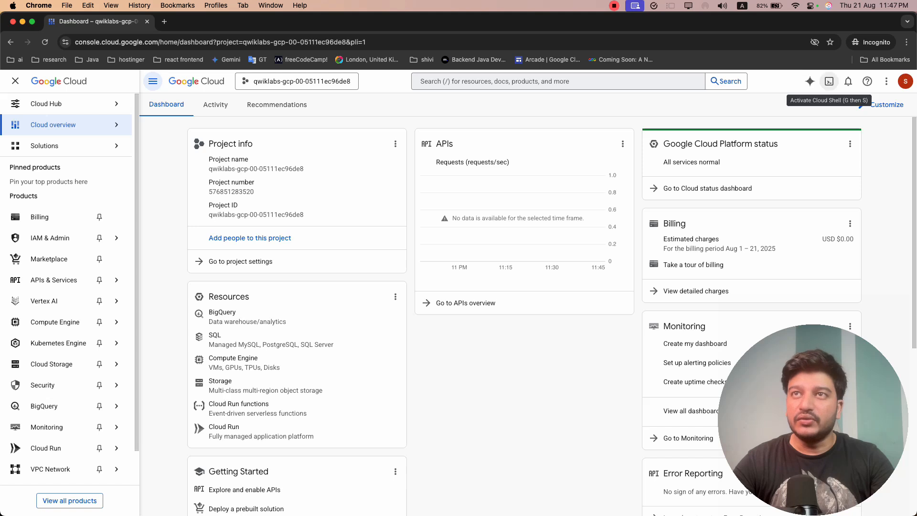
Step: Activate Cloud Shell for the lab project and authorize it to use the account's credentials
click(829, 82)
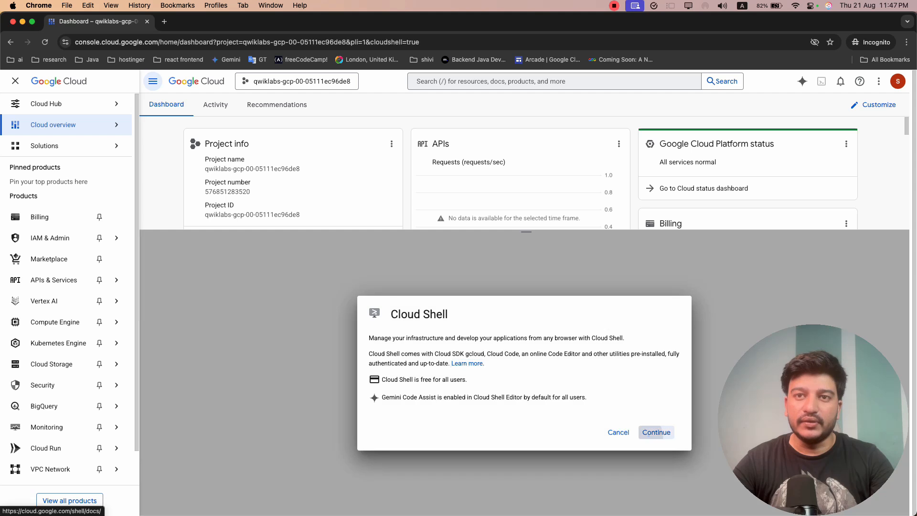
click(650, 433)
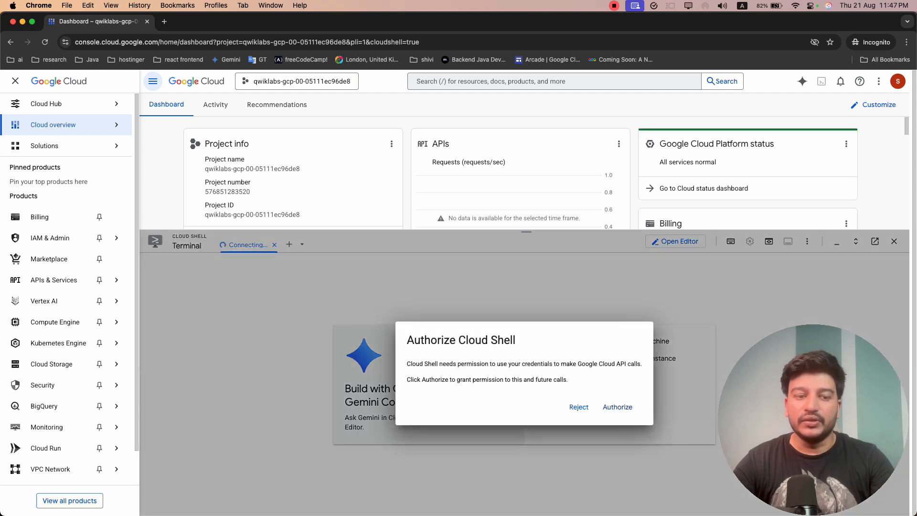
click(618, 407)
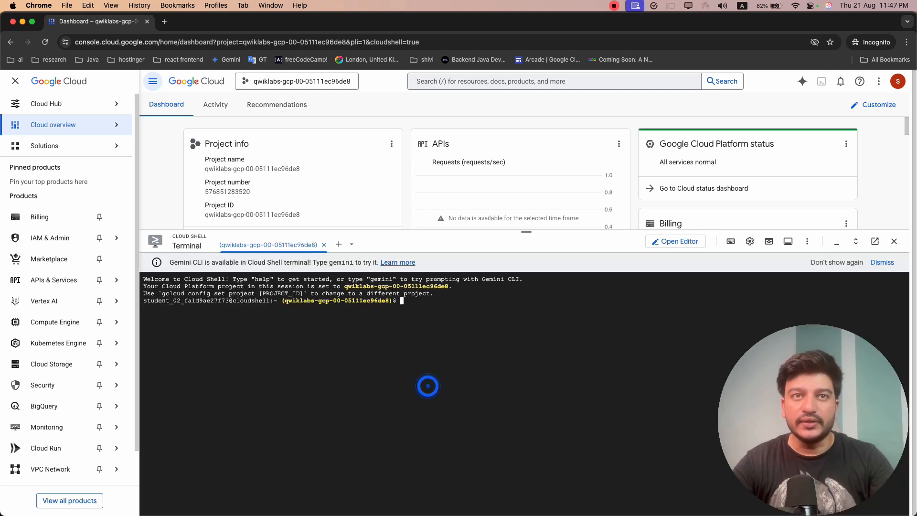
Step: Check Task 1 in the lab instructions, minimize Cloud Shell and start creating a bucket in Cloud Storage
key(super+grave)
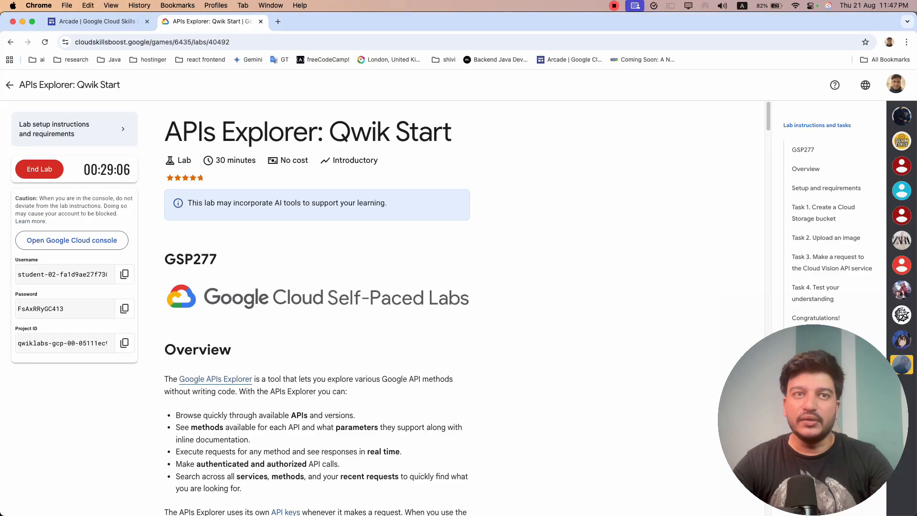
scroll(316, 308, down, 12)
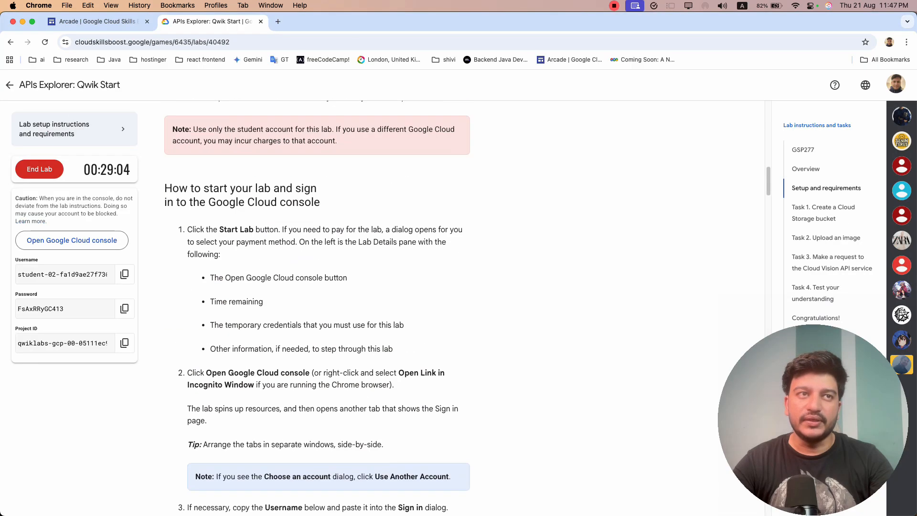
scroll(317, 308, down, 15)
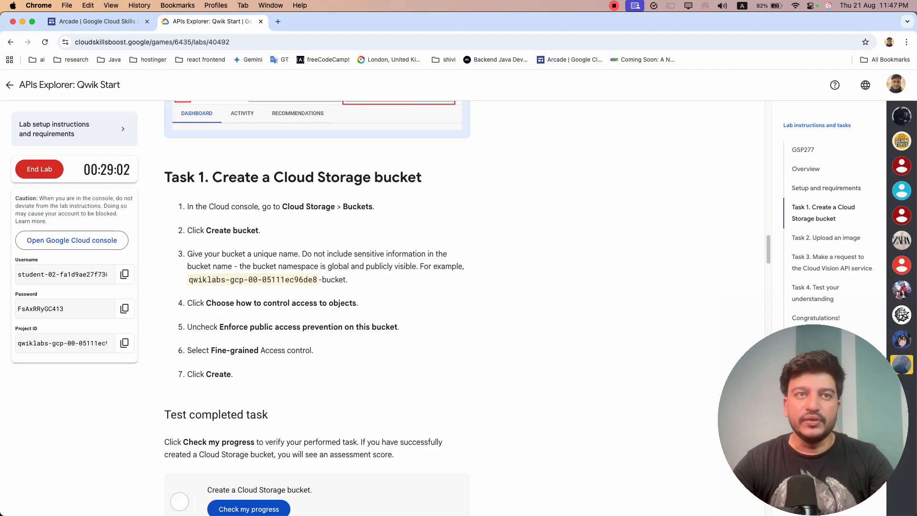
scroll(317, 309, up, 5)
scroll(317, 308, down, 5)
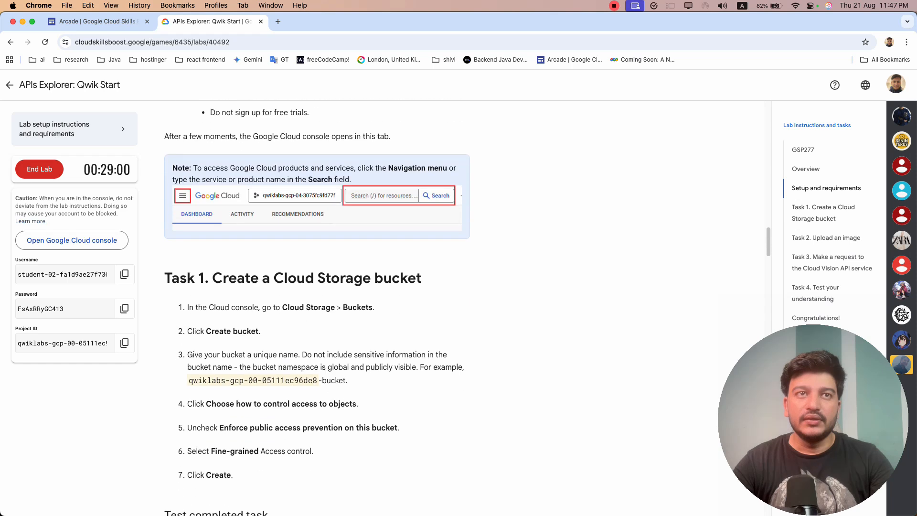
key(super+grave)
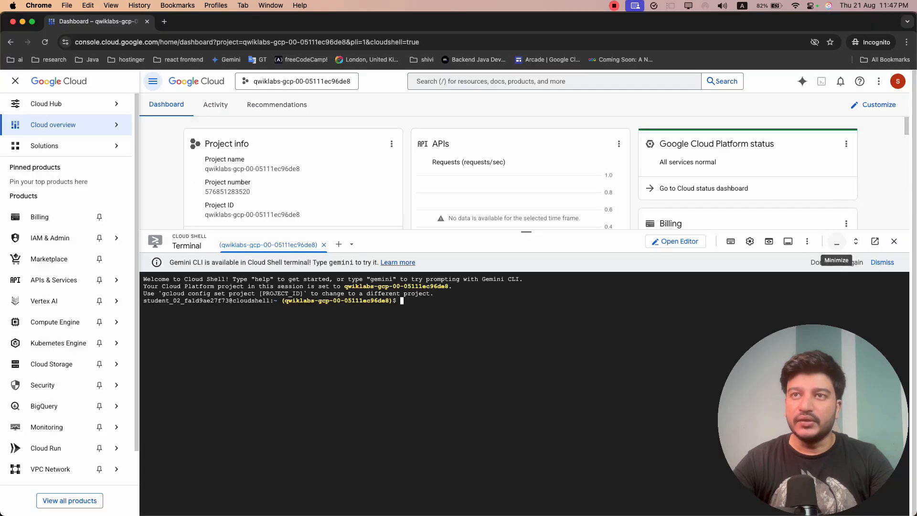
click(837, 241)
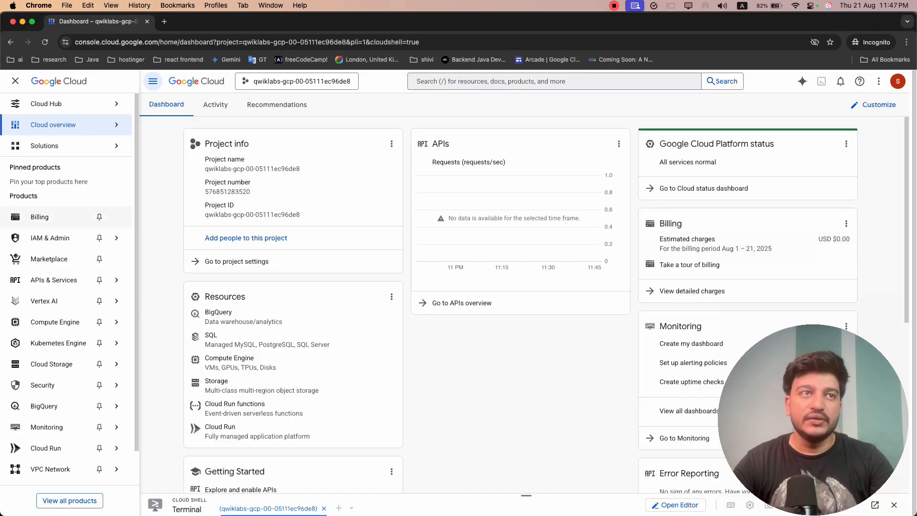
mouse_move(52, 364)
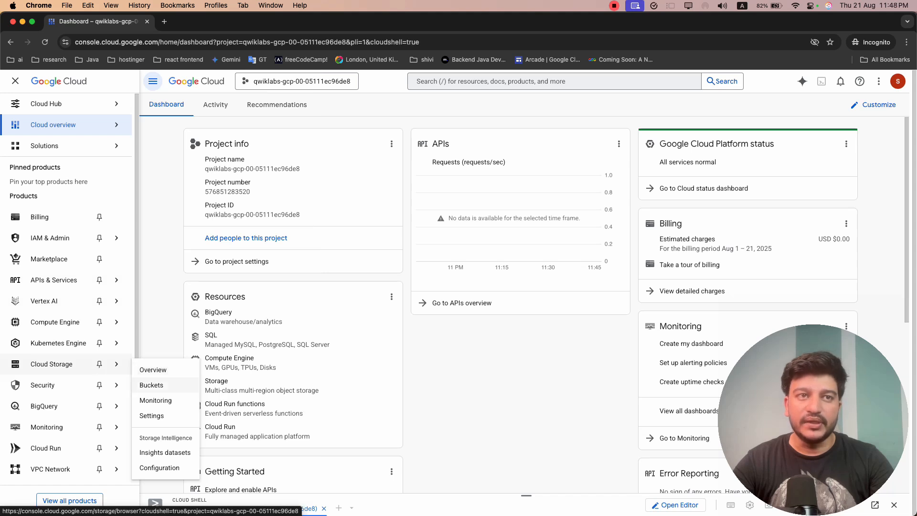
click(162, 385)
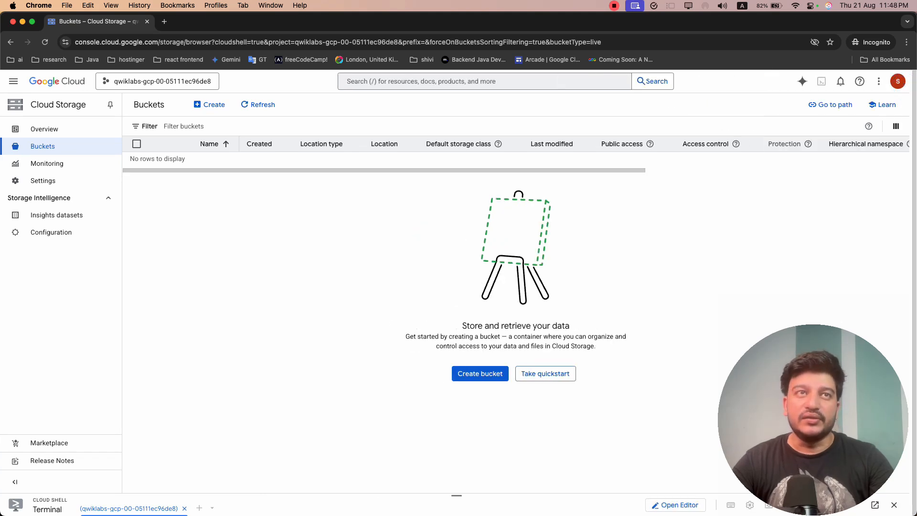
click(209, 104)
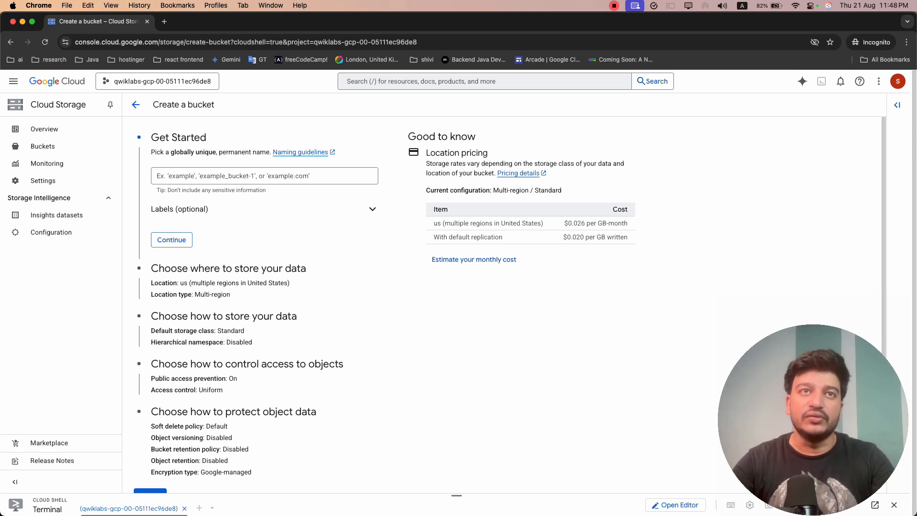
Step: Copy the example bucket name qwiklabs-gcp-00-05111ec96de8-bucket from Task 1 of the lab instructions
click(274, 176)
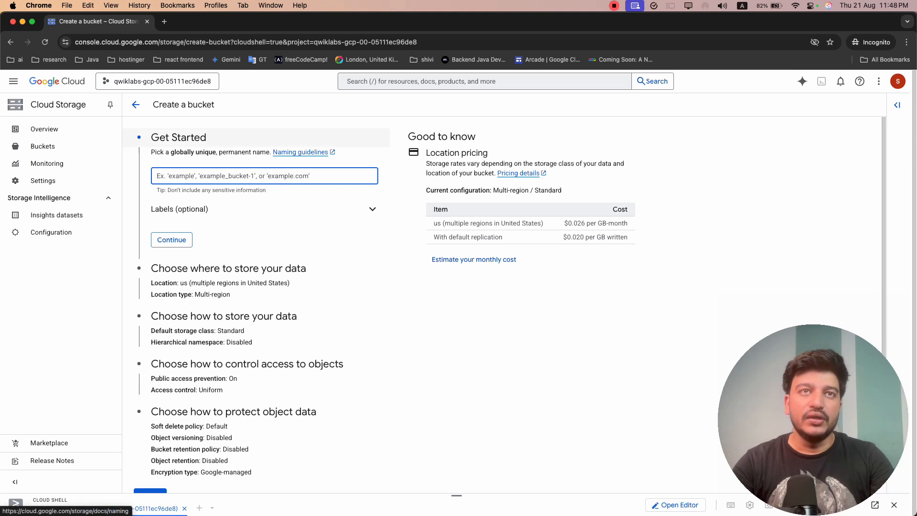
click(252, 174)
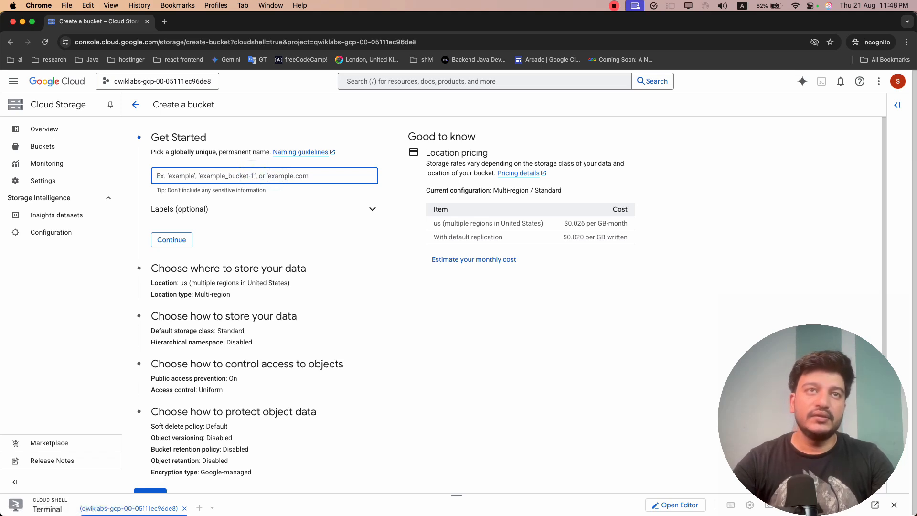
key(super+grave)
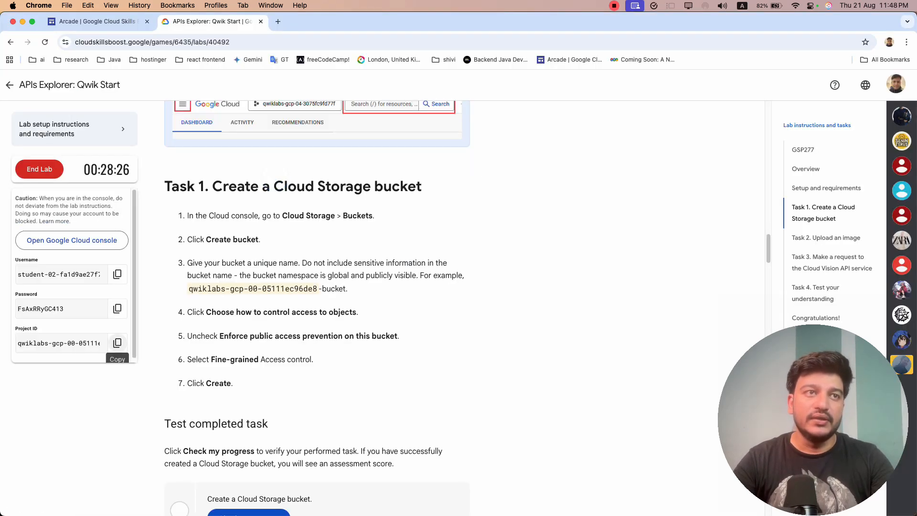
click(117, 343)
key(super+grave)
key(super+grave)
click(250, 292)
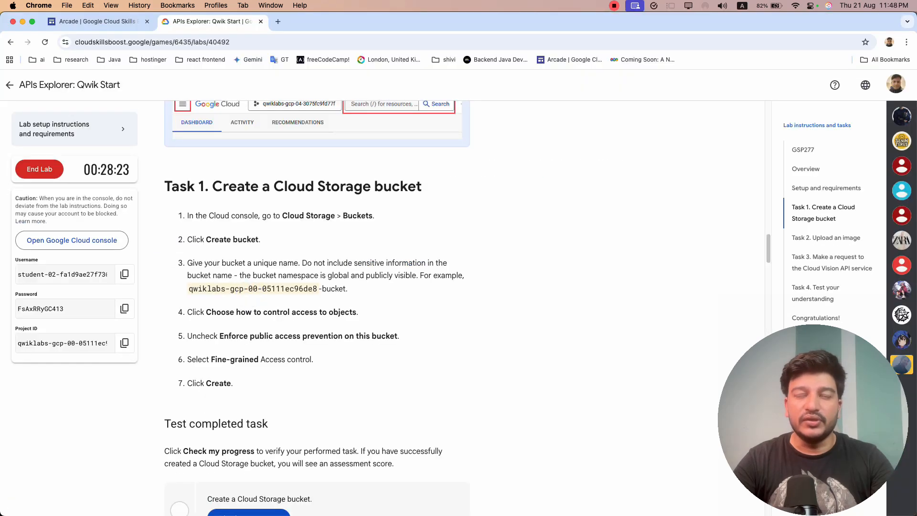
drag(349, 292, 226, 203)
click(231, 290)
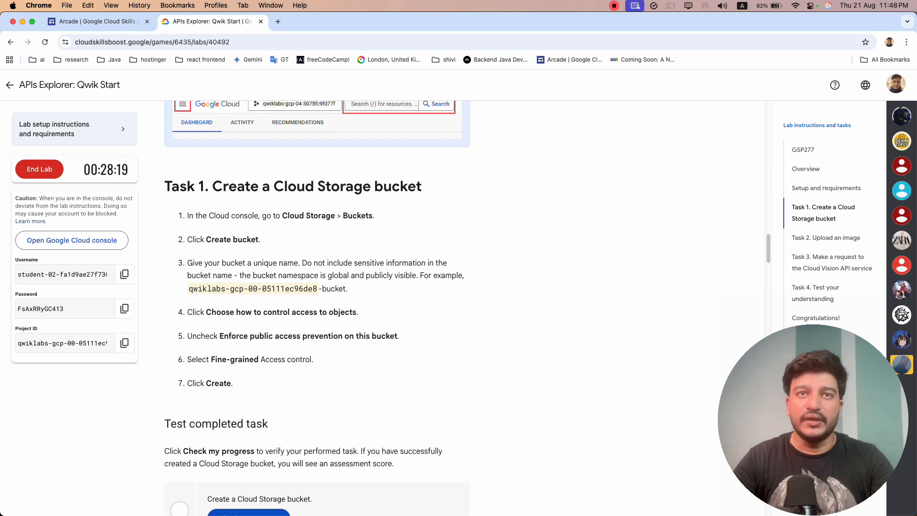
drag(187, 289, 345, 289)
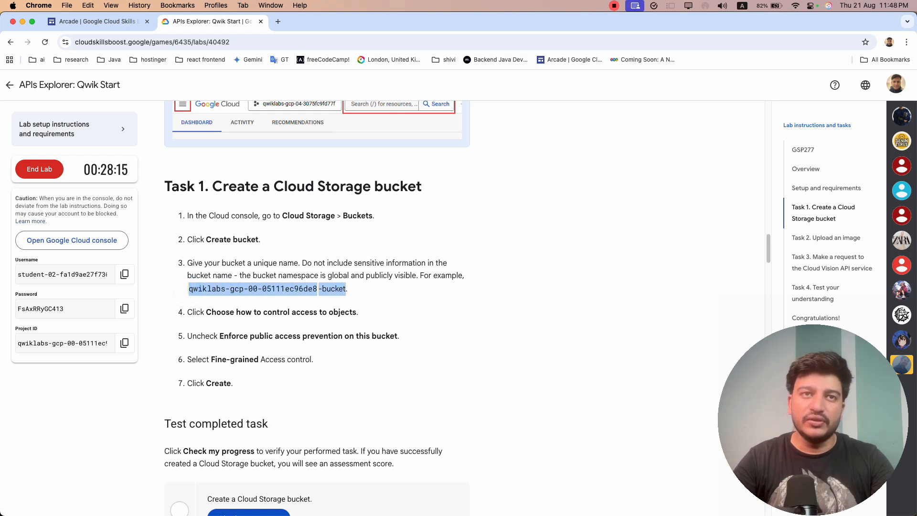
key(super+c)
Step: Name the new bucket qwiklabs-gcp-00-05111ec96de8-bucket and continue to the storage location settings
key(super+grave)
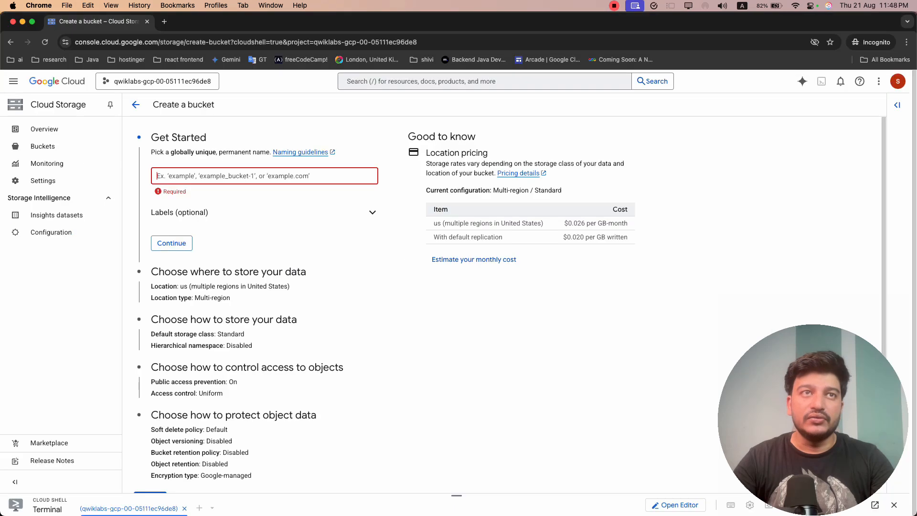
click(230, 180)
key(super+v)
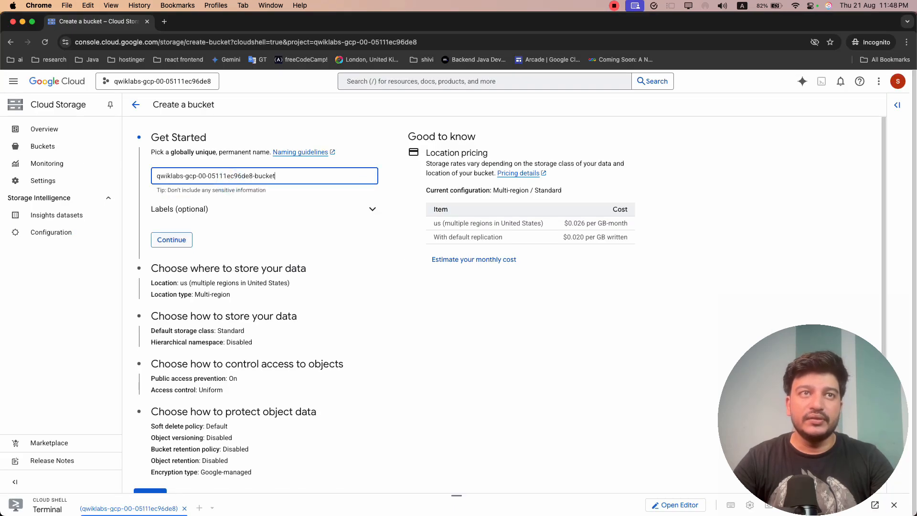
click(171, 240)
Step: Read which public access prevention and access control settings Task 1 of the lab instructions asks for
key(super+grave)
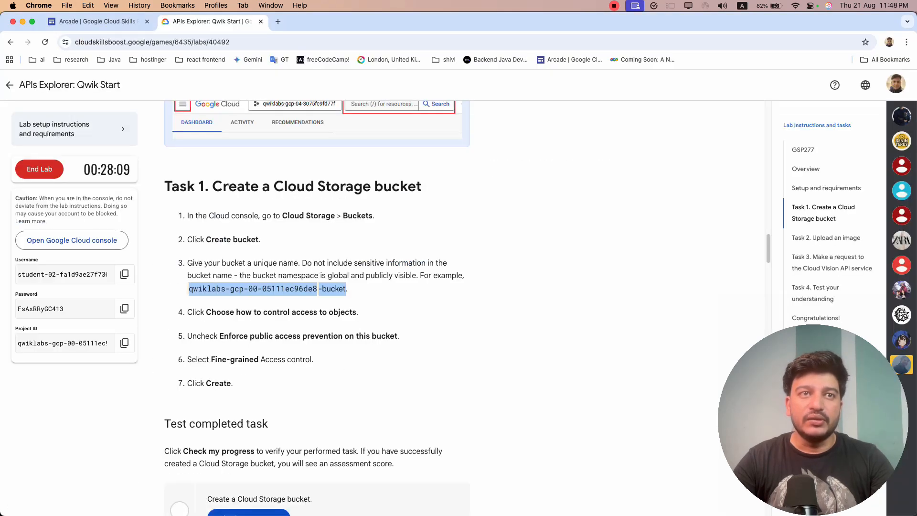
click(289, 312)
drag(225, 337, 311, 336)
click(311, 337)
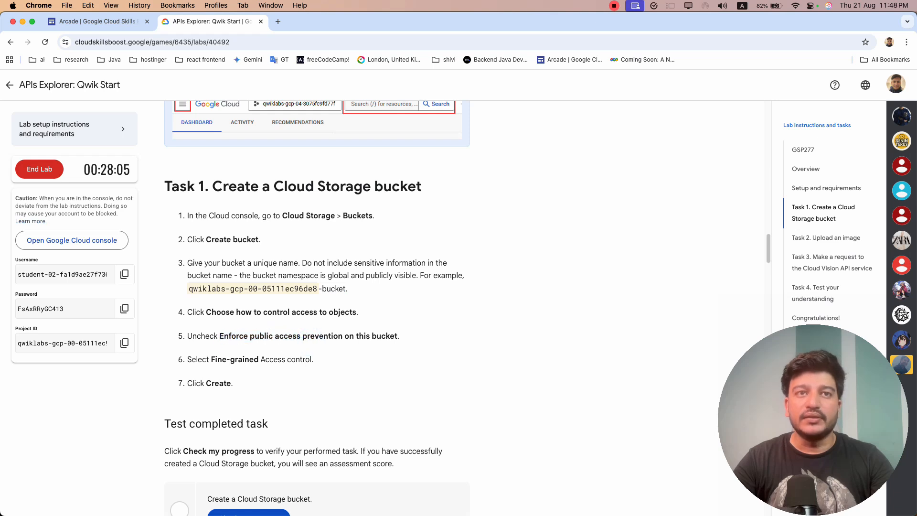
drag(187, 337, 263, 359)
click(235, 337)
click(281, 369)
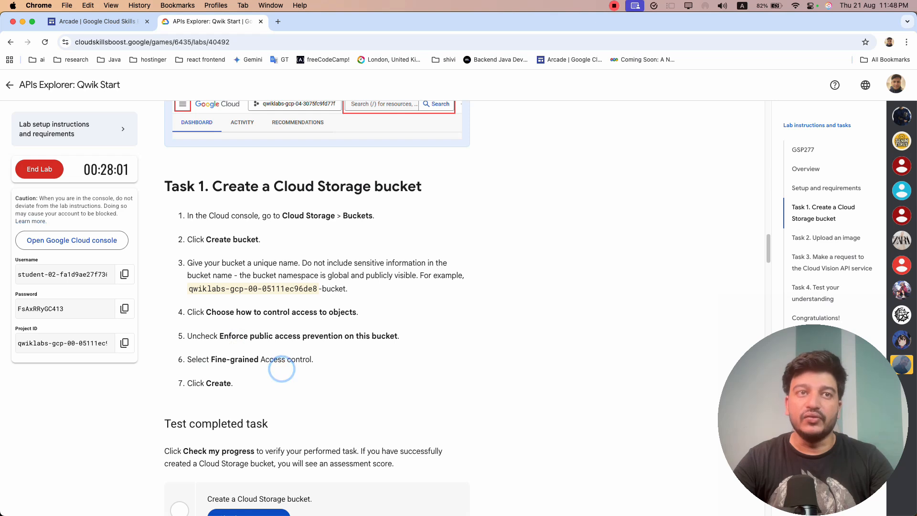
key(super+grave)
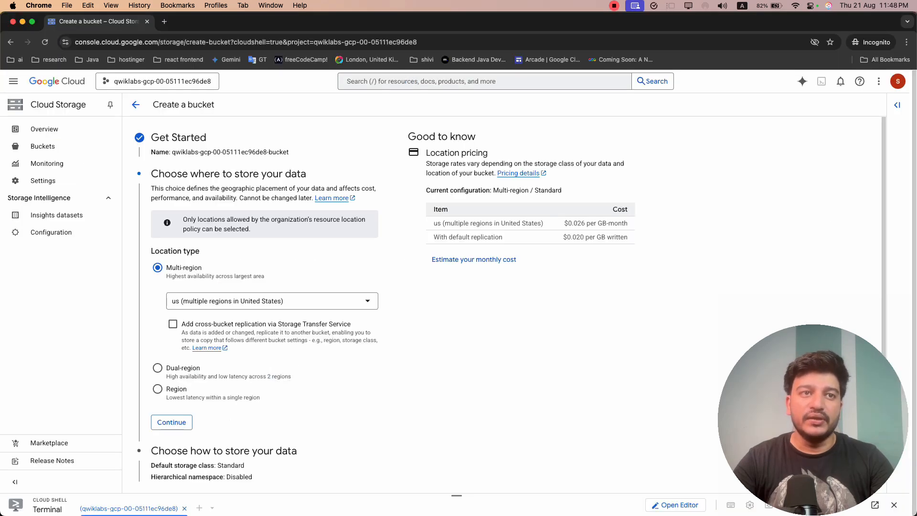
Step: Keep the multi-region us location and the Standard default storage class for the new bucket
click(171, 423)
scroll(172, 422, down, 5)
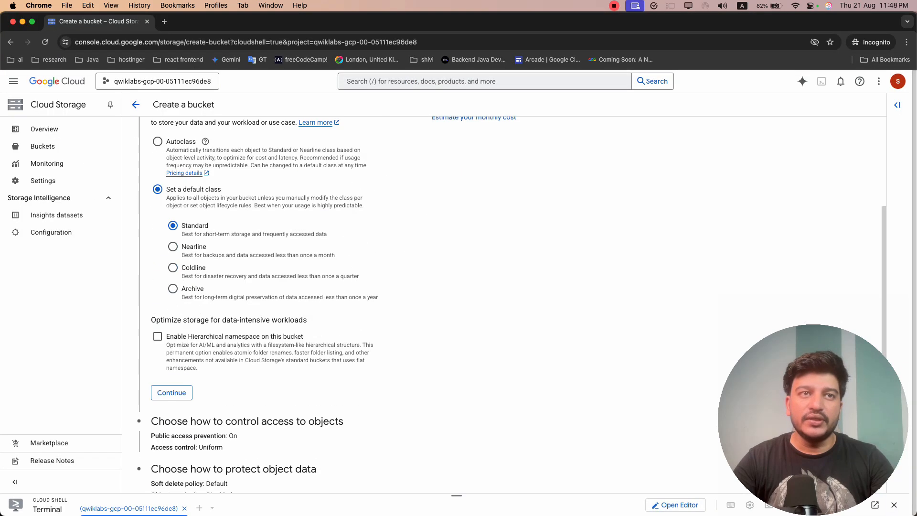
click(165, 392)
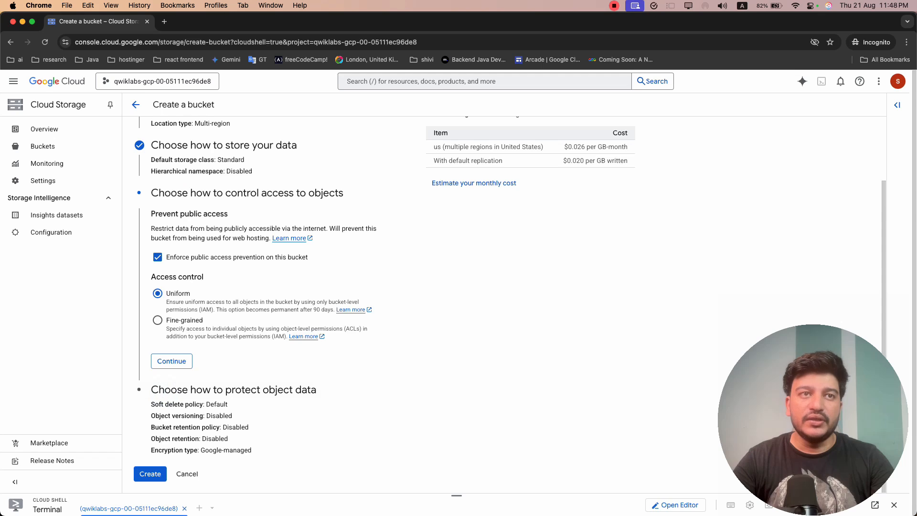
Step: Set access control to Fine-grained, turn off enforced public access prevention and create the bucket
click(157, 320)
click(157, 257)
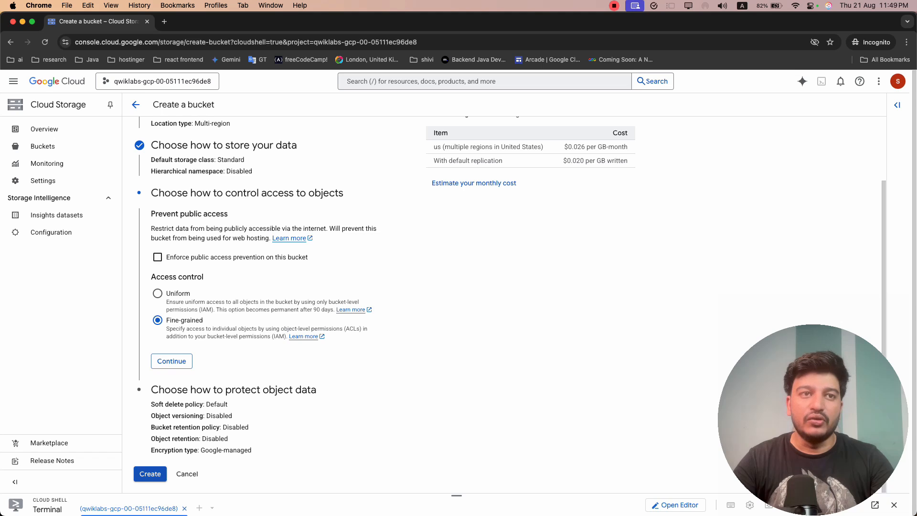
click(150, 474)
Step: Compare the bucket settings with the rest of Task 1 on the lab page and dismiss the console's bucket creation notification
key(super+grave)
drag(314, 359, 220, 321)
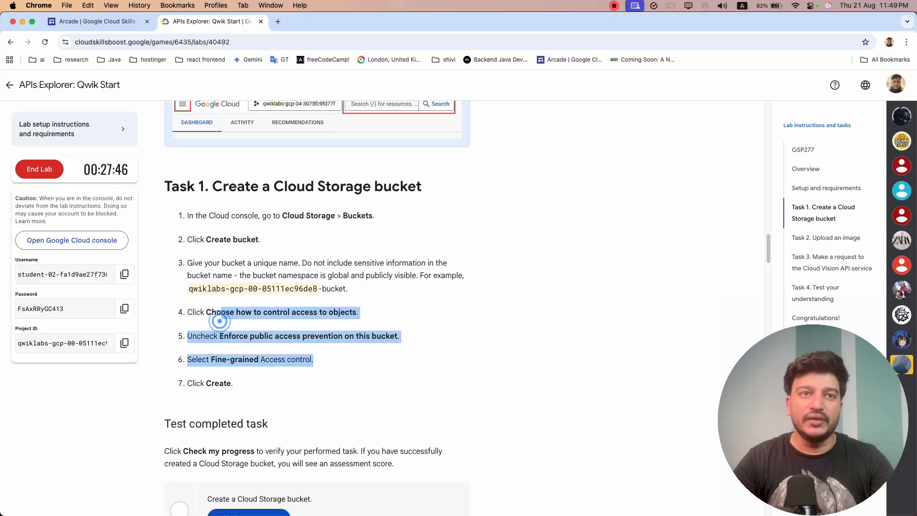
click(234, 377)
scroll(234, 378, down, 4)
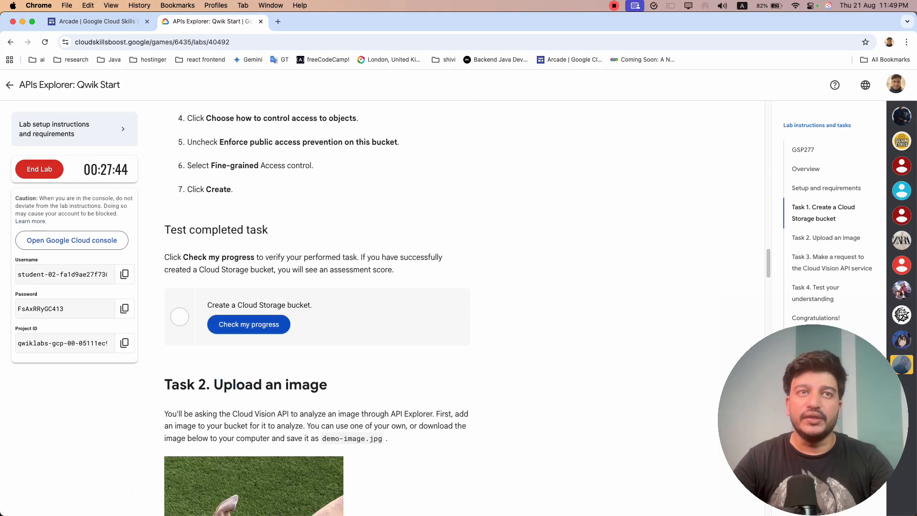
key(super+grave)
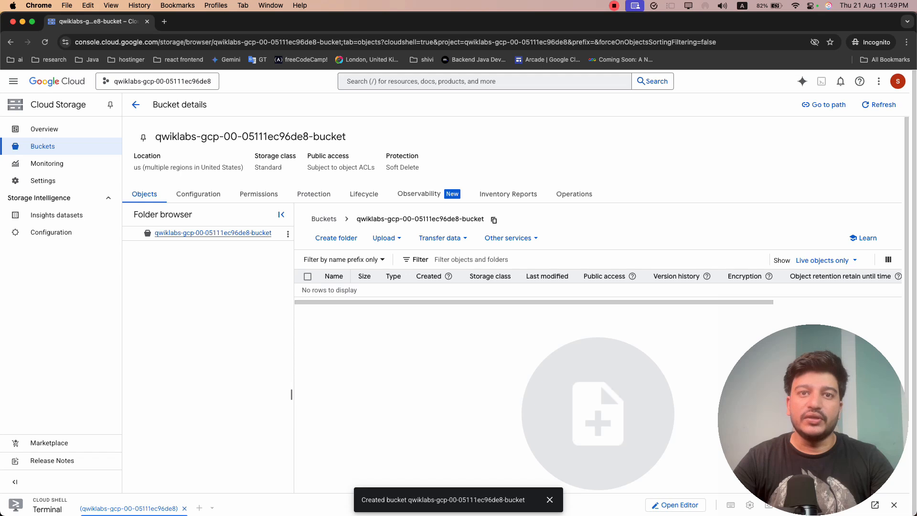
click(549, 499)
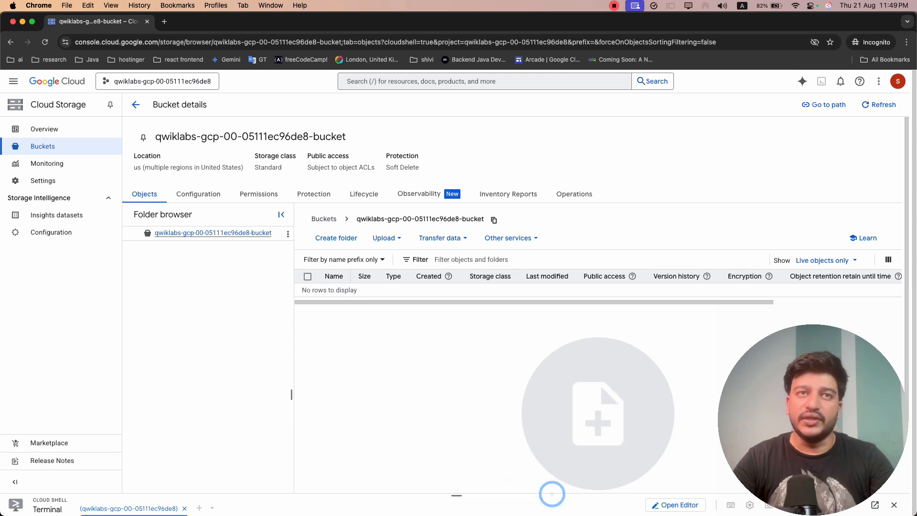
Step: Check the bucket creation task's progress on the lab page and read the Task 2 instructions for the image
key(super+grave)
click(247, 325)
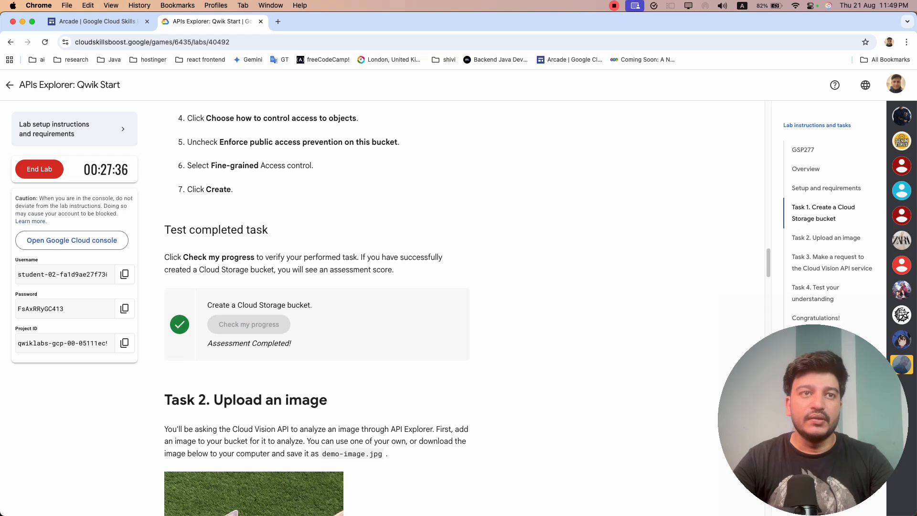
scroll(317, 305, down, 4)
scroll(317, 306, down, 2)
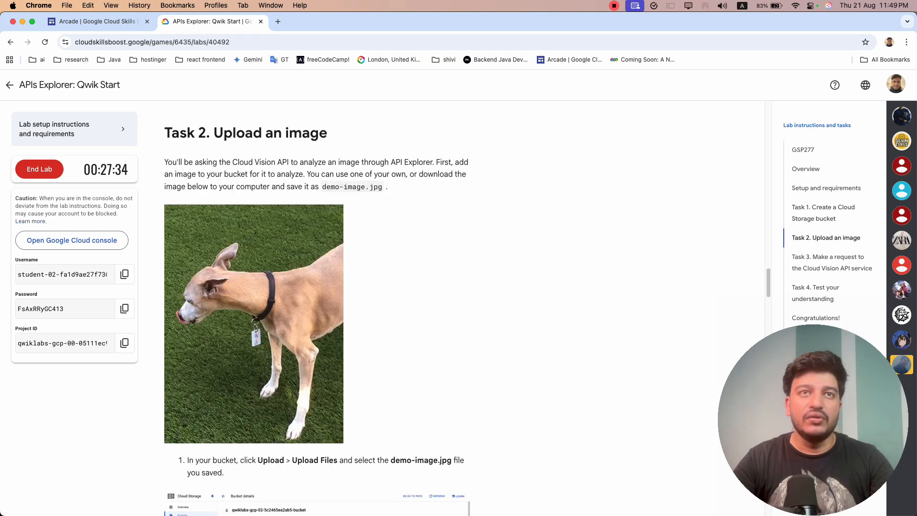
drag(213, 133, 305, 175)
click(311, 177)
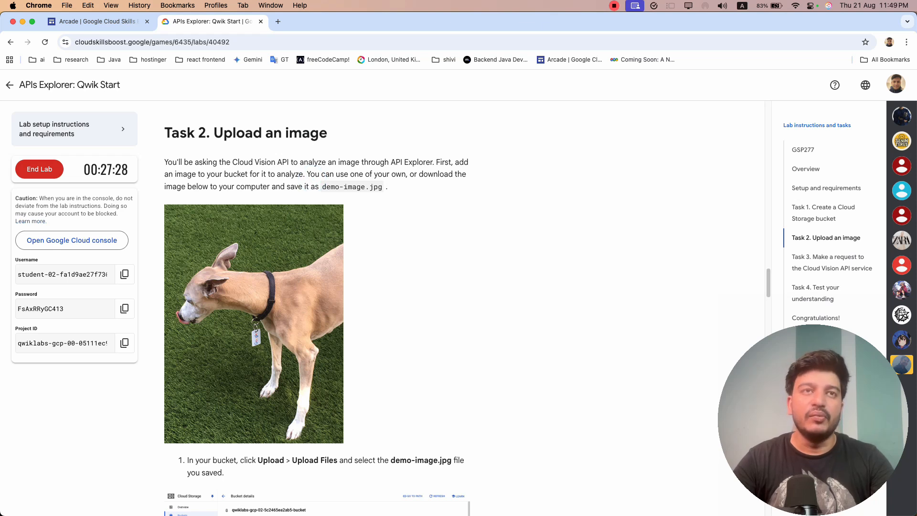
Step: Save the Task 2 dog image to the Downloads folder under its suggested file name
right_click(270, 273)
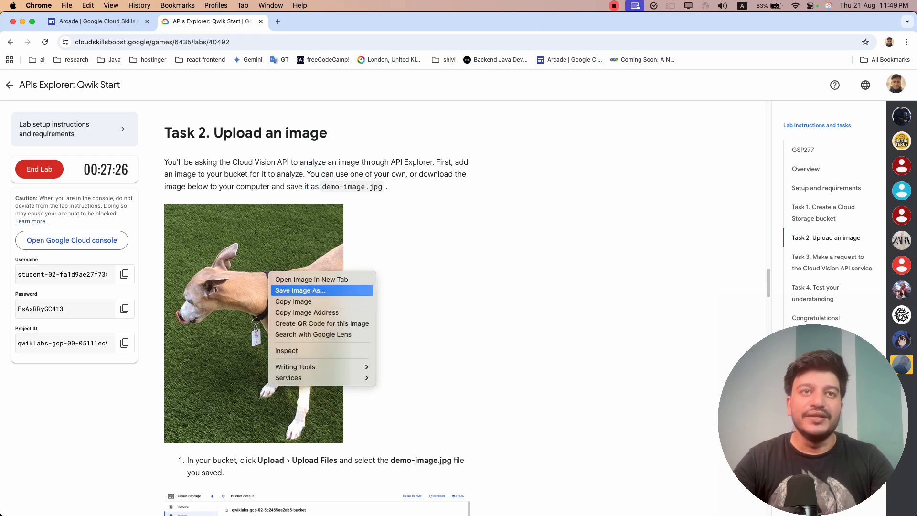
click(299, 290)
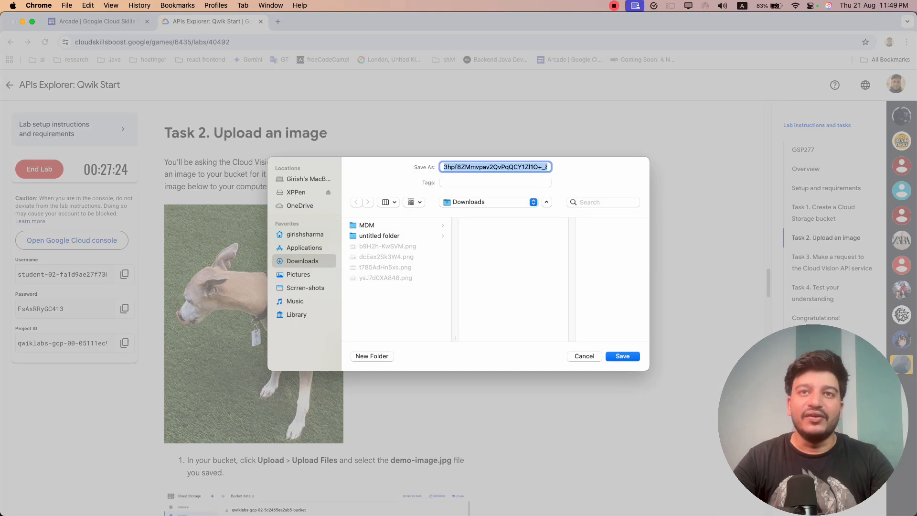
click(623, 356)
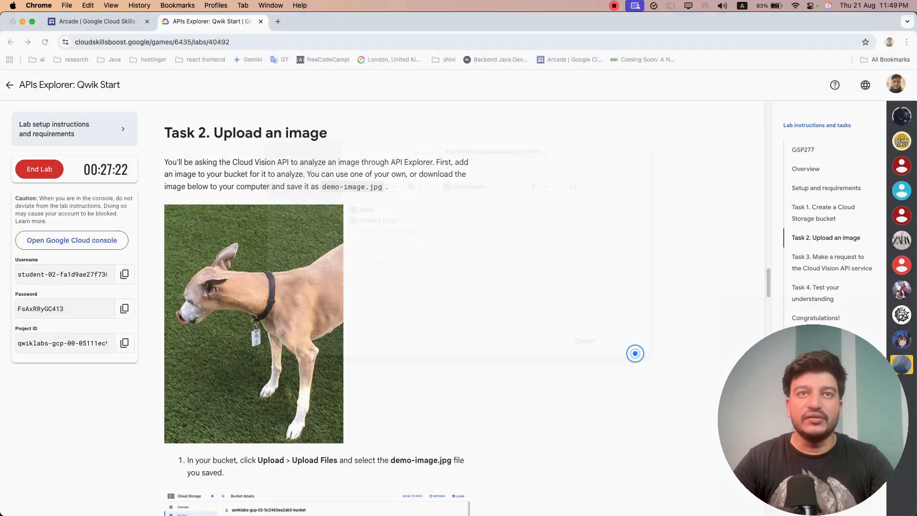
Step: Copy the required file name demo-image.jpg from the image upload checkpoint in Task 2
scroll(622, 356, down, 5)
key(super+grave)
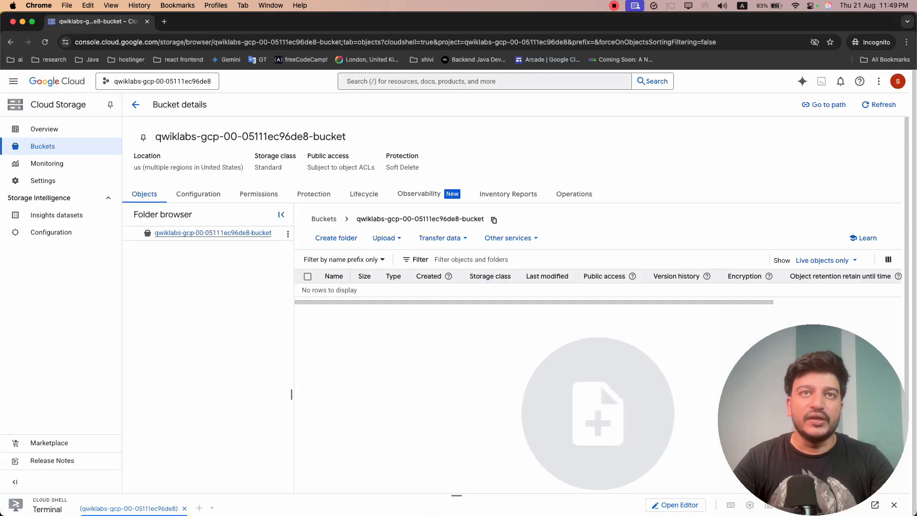
key(super+grave)
scroll(459, 305, up, 1)
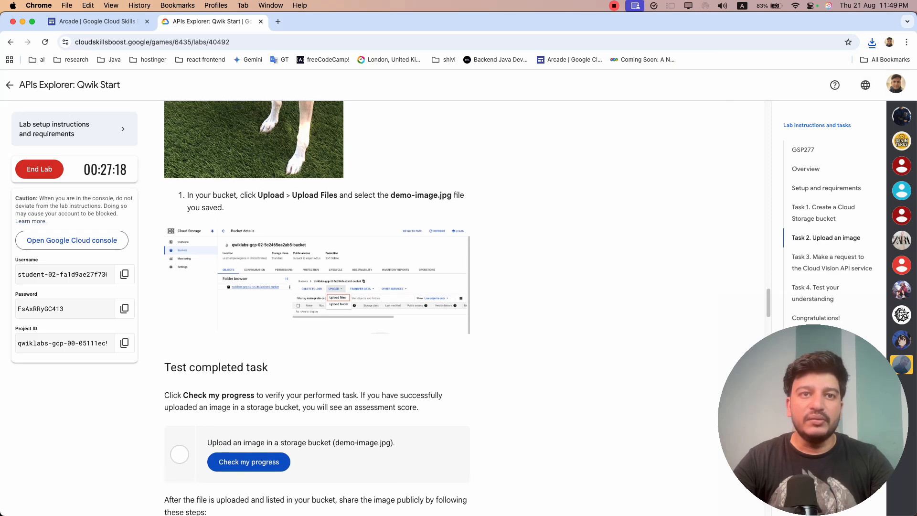
drag(334, 442, 391, 442)
key(super+c)
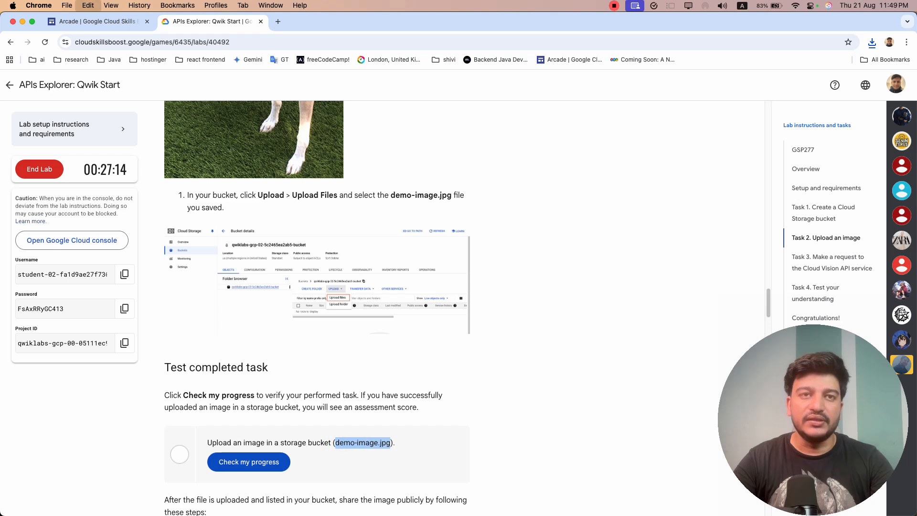
click(436, 346)
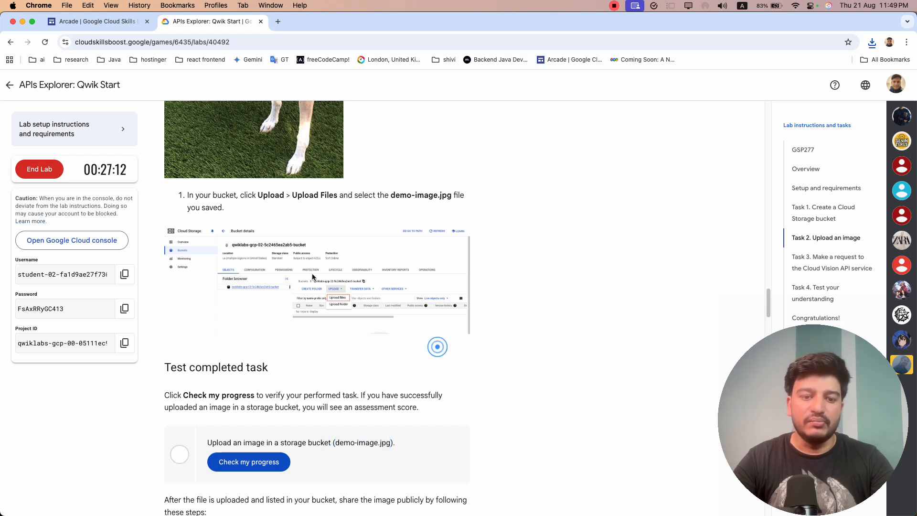
Step: Switch to Finder and rename the downloaded JPEG in the Downloads folder as demo-image.jpeg
key(super+Tab)
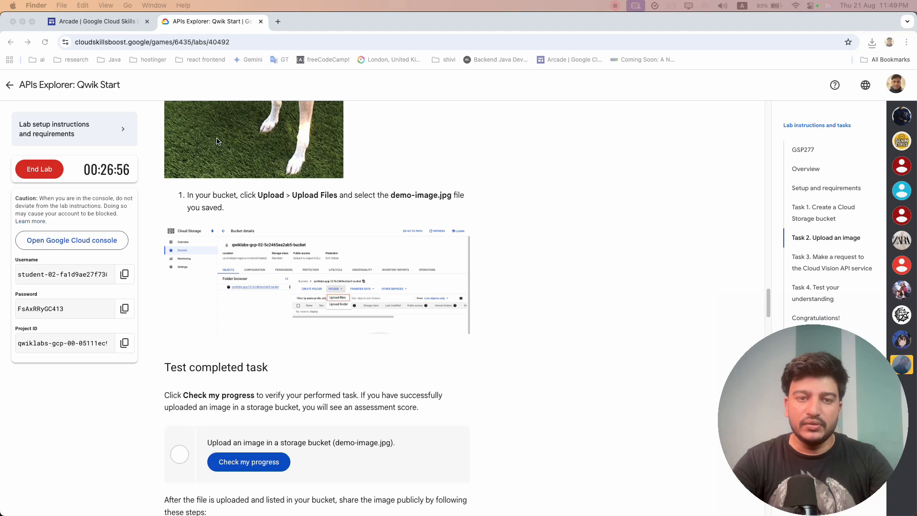
key(super+n)
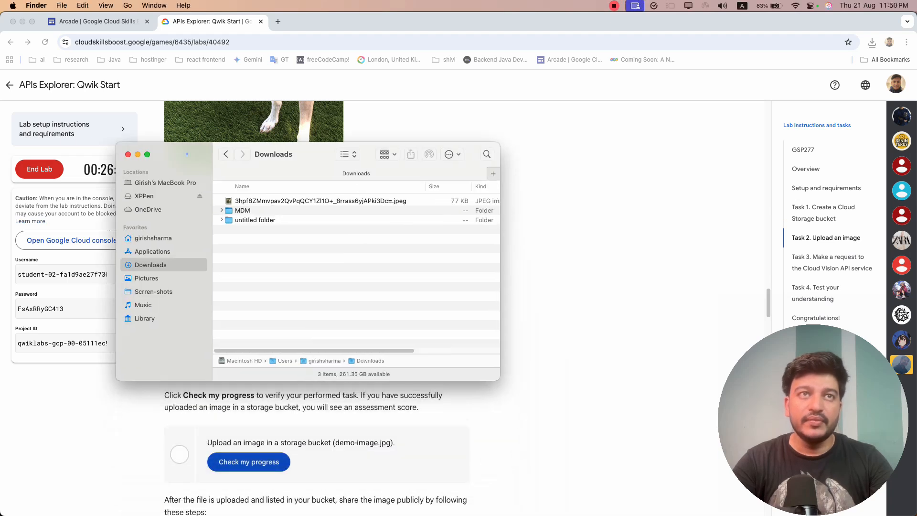
double_click(187, 154)
click(295, 200)
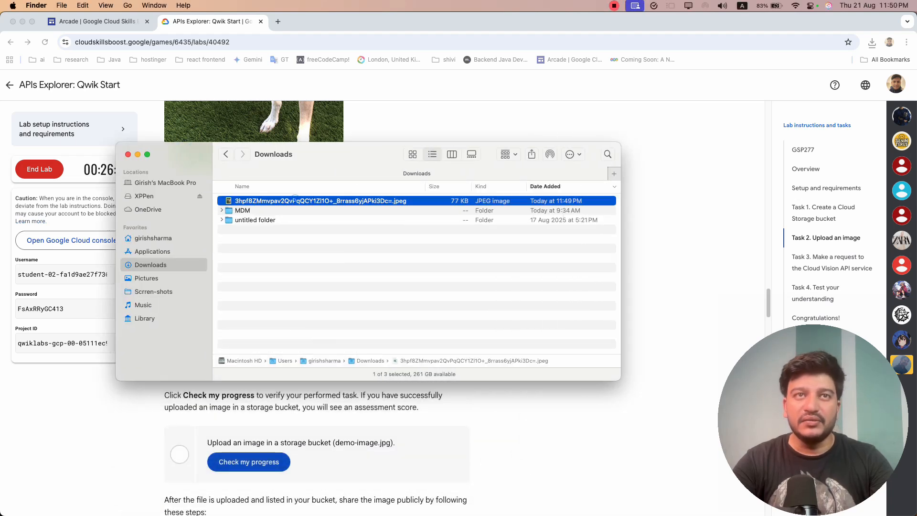
key(Return)
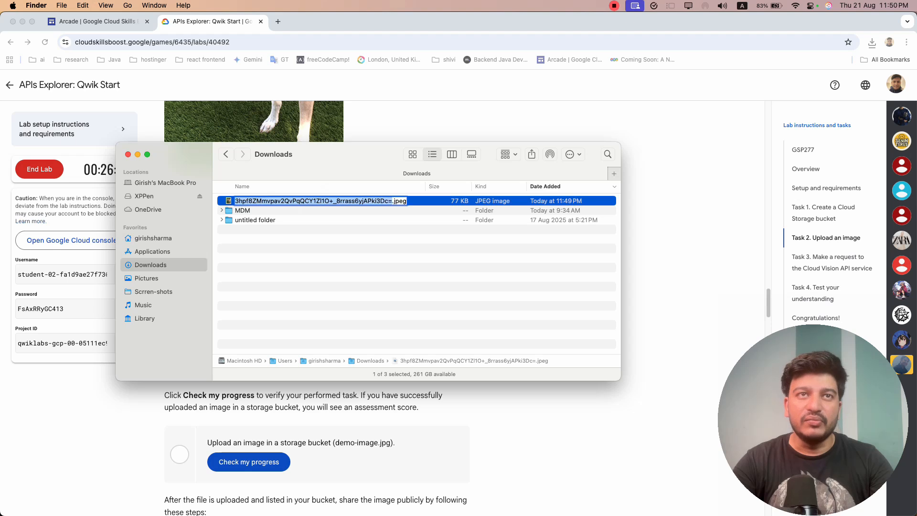
text(demo-image.jpg)
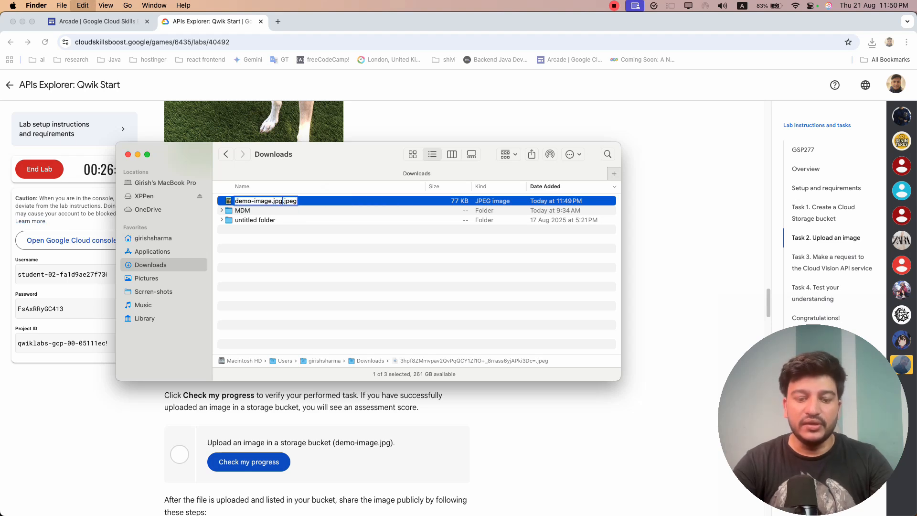
key(BackSpace)
key(BackSpace)
key(BackSpace)
key(BackSpace)
key(Return)
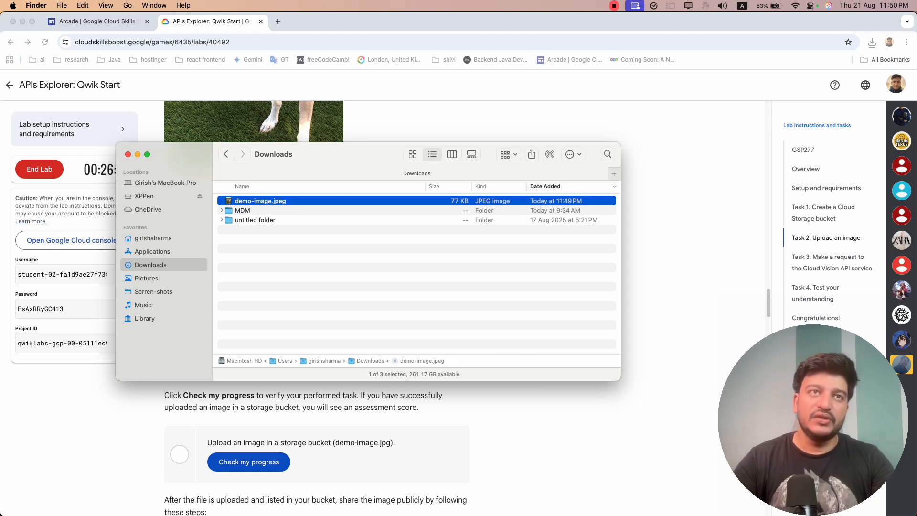
click(286, 267)
Step: Return to the Cloud Storage bucket in Chrome and upload demo-image.jpeg from the Downloads folder
key(super+Tab)
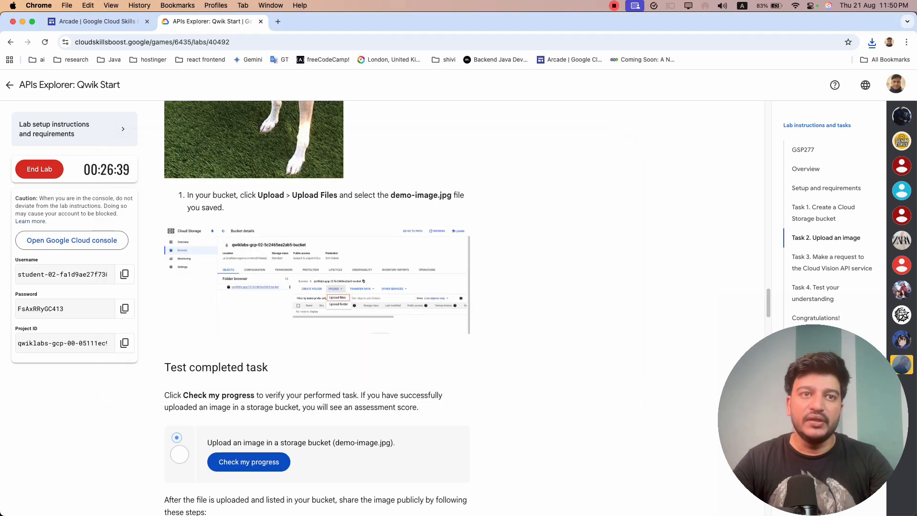
key(super+grave)
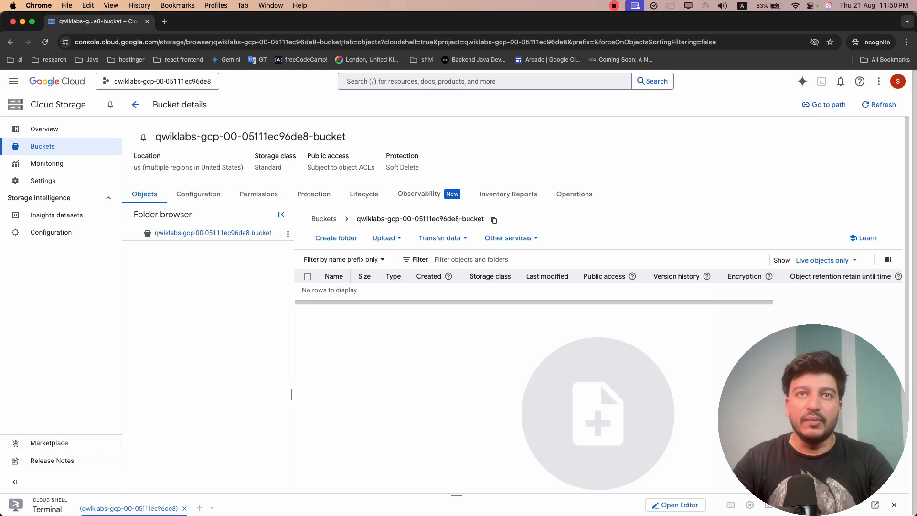
click(384, 237)
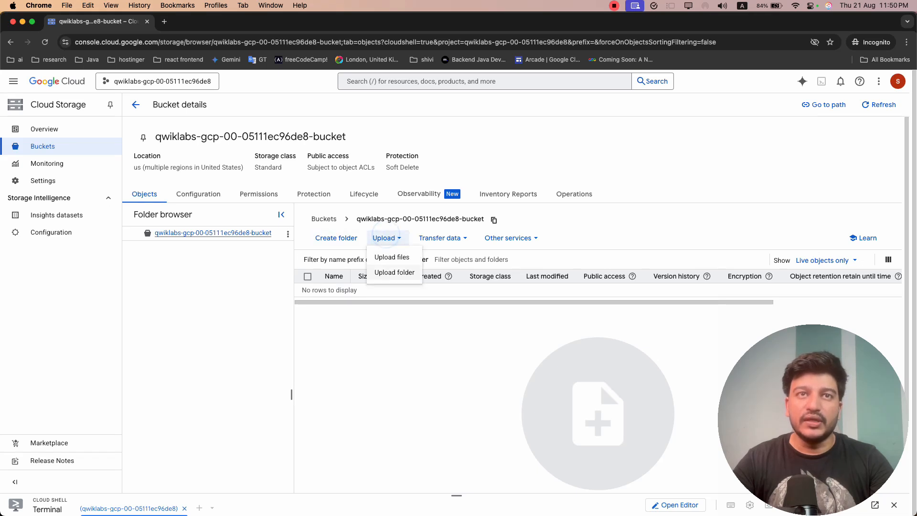
click(391, 257)
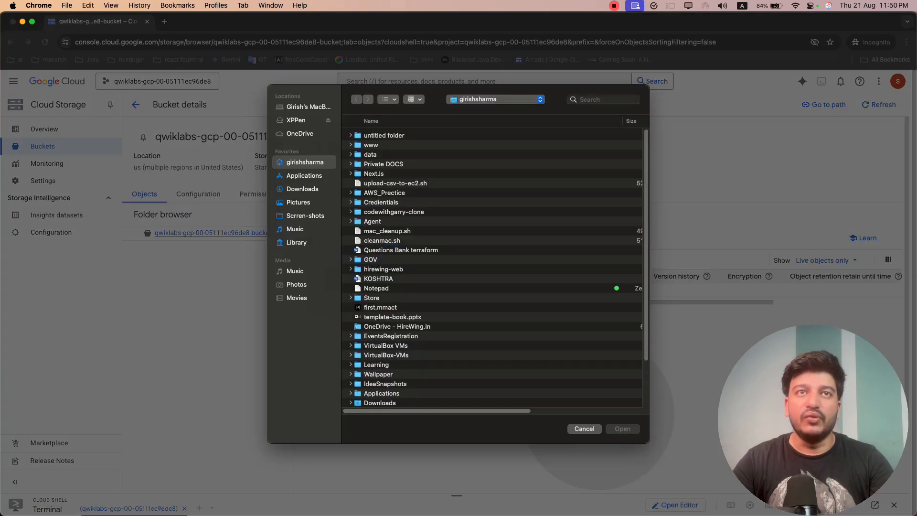
click(302, 188)
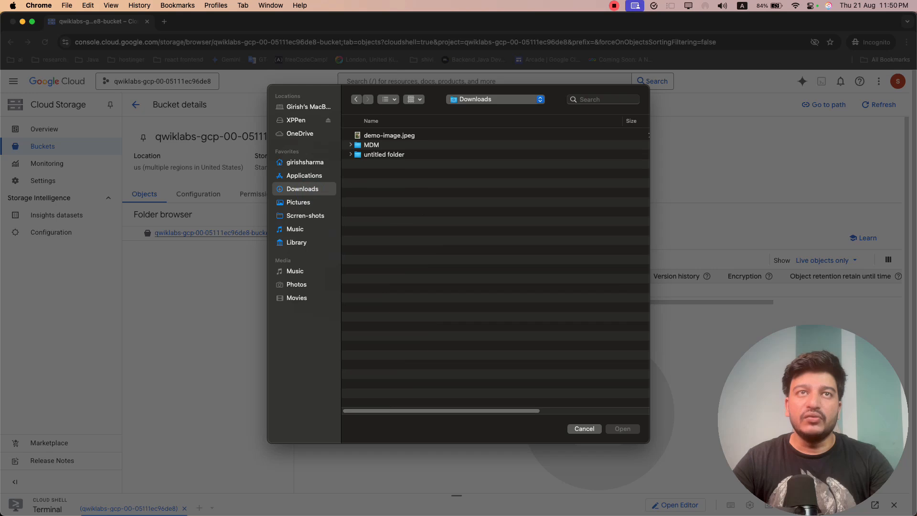
click(378, 135)
click(623, 429)
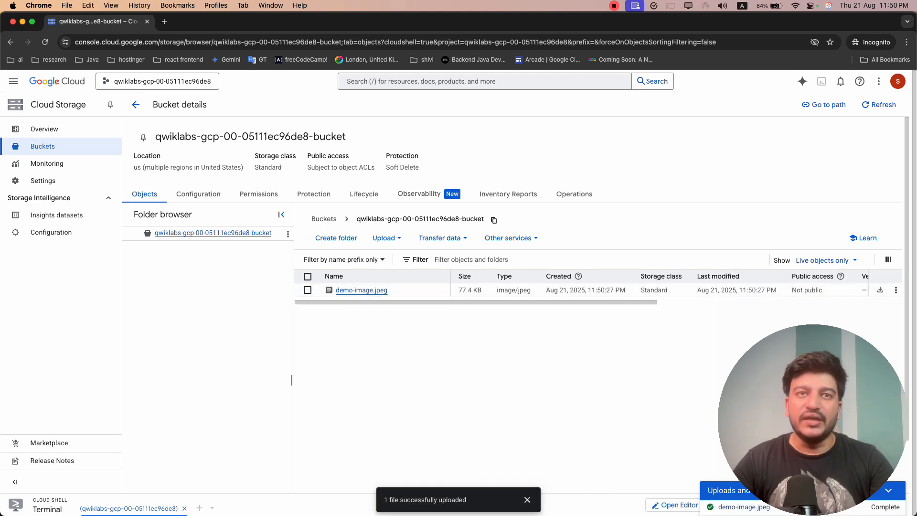
Step: Check the image upload task's progress on the lab page and look through the public sharing steps below it
key(super+grave)
click(247, 460)
scroll(247, 459, down, 5)
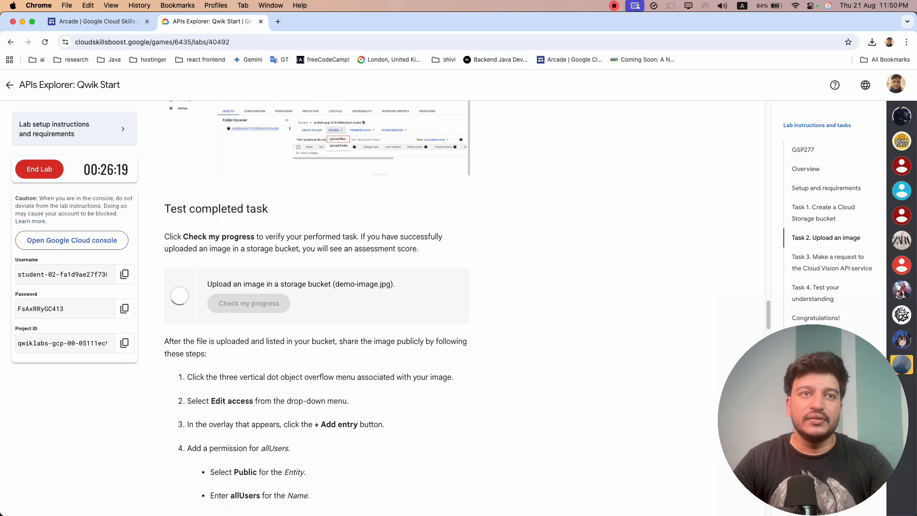
click(249, 250)
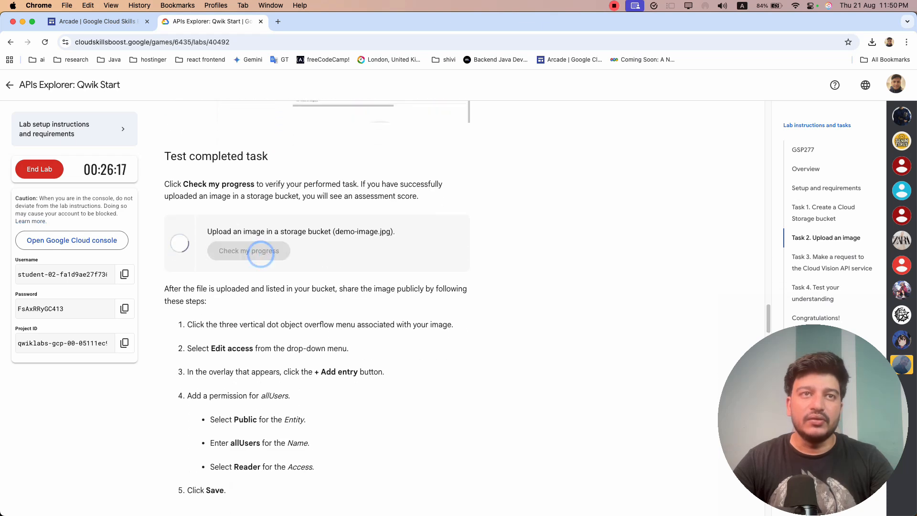
scroll(259, 251, up, 2)
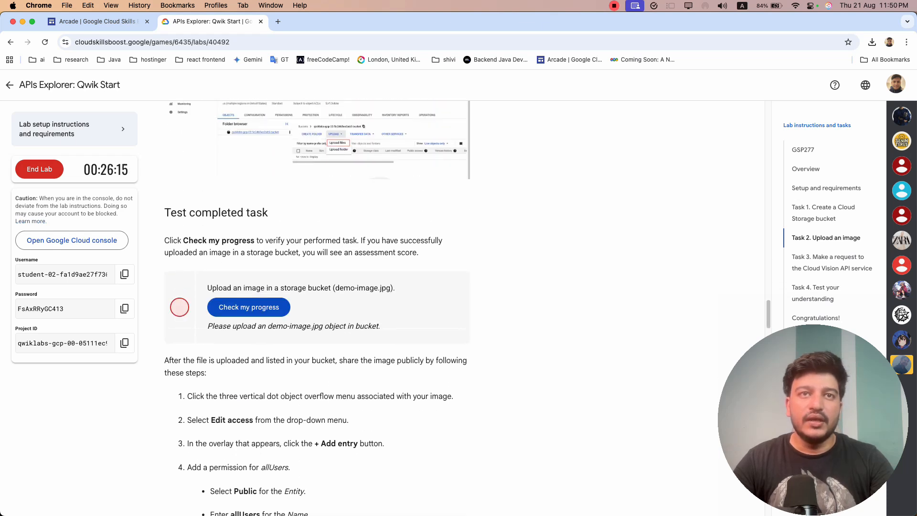
Step: Compare the uploaded object in the bucket with the lab's upload checkpoint and check its progress again
key(super+grave)
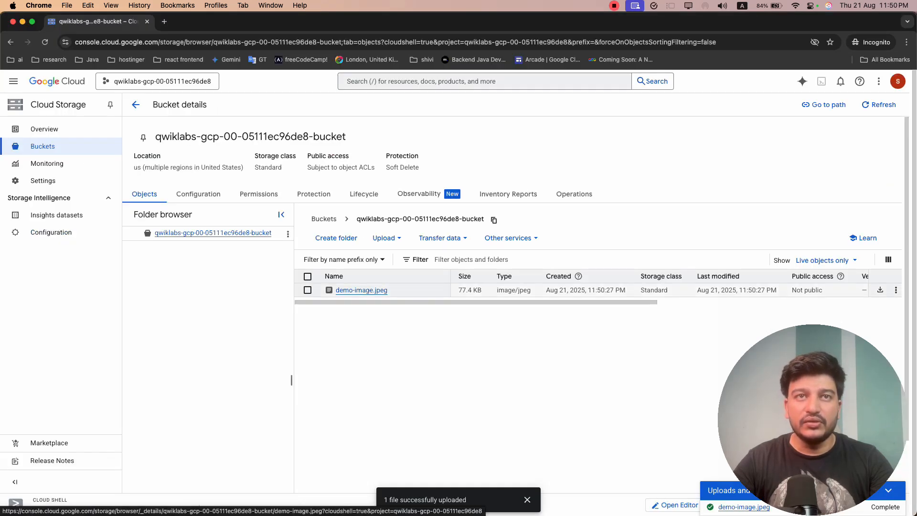
key(super+grave)
drag(164, 241, 213, 239)
click(213, 238)
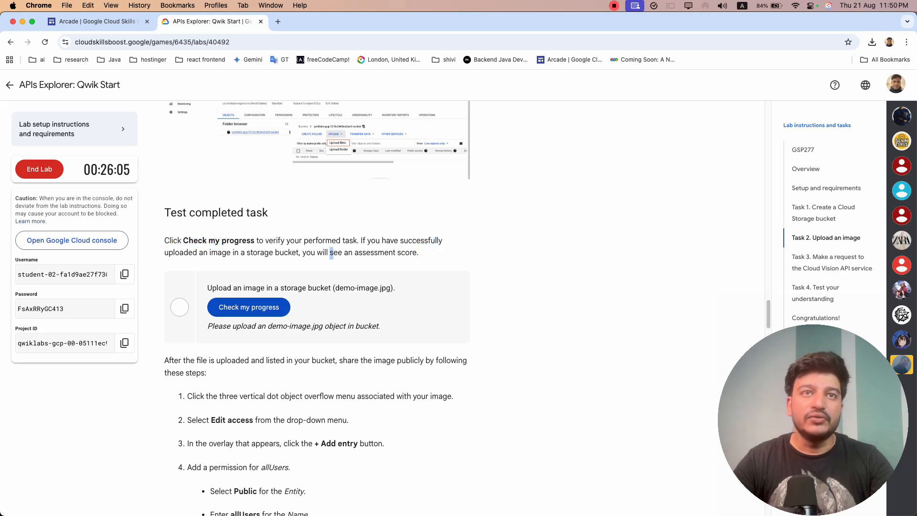
drag(331, 252, 419, 253)
click(246, 307)
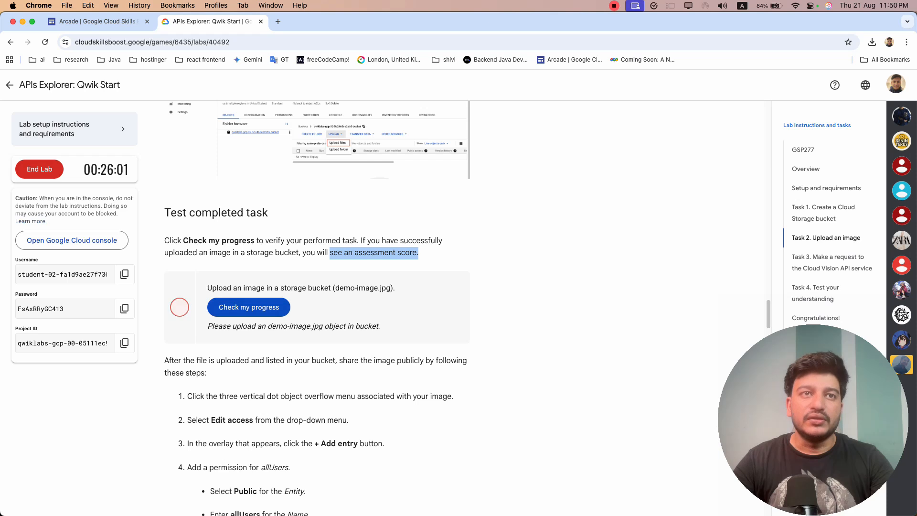
click(232, 307)
Step: Open demo-image.jpeg through its authenticated URL in a new browser tab, and recheck the upload task's progress on the lab page
key(super+grave)
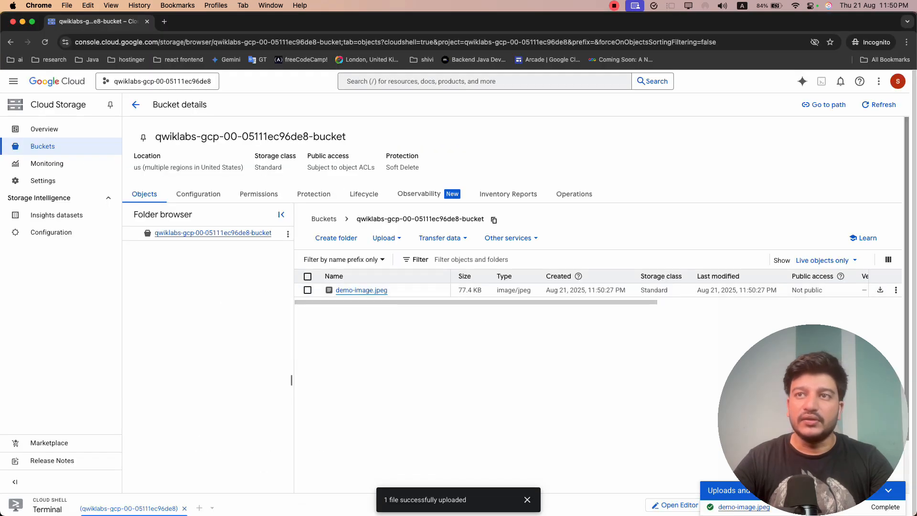
click(896, 291)
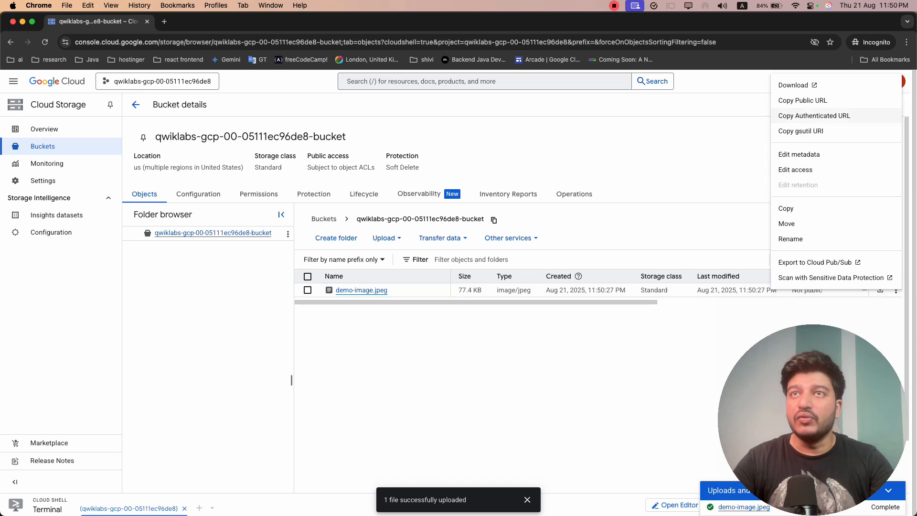
click(788, 116)
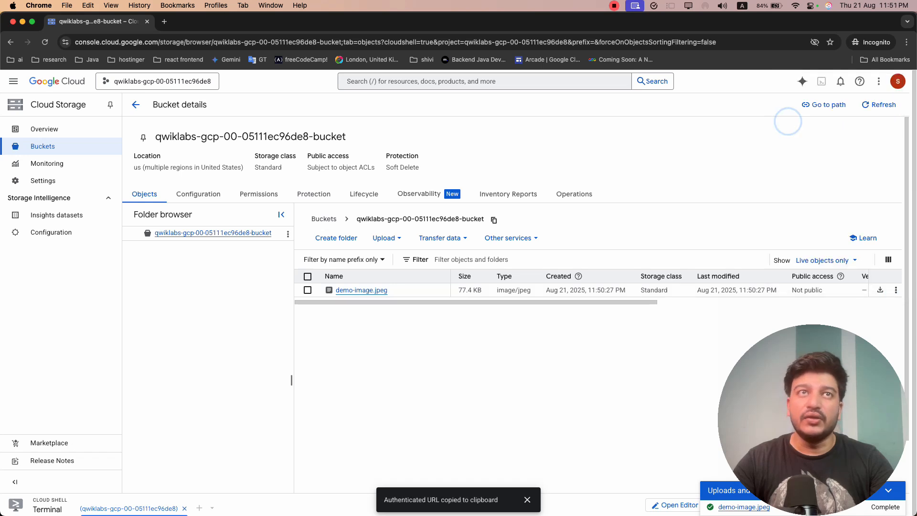
click(164, 21)
key(super+v)
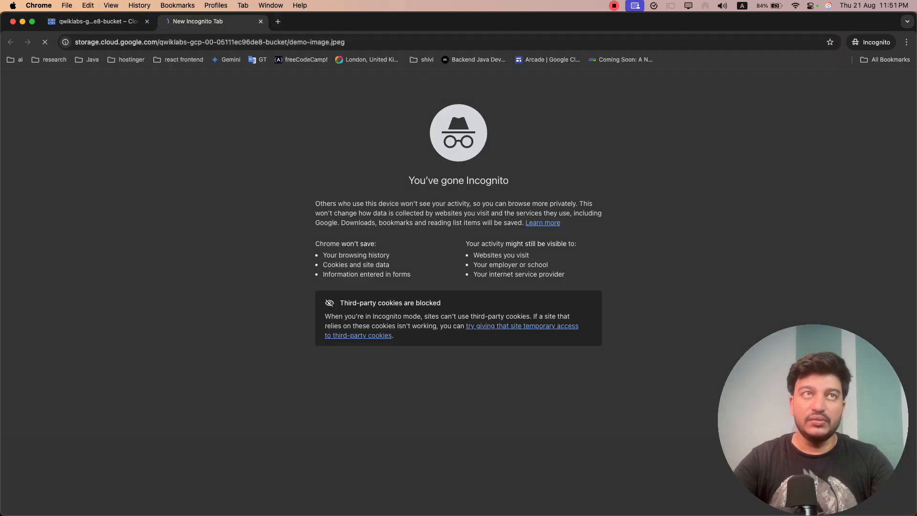
key(Return)
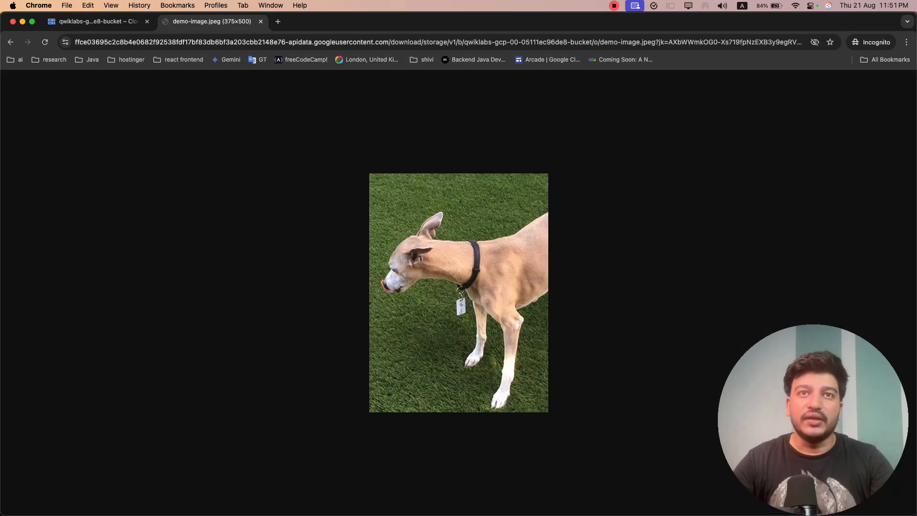
key(super+grave)
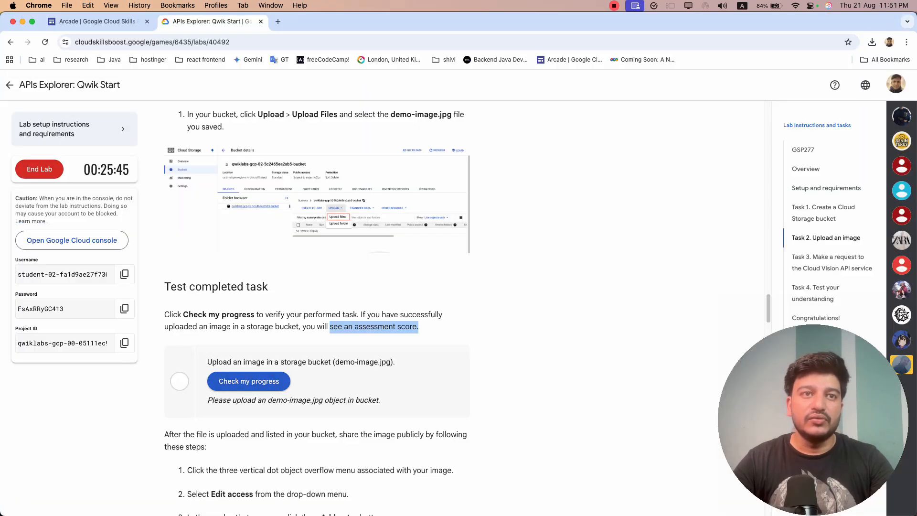
click(248, 381)
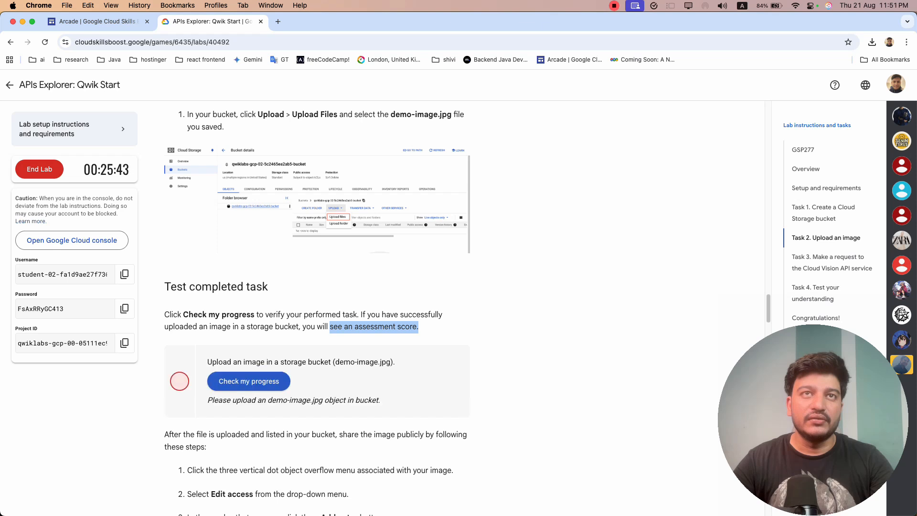
Step: Recheck the image upload checkpoint, reread the Task 2 upload instructions above it, and run the check once more
click(253, 381)
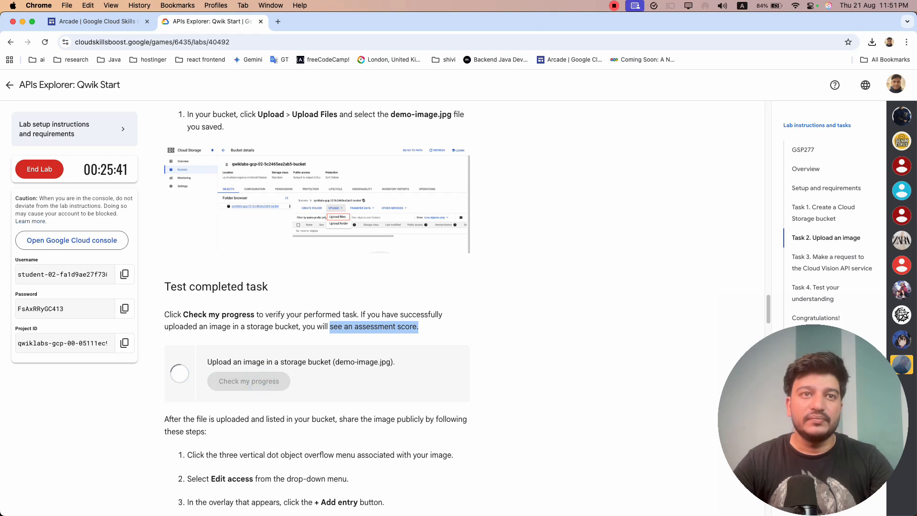
click(248, 381)
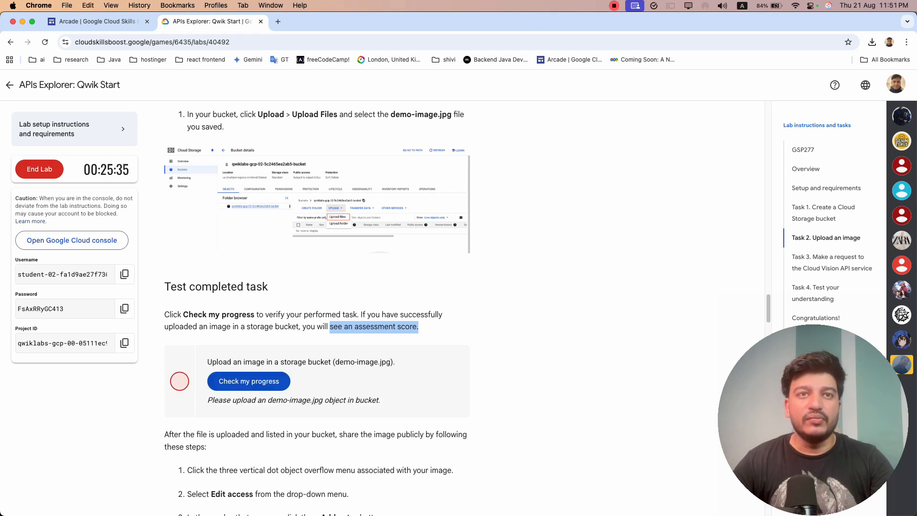
scroll(315, 305, up, 5)
scroll(315, 306, up, 3)
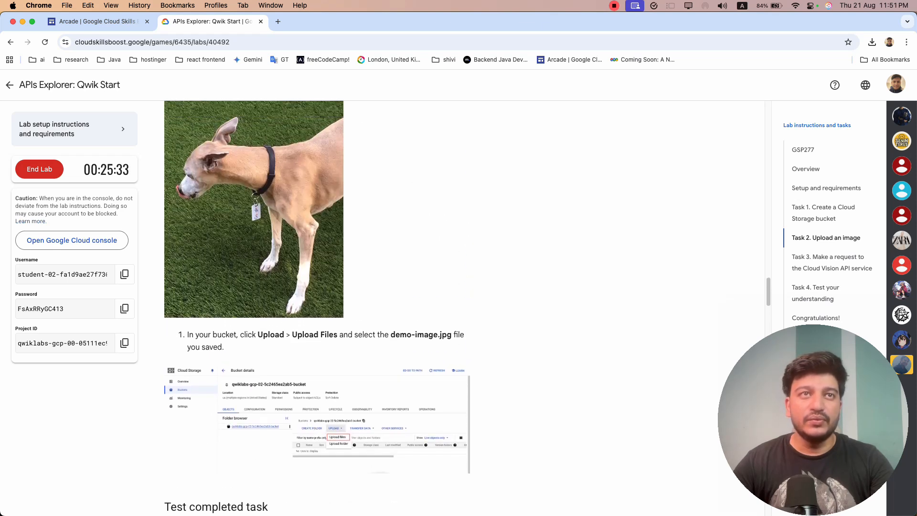
scroll(315, 305, up, 1)
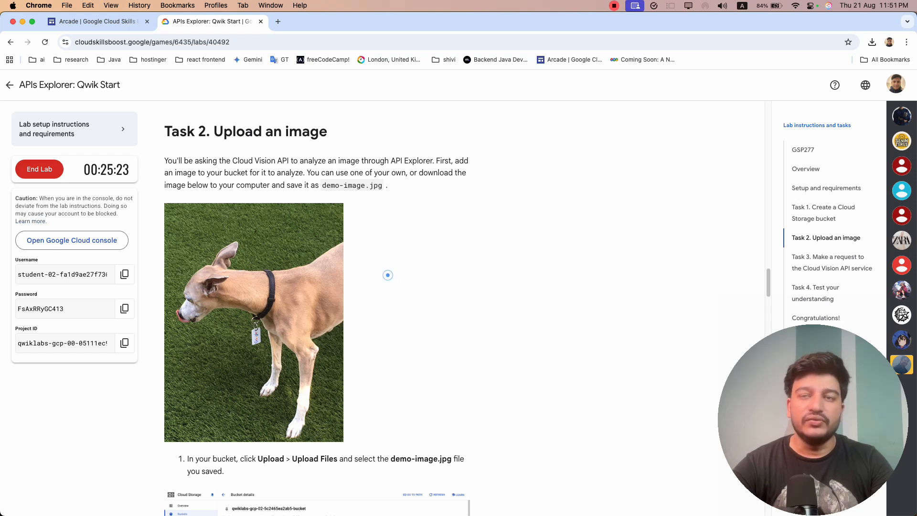
scroll(385, 272, down, 3)
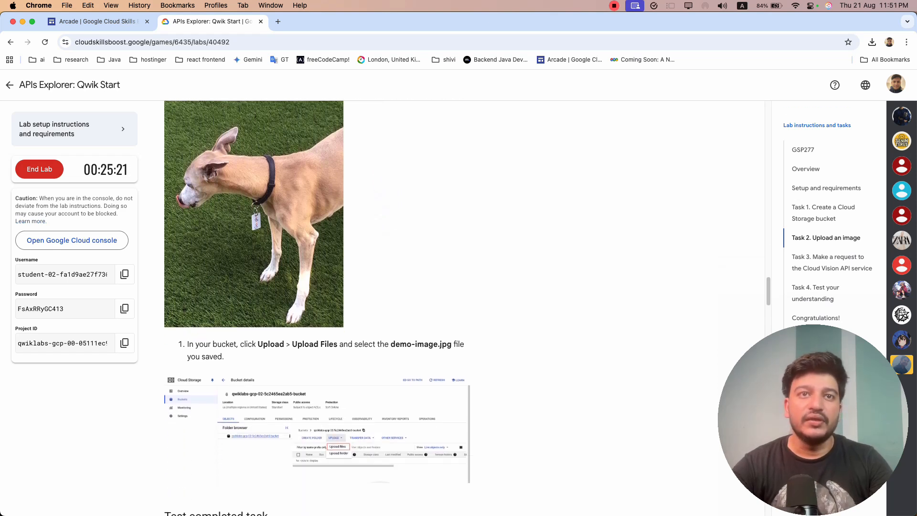
scroll(385, 273, down, 3)
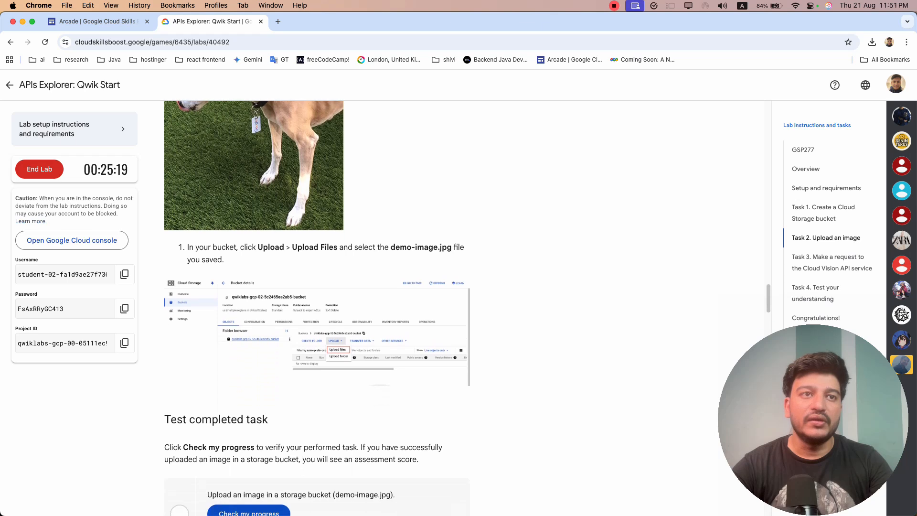
scroll(385, 272, down, 5)
click(248, 344)
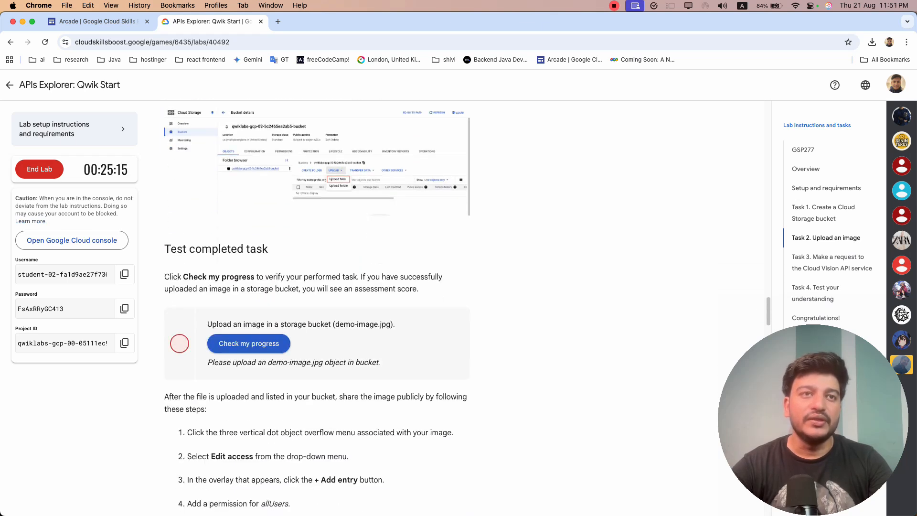
Step: Switch to the Google Cloud console window and reload the bucket details page
key(super+grave)
click(266, 325)
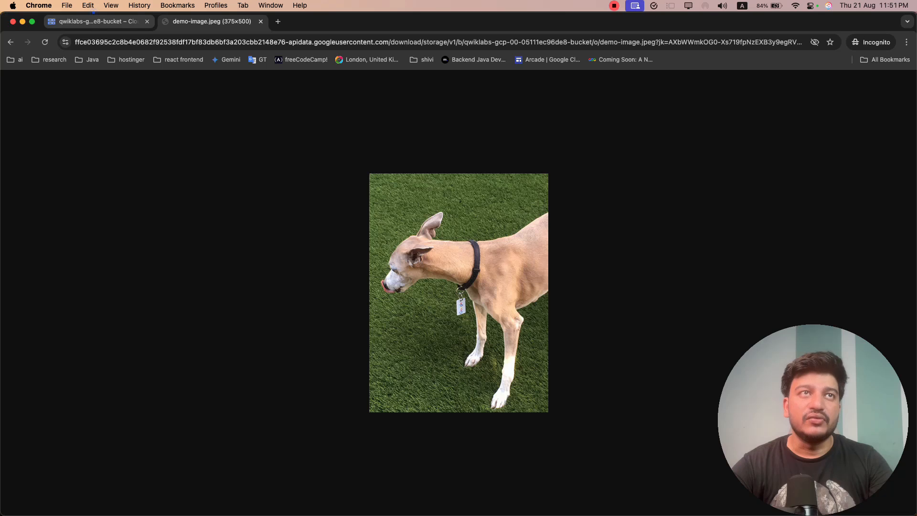
click(93, 28)
click(44, 42)
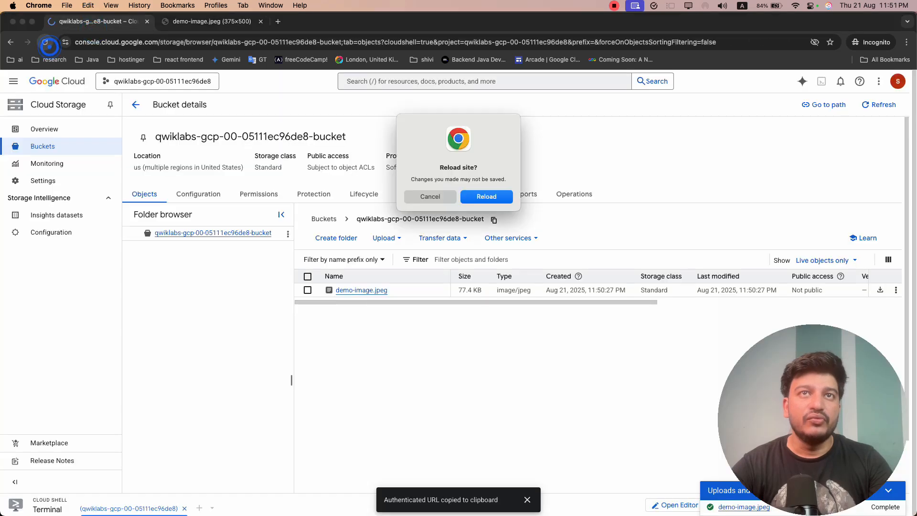
click(473, 193)
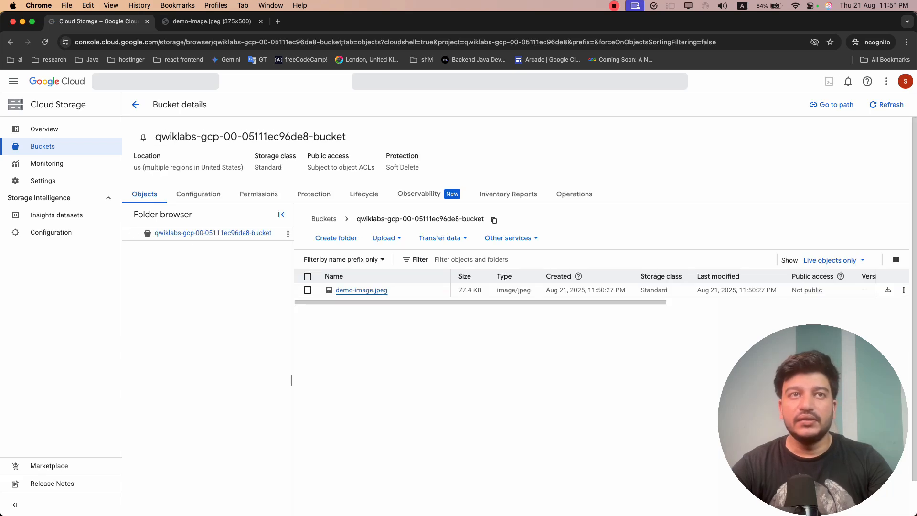
Step: Return to the lab page and check the image upload task's progress again
key(super+grave)
click(234, 344)
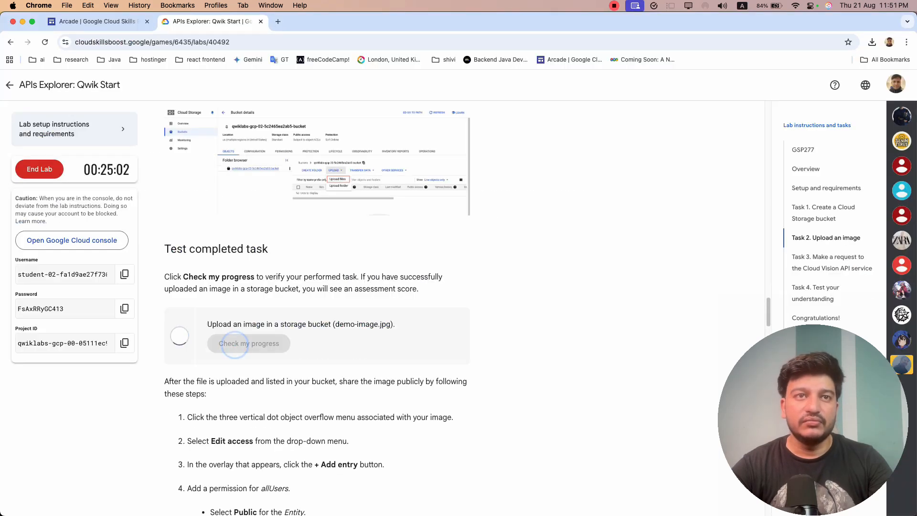
click(235, 344)
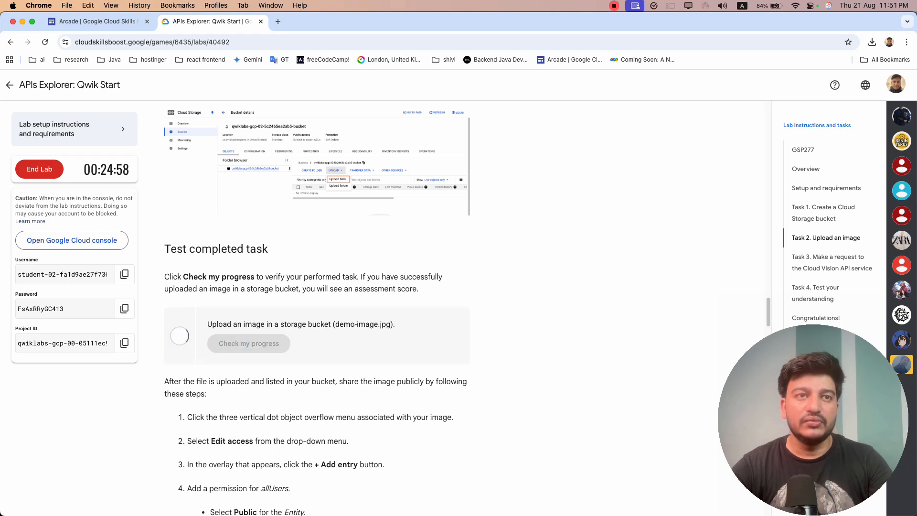
click(235, 344)
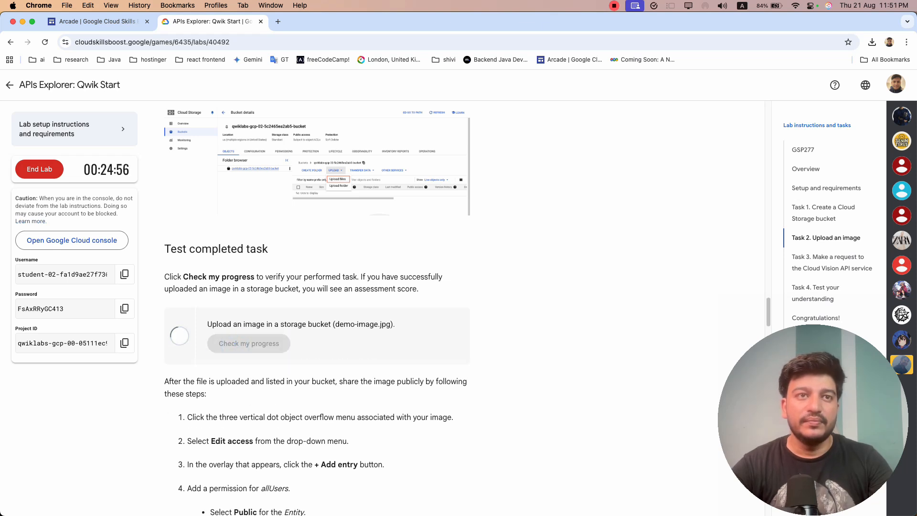
click(235, 344)
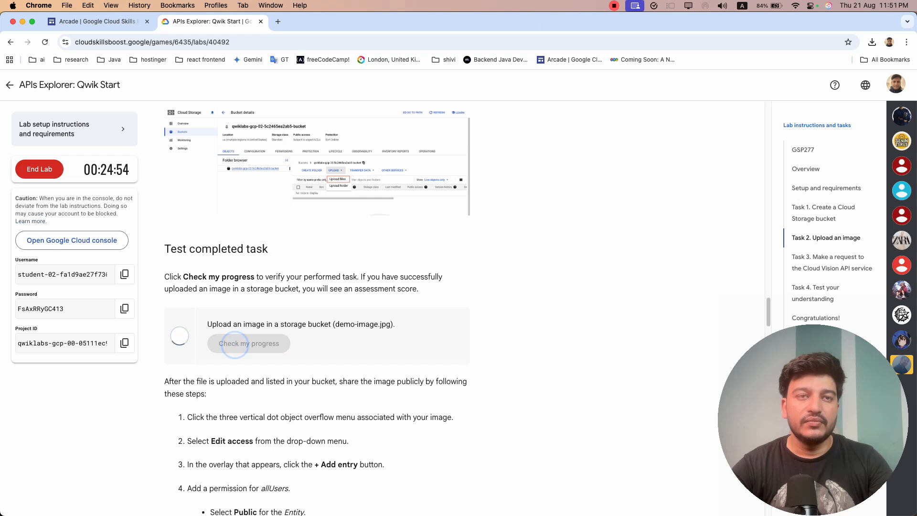
click(254, 343)
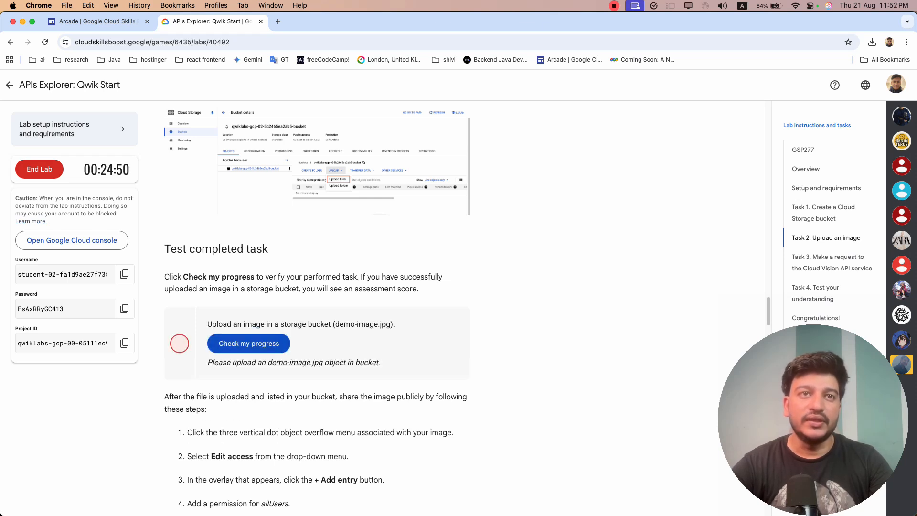
click(263, 344)
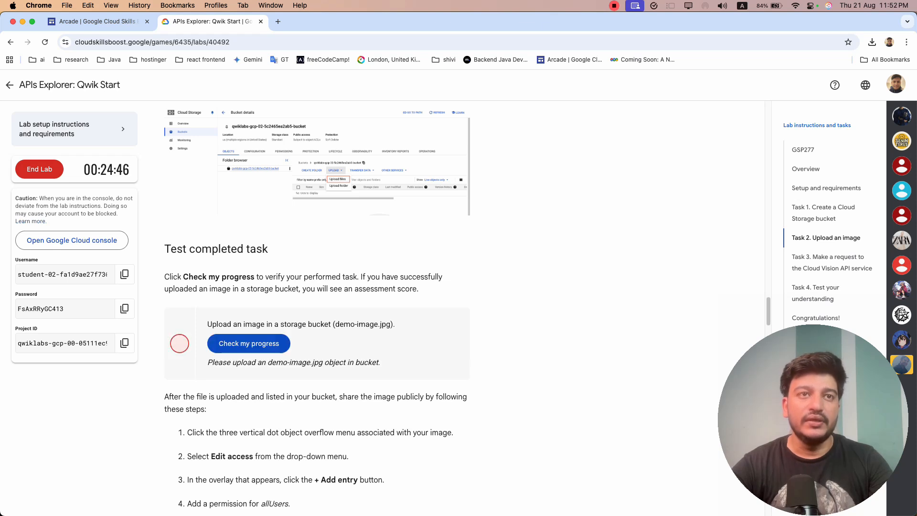
Step: Minimize the Cloud Shell terminal and compare the bucket object's file extension with the one required by the lab's upload checkpoint
key(super+grave)
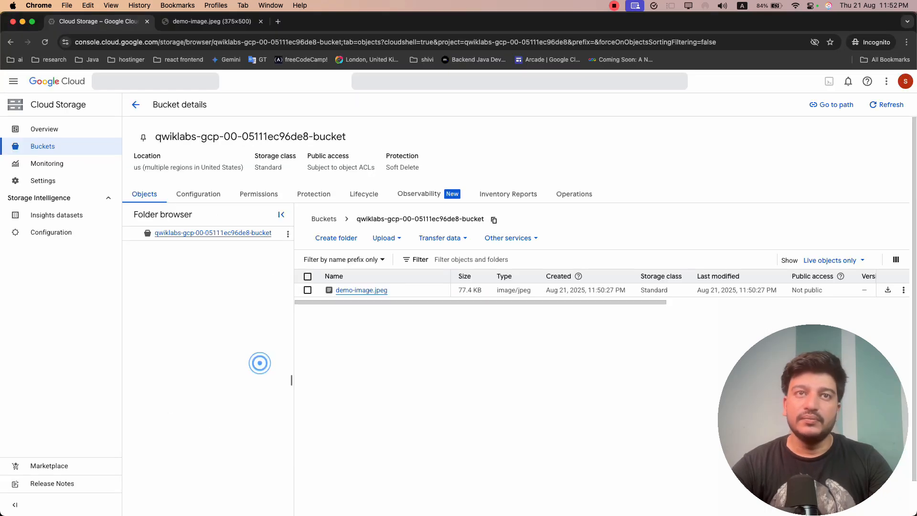
key(super+grave)
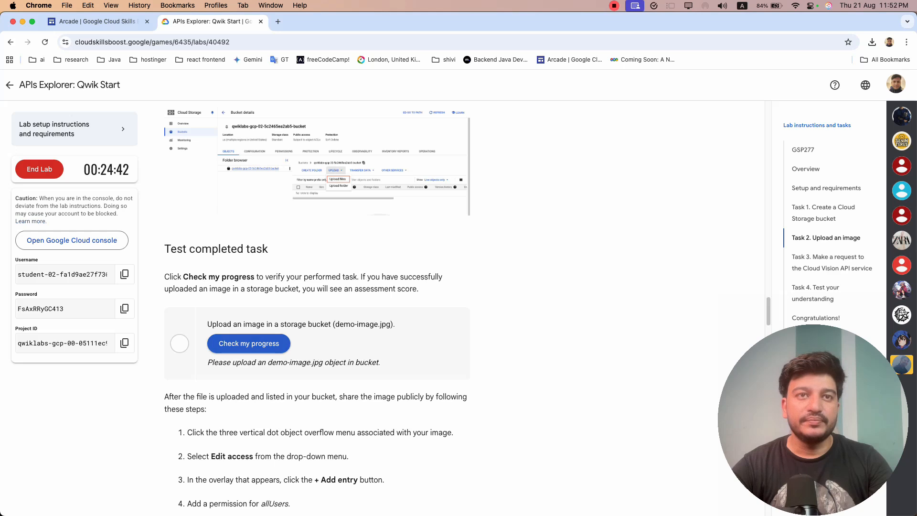
key(super+grave)
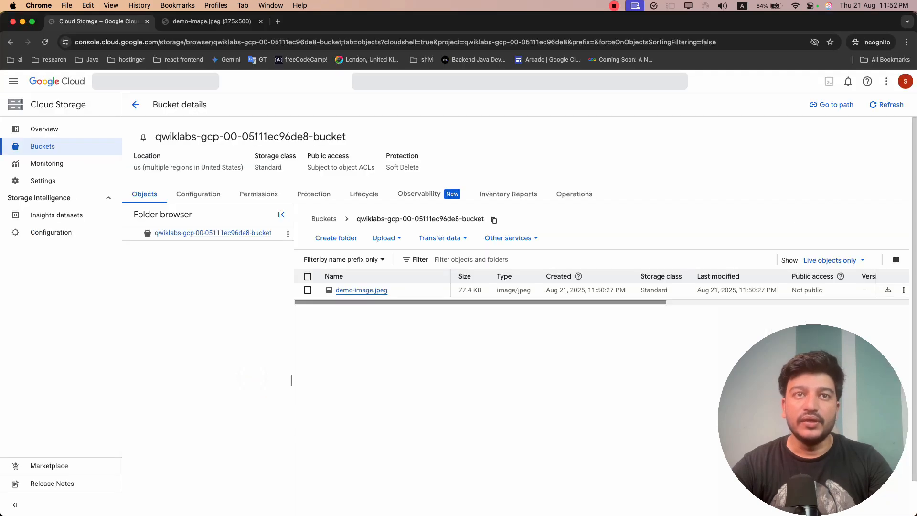
key(super+grave)
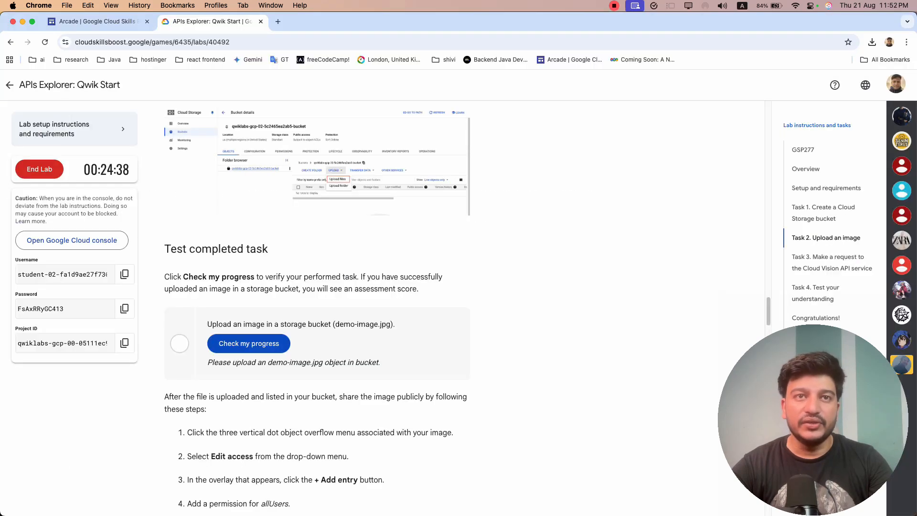
key(super+grave)
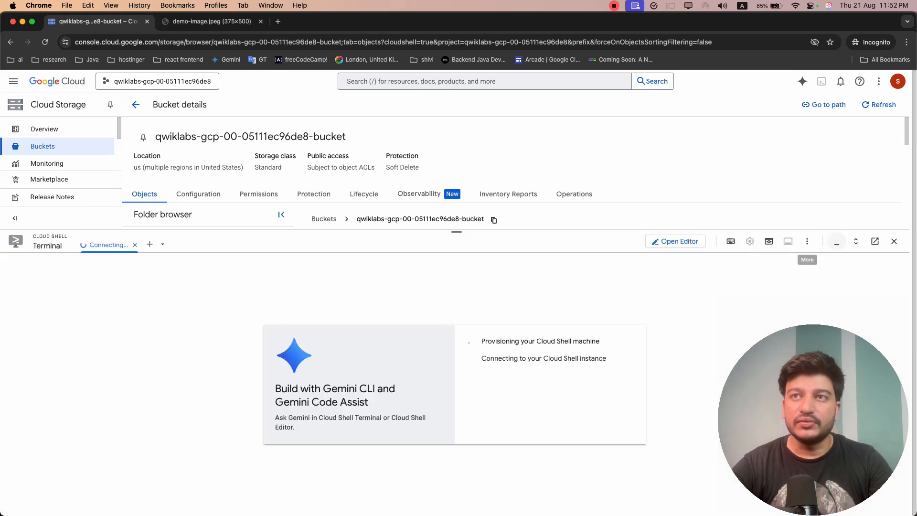
click(837, 241)
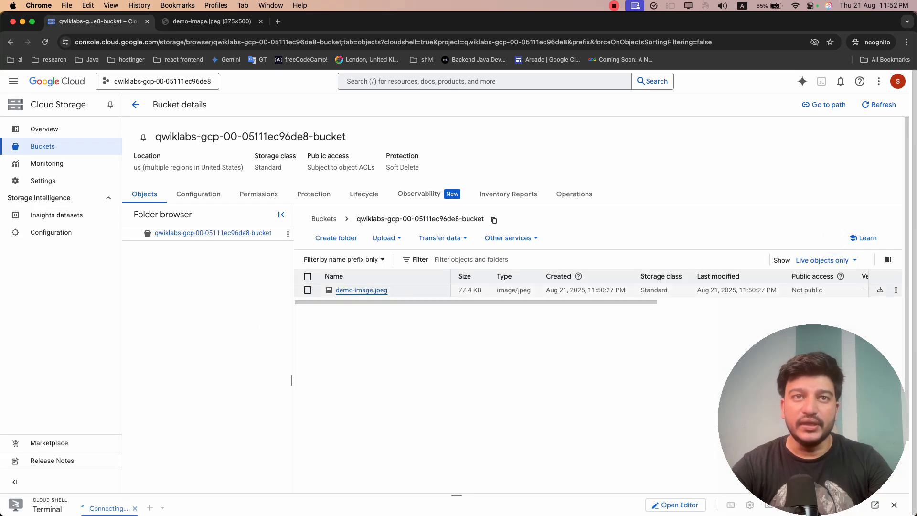
key(super+grave)
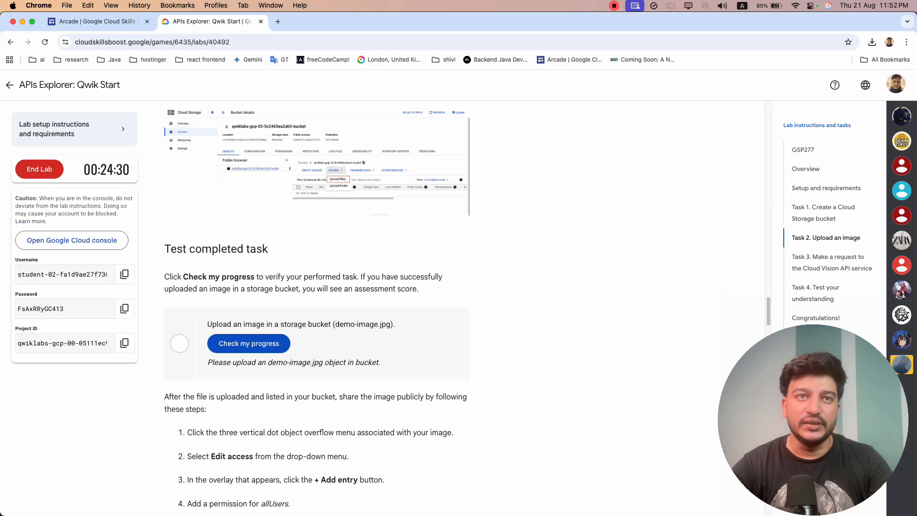
key(super+grave)
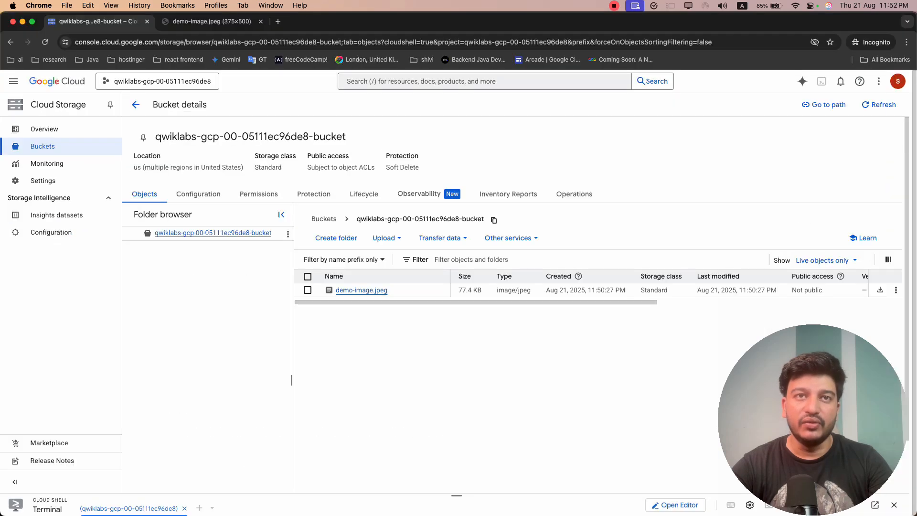
key(super+grave)
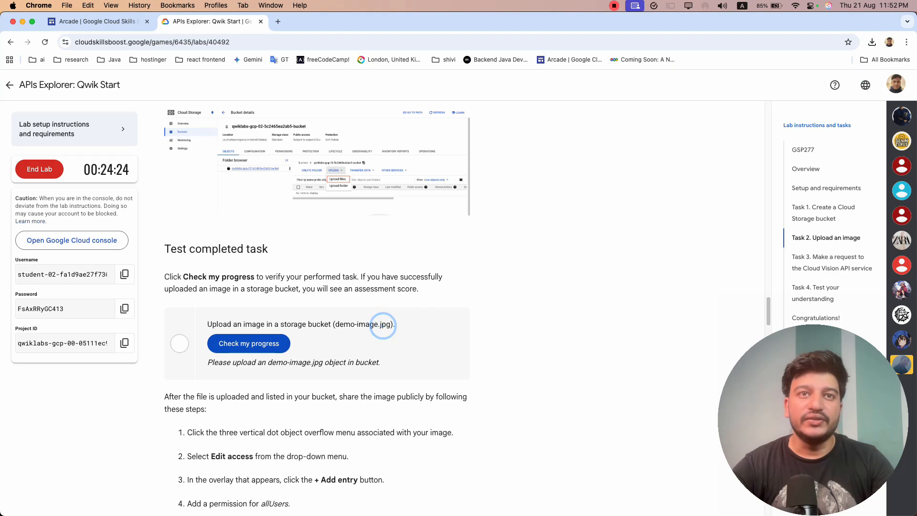
double_click(386, 325)
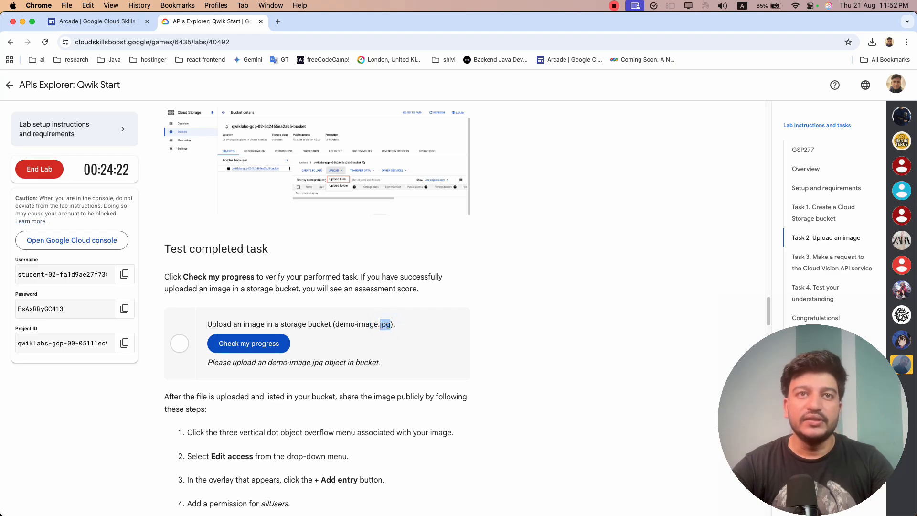
Step: Rename the bucket object demo-image.jpeg to demo-image.jpg
key(super+grave)
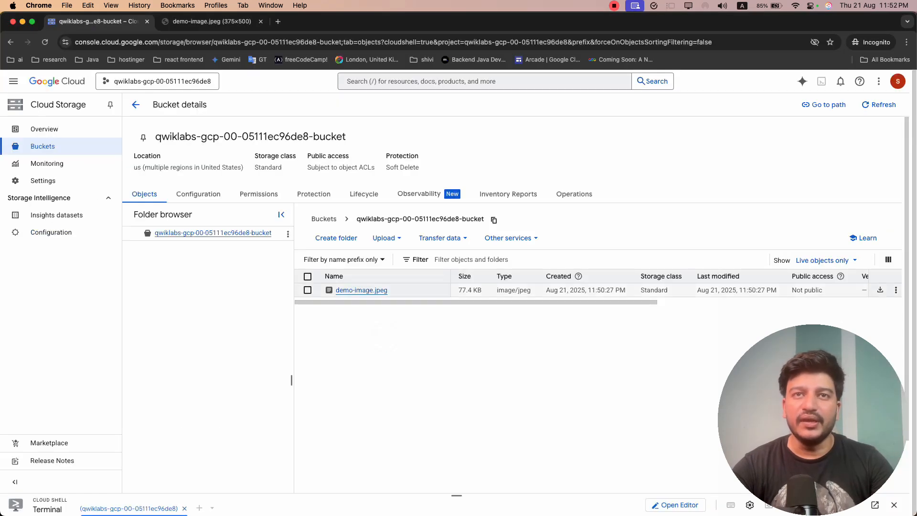
click(896, 290)
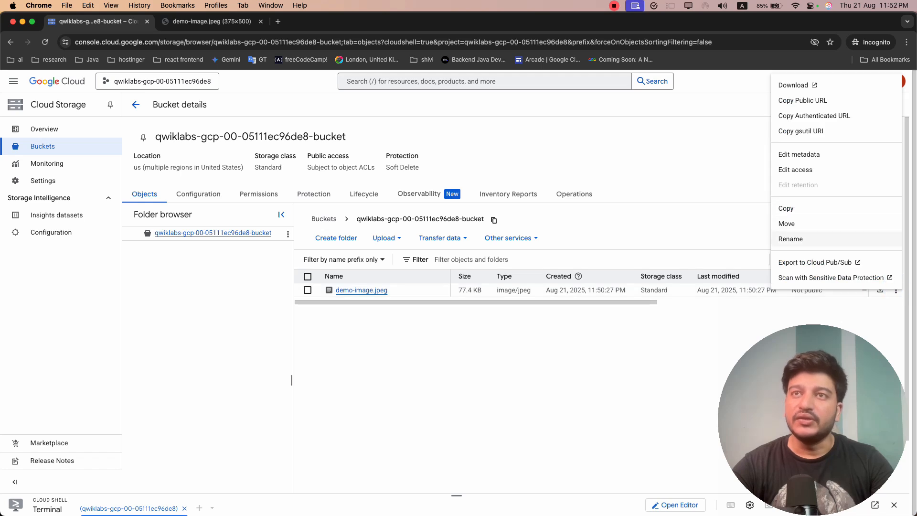
click(791, 239)
click(420, 290)
key(BackSpace)
key(BackSpace)
text(ge.jpg)
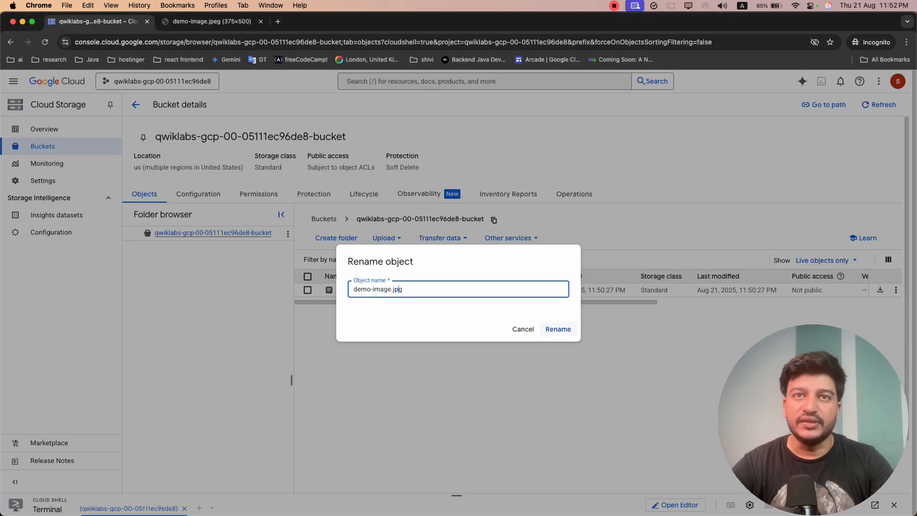
click(558, 329)
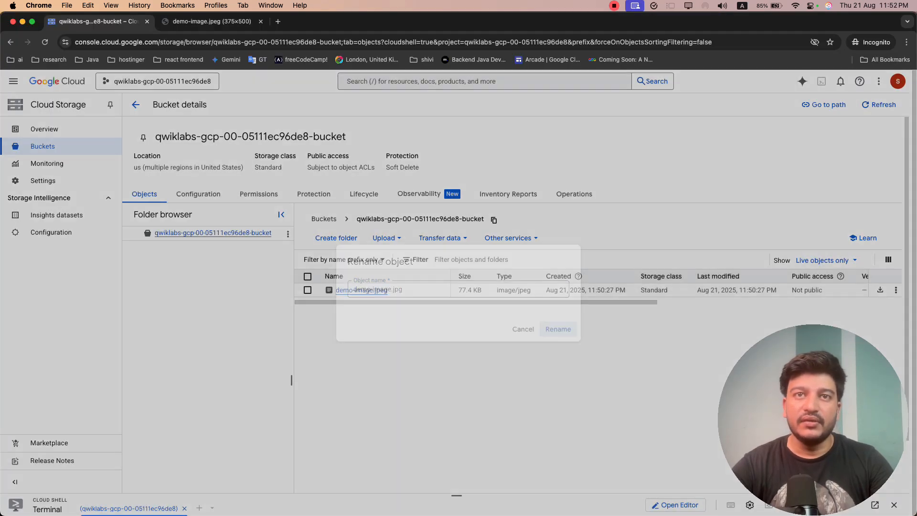
Step: Check the upload task's progress on the lab page, read the public sharing steps, and look at the renamed object in the bucket
key(super+Tab)
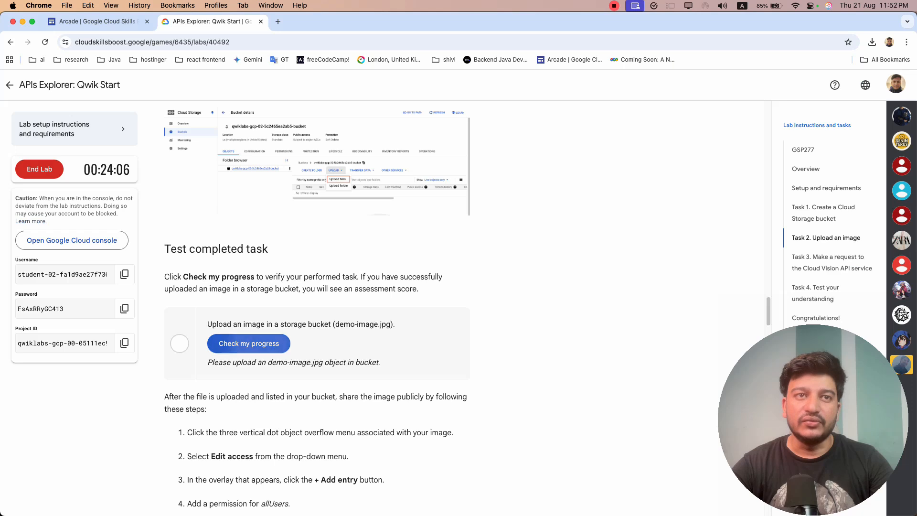
click(273, 347)
scroll(317, 308, down, 4)
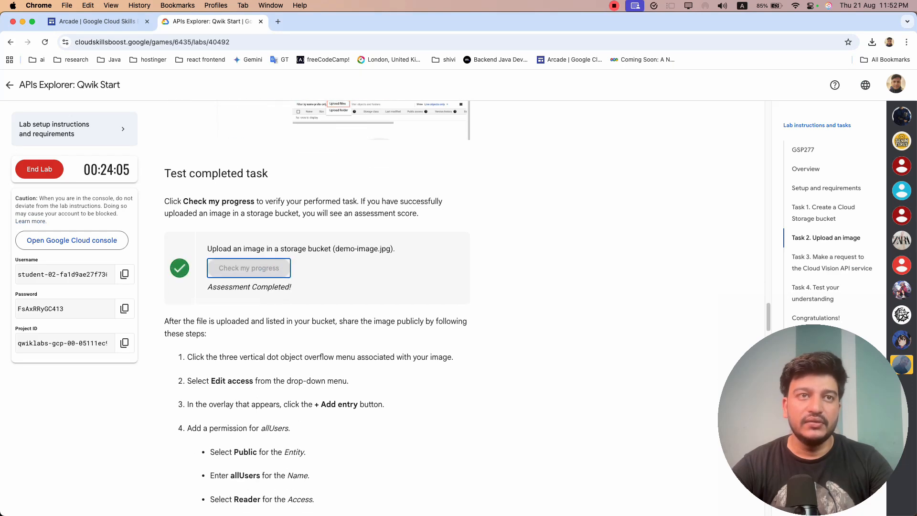
scroll(317, 303, down, 1)
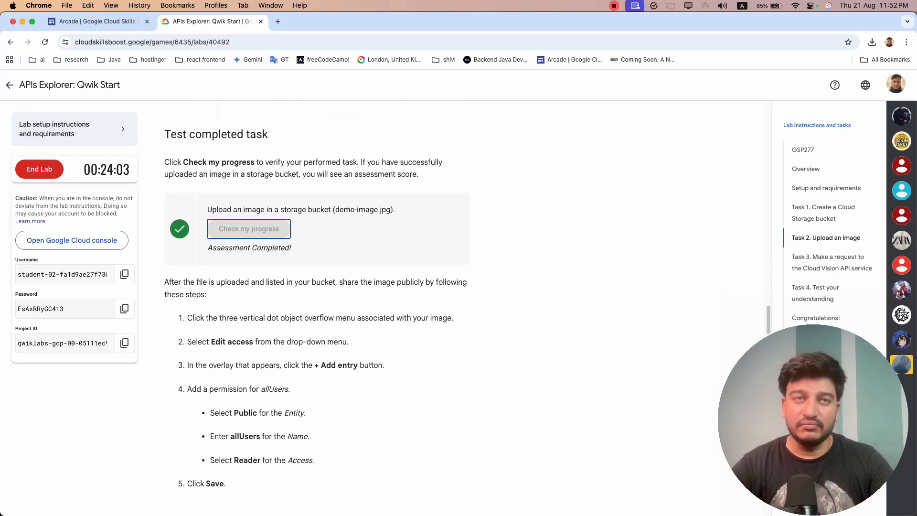
key(super+grave)
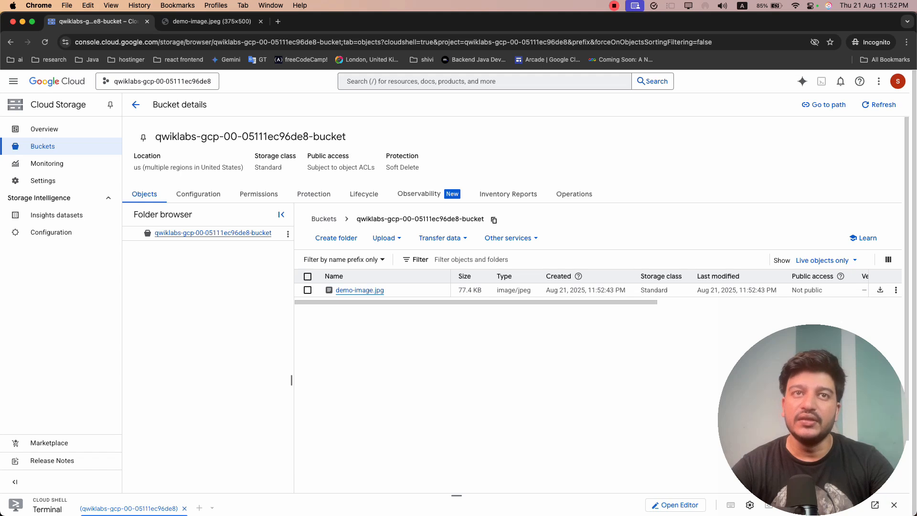
key(super+grave)
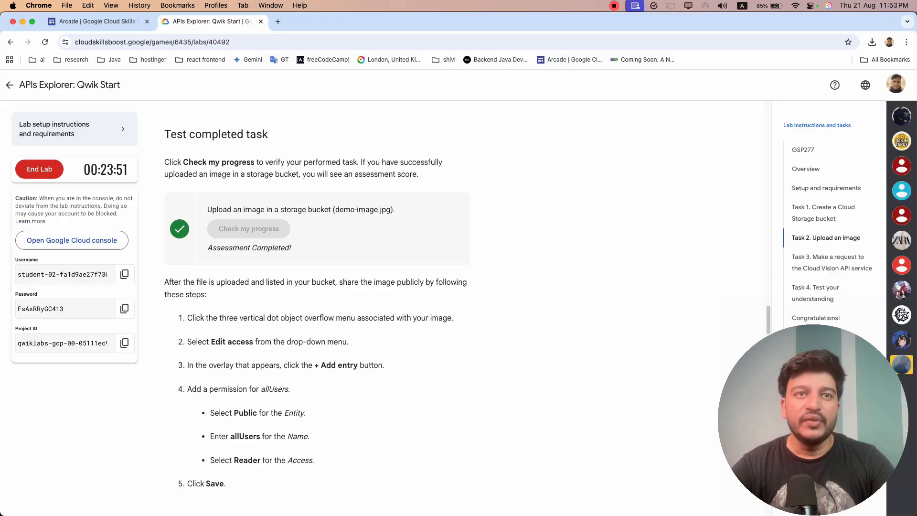
Step: Read the lab's steps for sharing the uploaded image publicly, including the entity, name and access values
scroll(460, 310, down, 3)
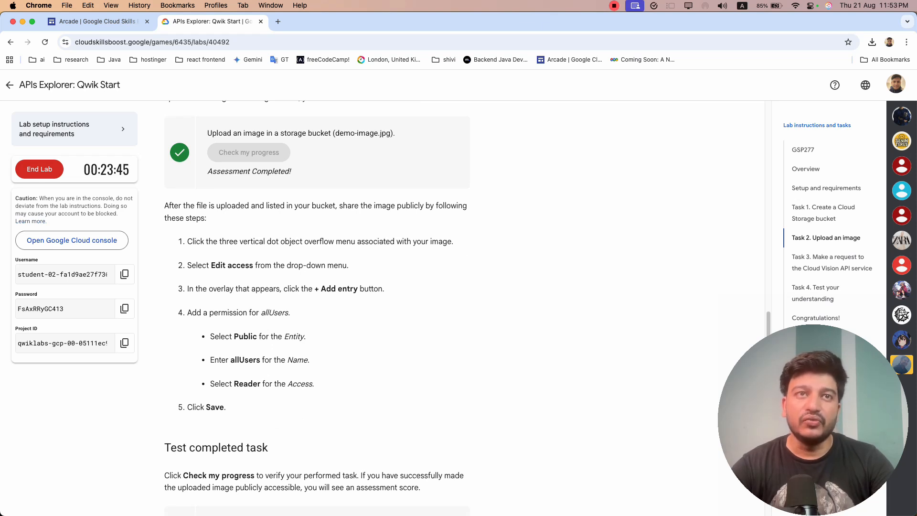
drag(233, 384, 263, 384)
click(276, 384)
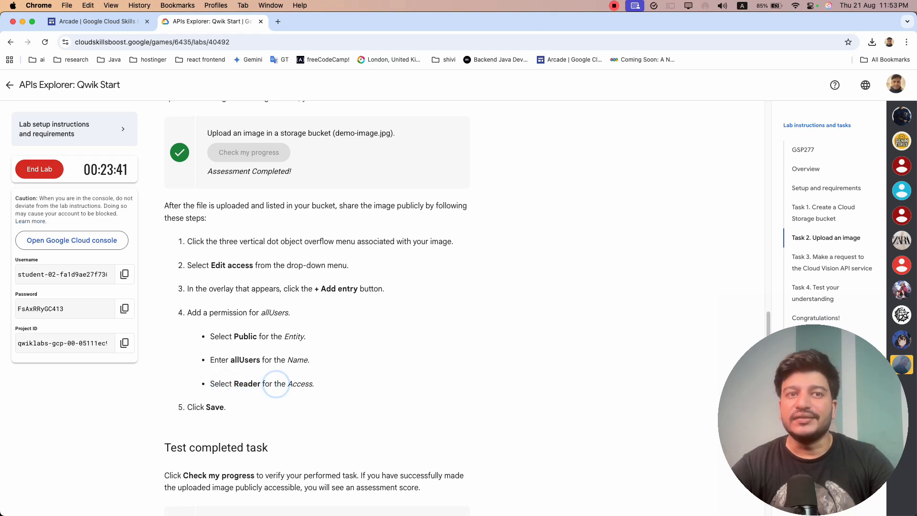
key(super+grave)
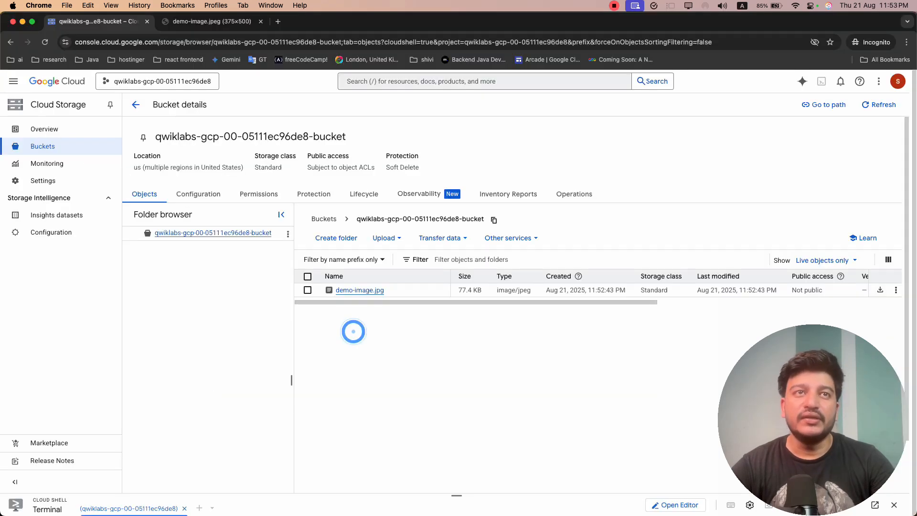
click(259, 195)
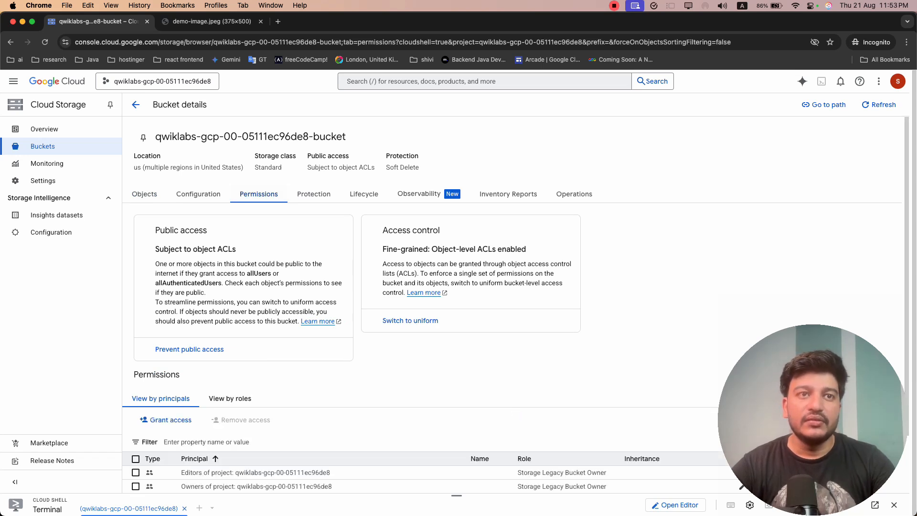
click(178, 420)
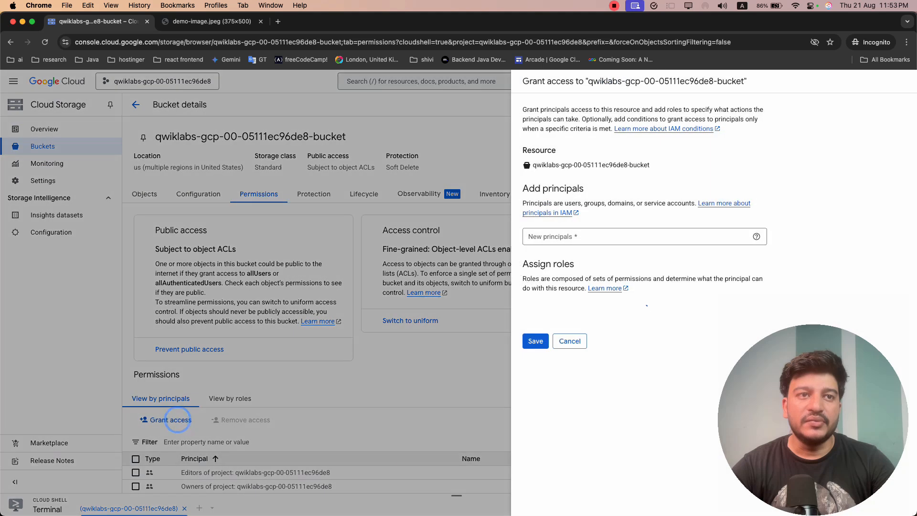
click(558, 230)
key(super+grave)
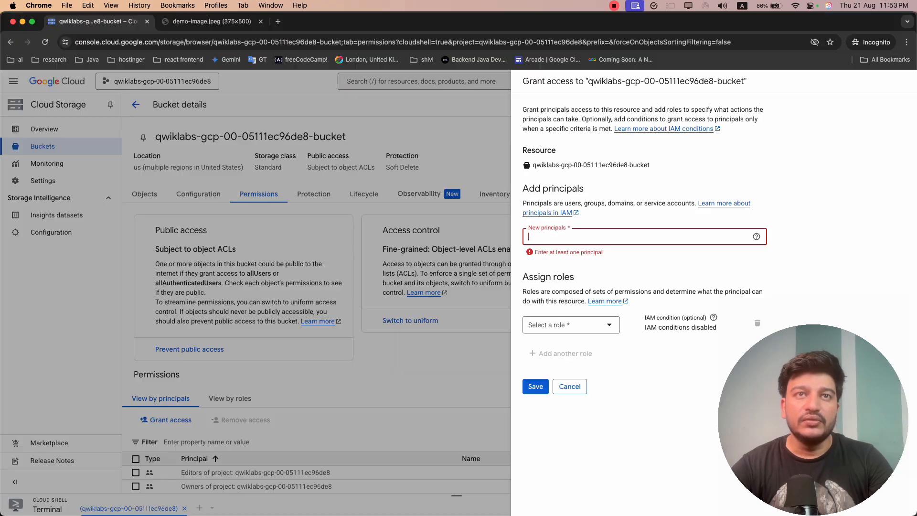
click(569, 387)
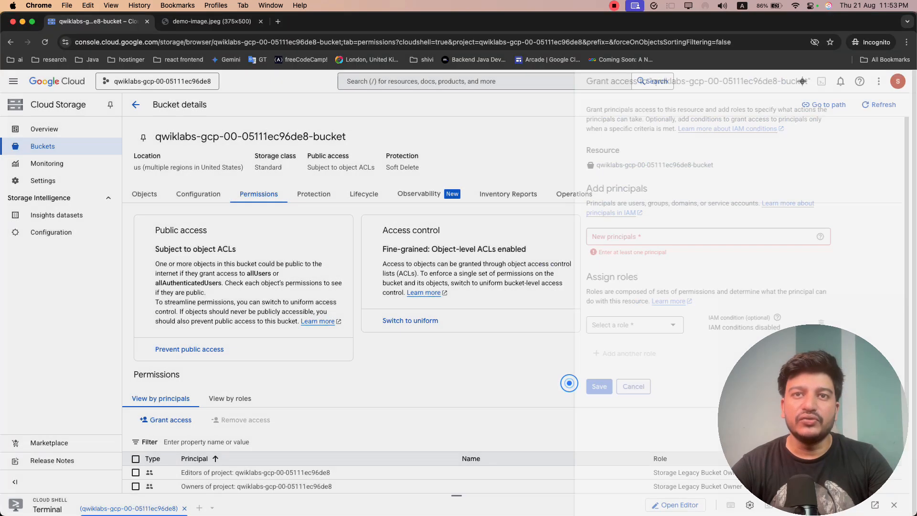
Step: Reread the first public sharing step on the lab page and return to the bucket's object list in the Cloud console
key(super+grave)
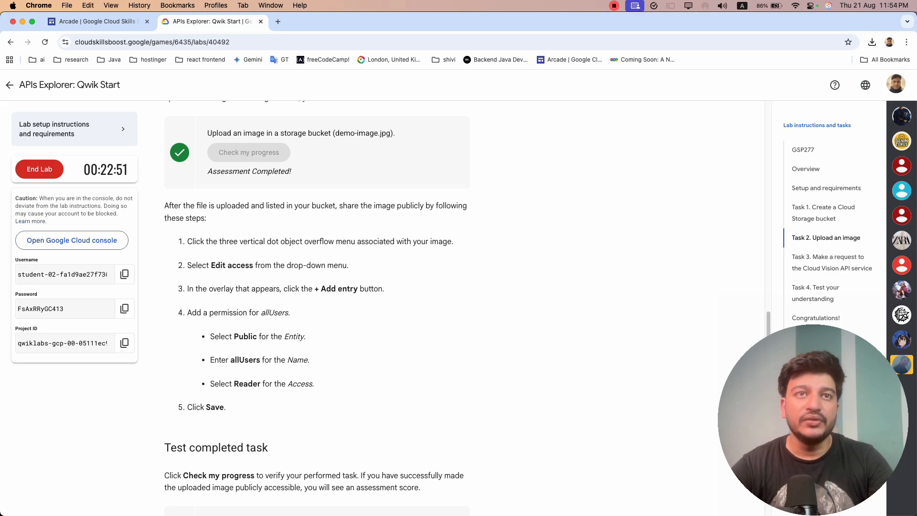
drag(220, 242, 281, 242)
key(super+grave)
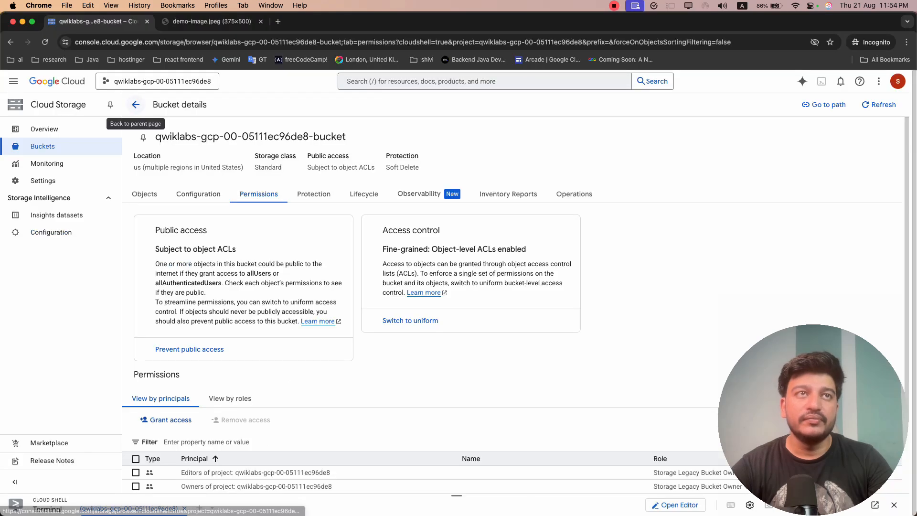
click(135, 105)
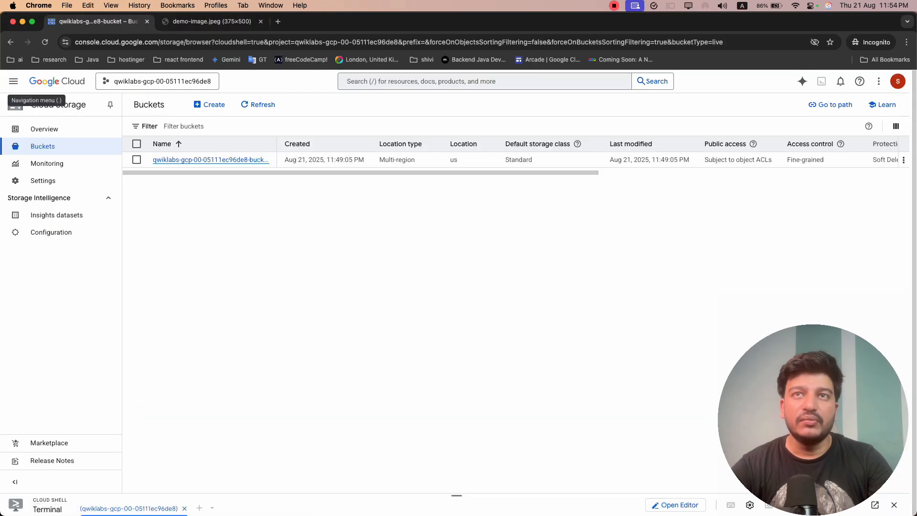
click(234, 159)
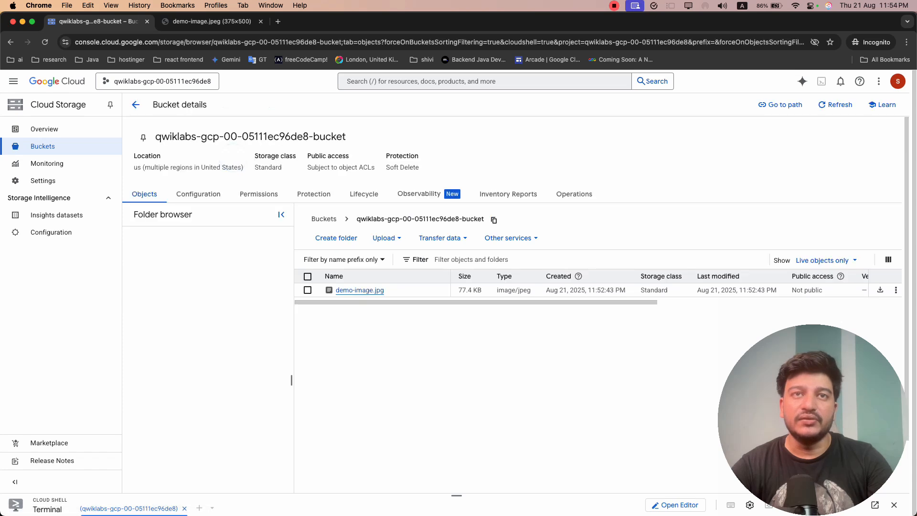
Step: Edit the access of demo-image.jpg, adding a Public entry for allUsers with Reader access, and save it
click(896, 290)
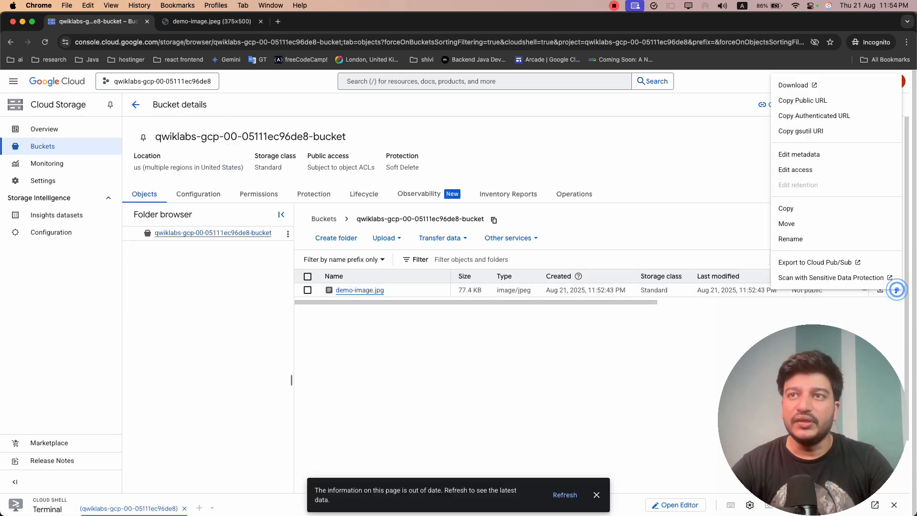
click(795, 170)
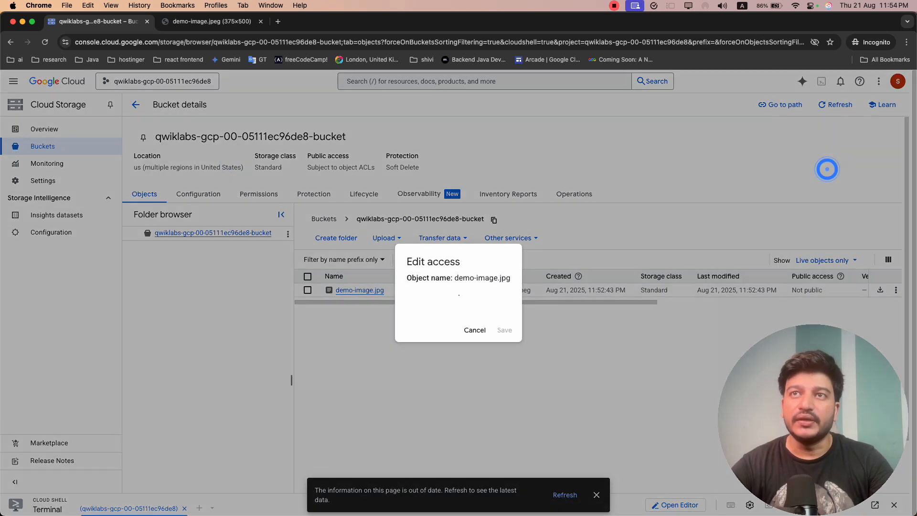
click(364, 365)
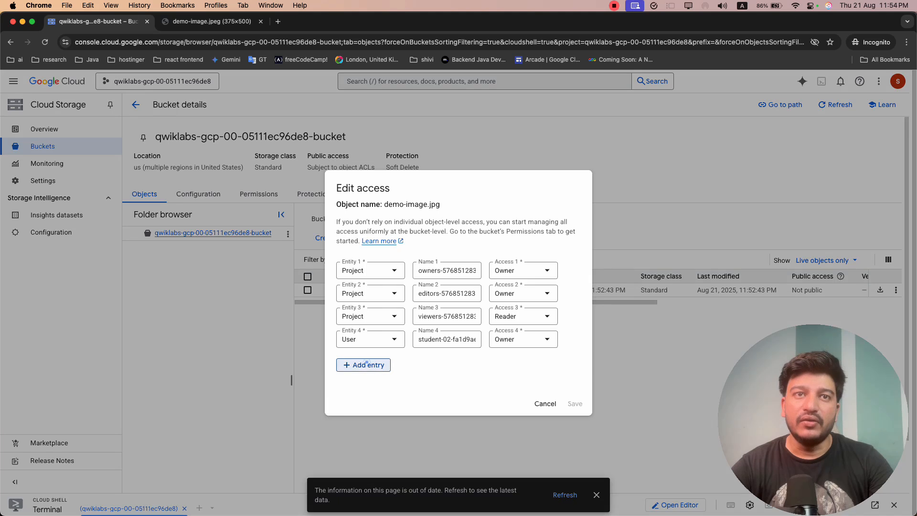
click(367, 354)
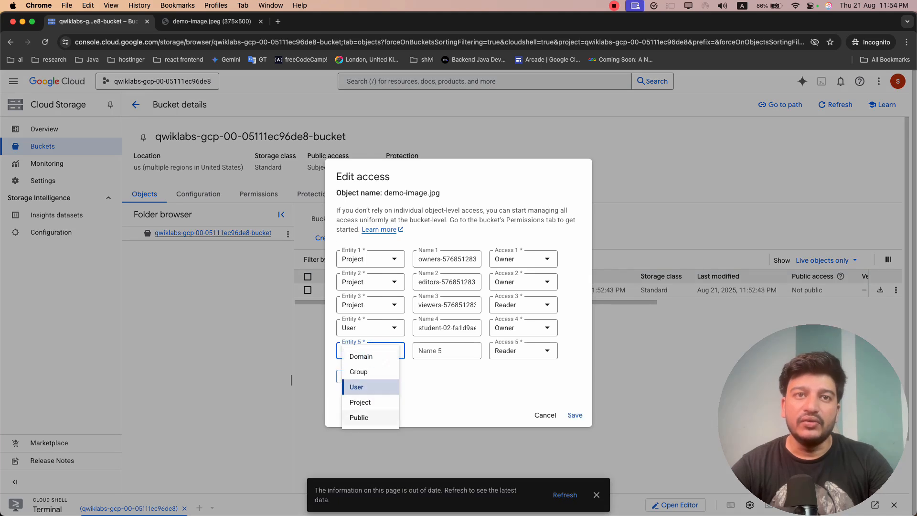
click(372, 416)
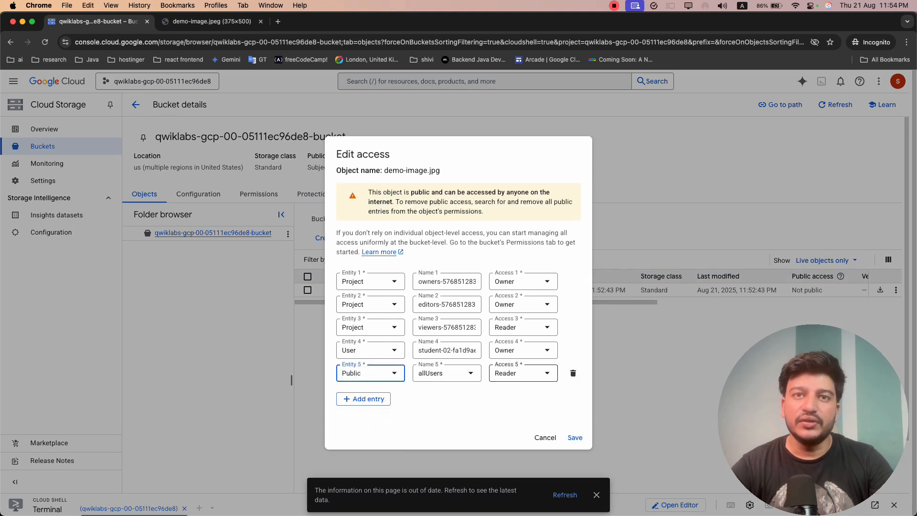
click(575, 437)
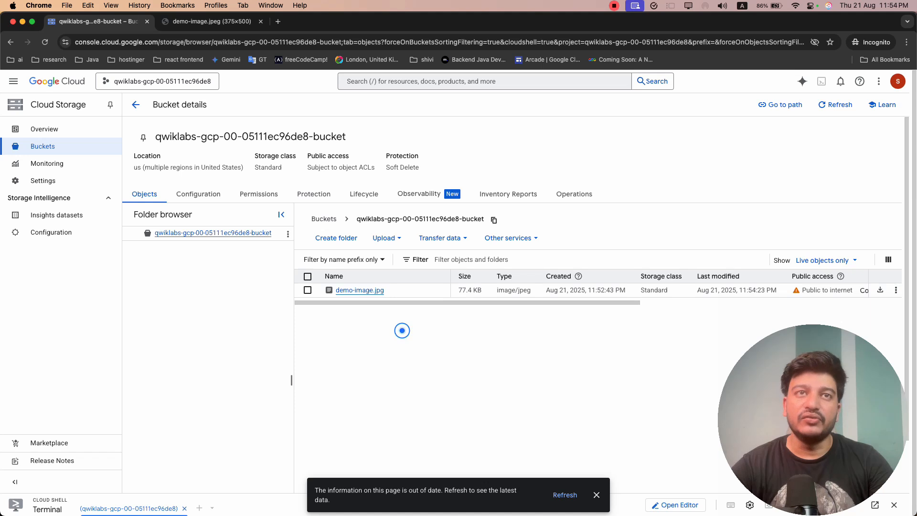
Step: Return to the lab page and check the progress of the task for making the uploaded image publicly accessible
key(super+grave)
click(311, 378)
scroll(312, 378, down, 1)
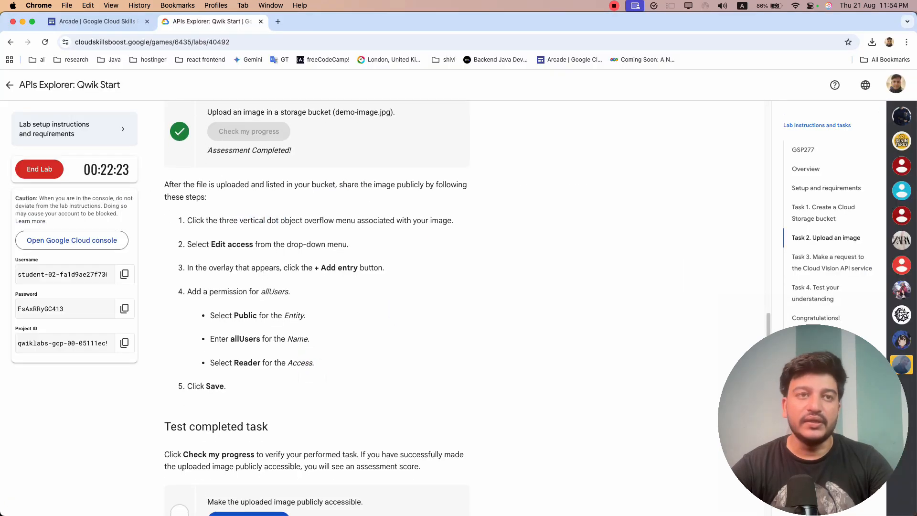
scroll(311, 378, down, 3)
click(242, 373)
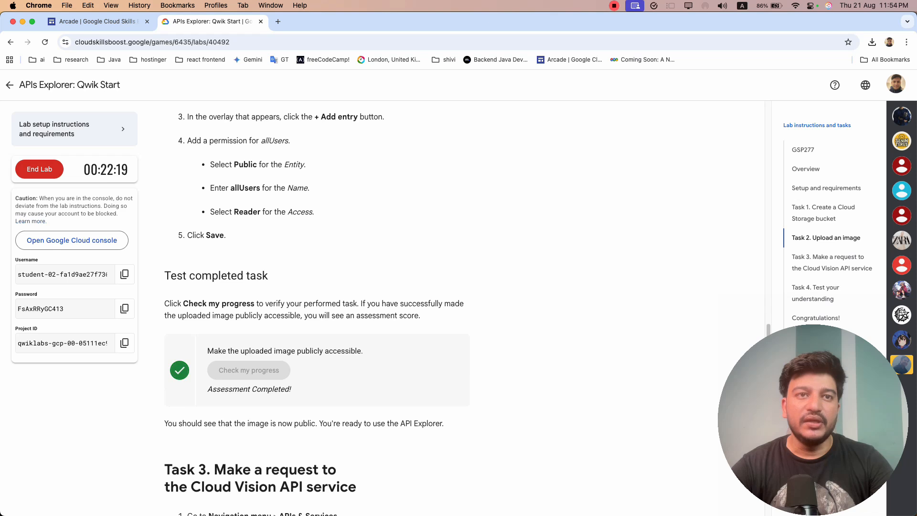
scroll(286, 427, down, 2)
Step: Copy the public URL of demo-image.jpg from the bucket and open it in a new browser tab
key(super+grave)
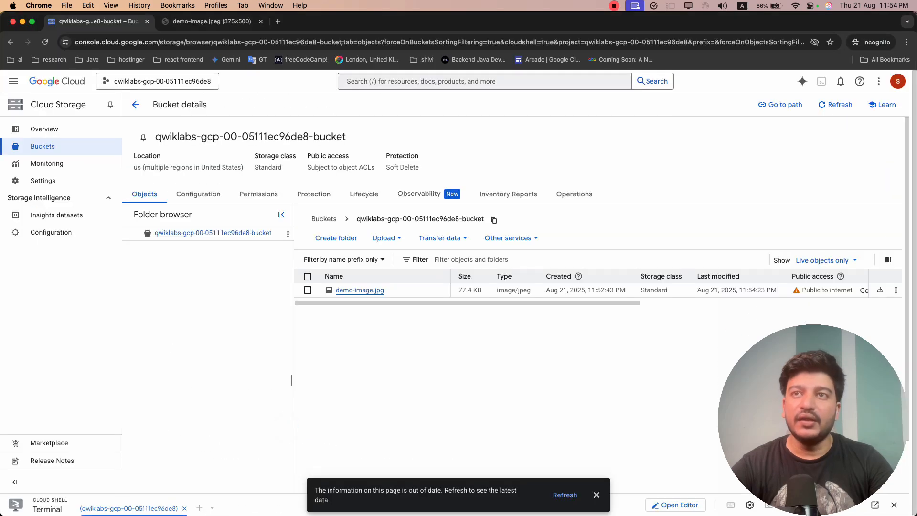
click(896, 290)
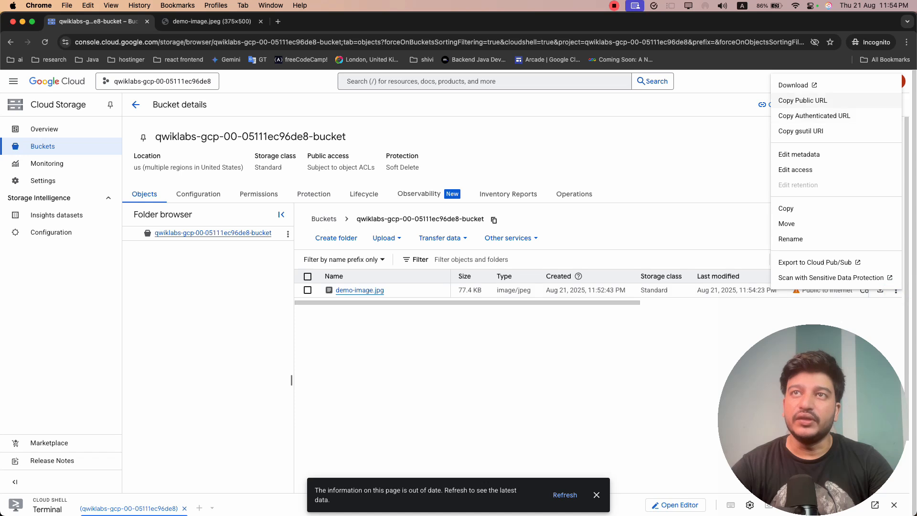
click(802, 100)
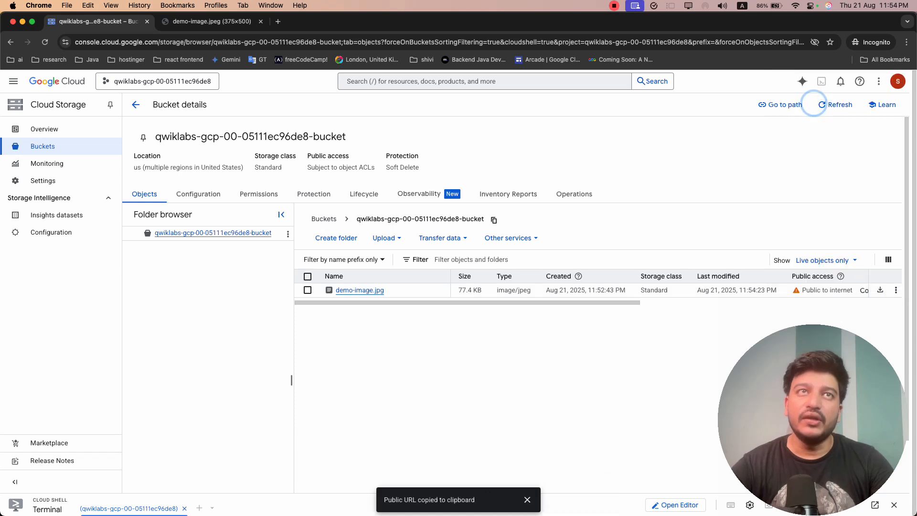
click(278, 21)
key(super+v)
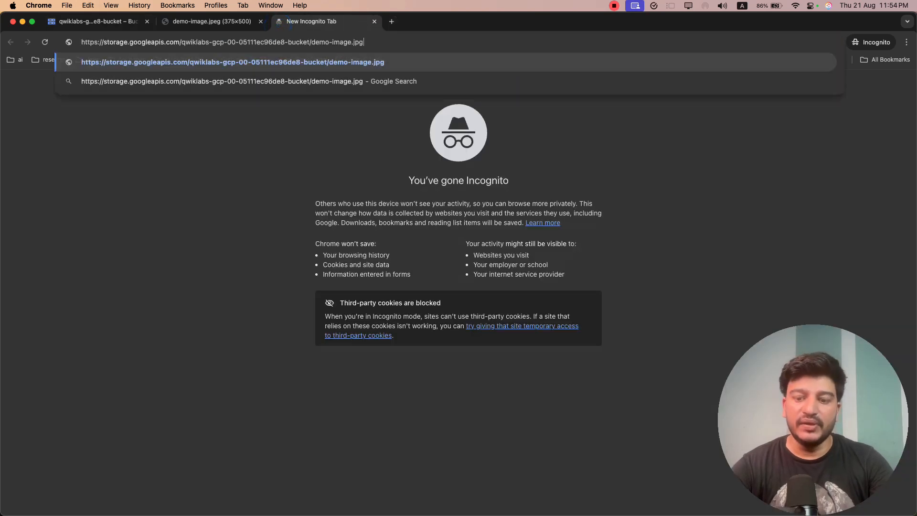
key(Return)
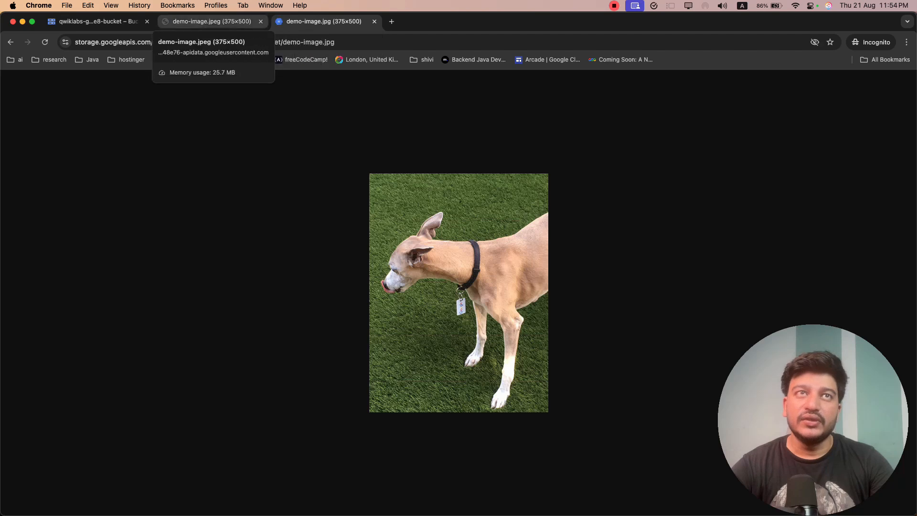
Step: Close the browser tabs showing demo-image.jpeg and demo-image.jpg
click(223, 21)
click(261, 22)
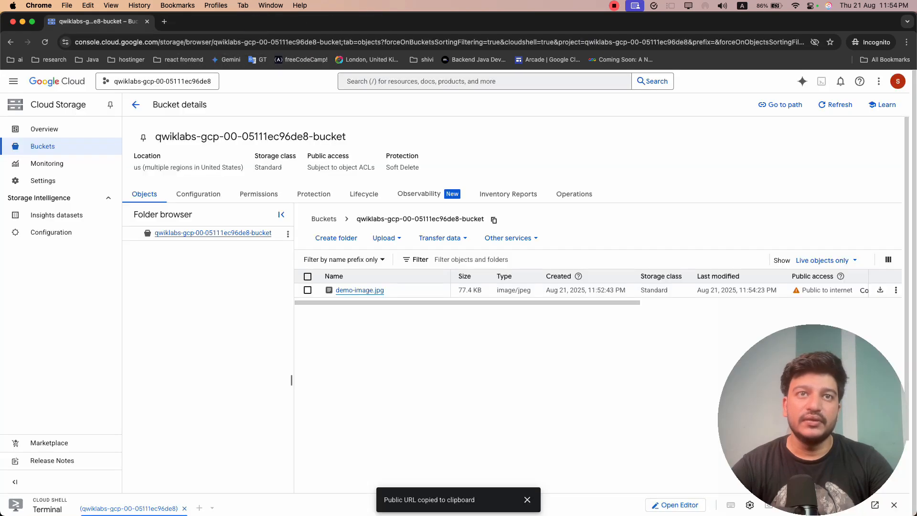
key(super+w)
Step: Read the Task 3 instructions on the lab page and copy the search term Cloud Vision
scroll(319, 402, down, 5)
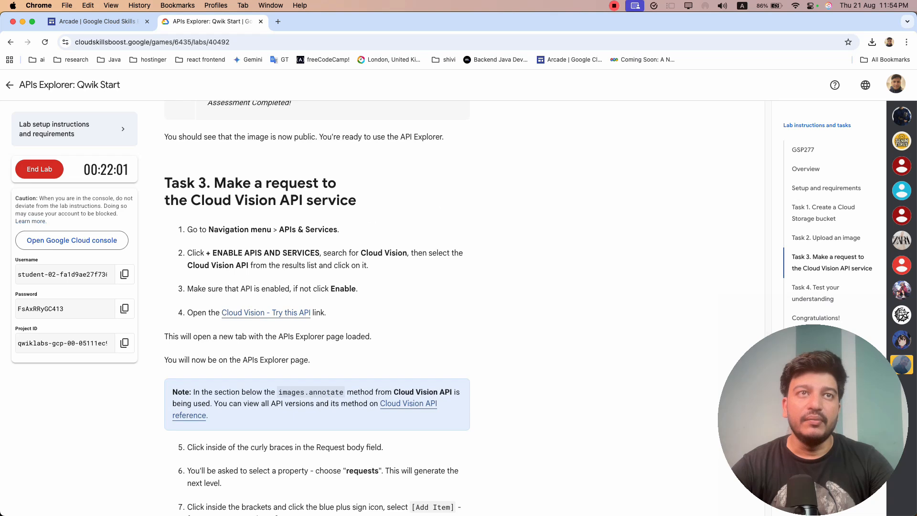
drag(356, 201, 215, 181)
click(377, 222)
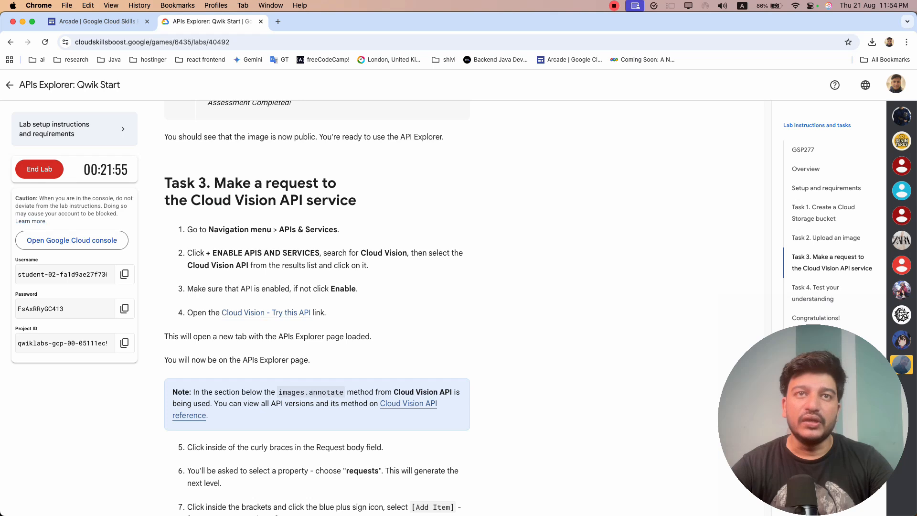
drag(362, 253, 403, 253)
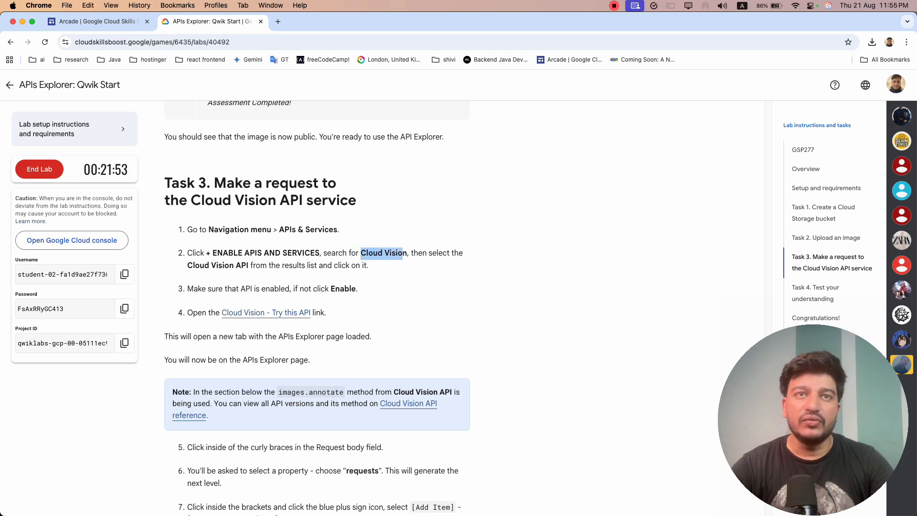
key(super+c)
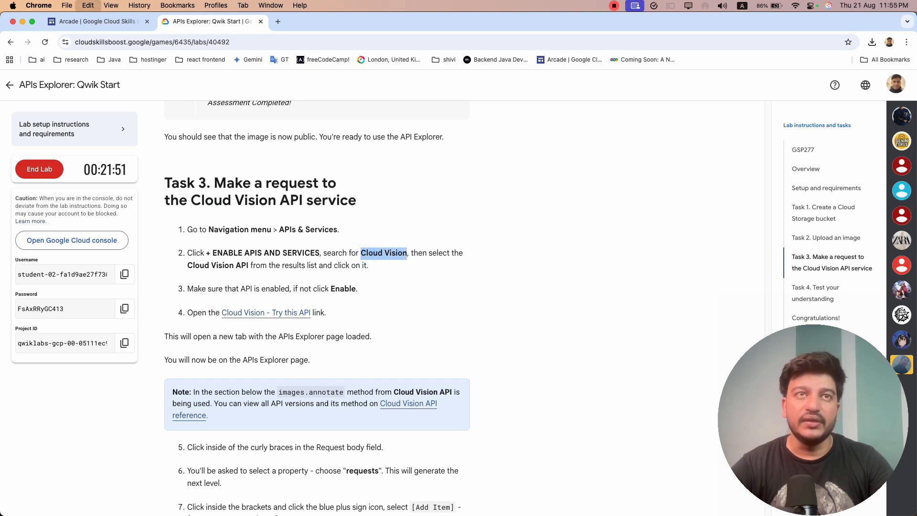
Step: Switch back to the Cloud console and open the API Library of APIs & Services
key(super+grave)
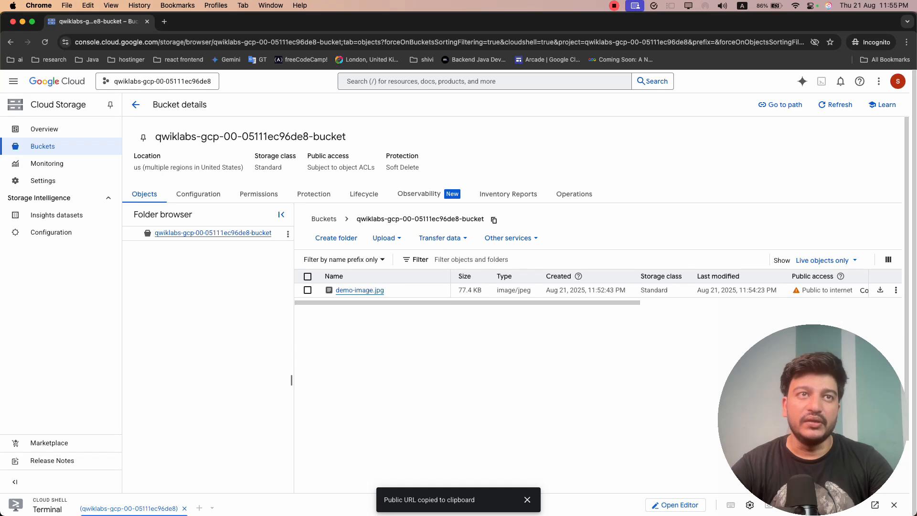
key(super+grave)
key(super+grave)
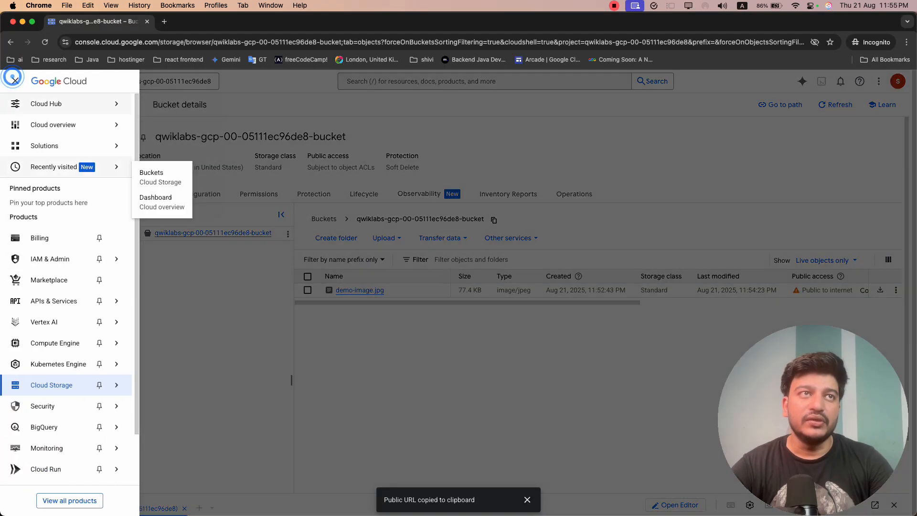
click(13, 81)
mouse_move(58, 301)
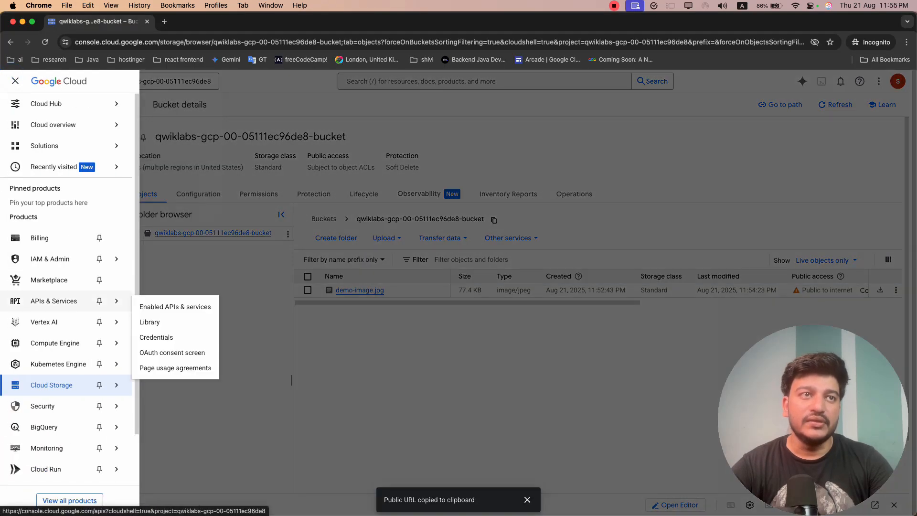
click(150, 322)
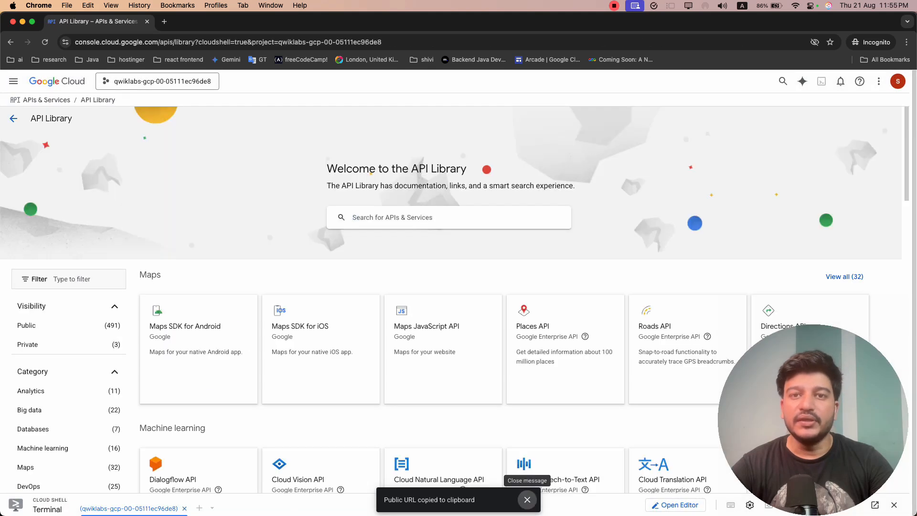
Step: Search the API Library for Cloud Vision using the suggested term "cloud vision api"
click(528, 499)
click(391, 213)
text(Cloud Vision)
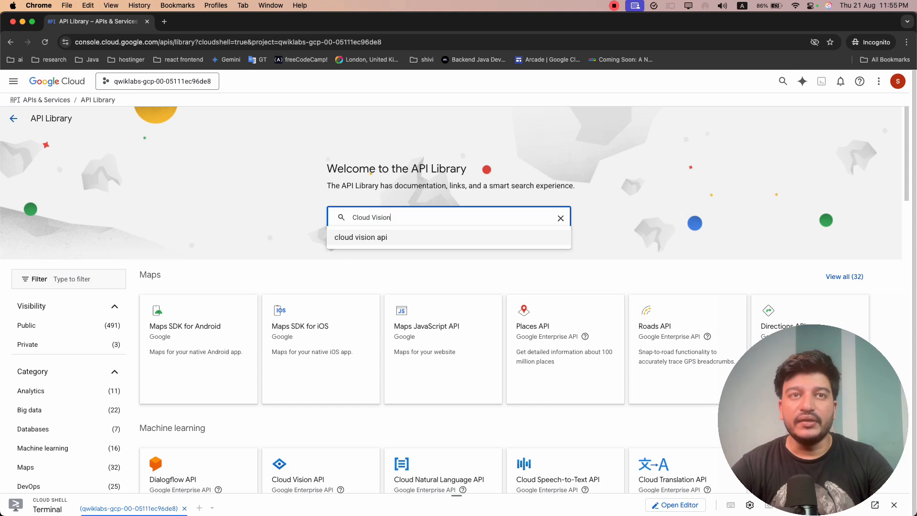
click(360, 237)
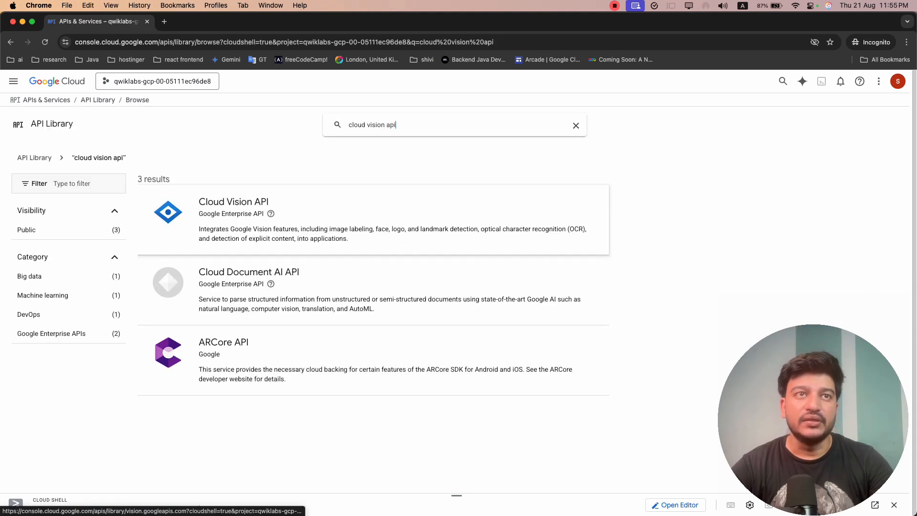
Step: Open the Cloud Vision API from the search results and go to its management overview
click(245, 209)
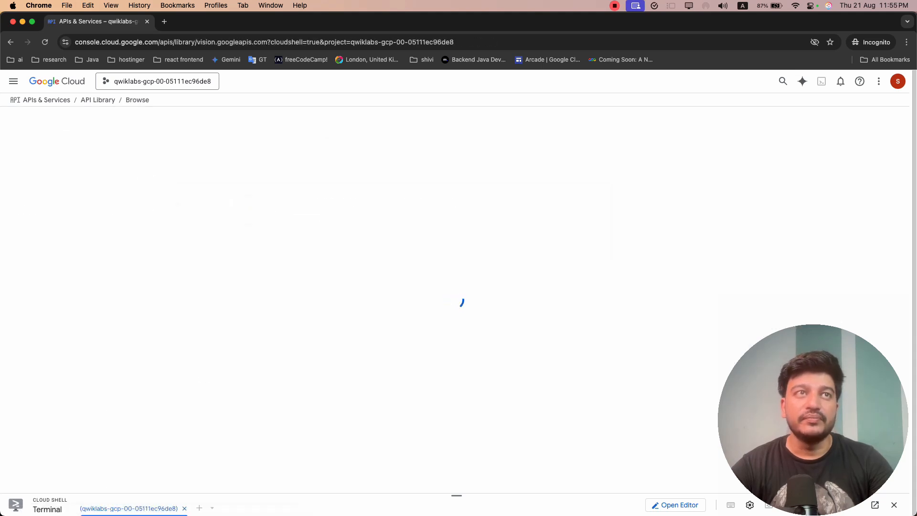
click(111, 204)
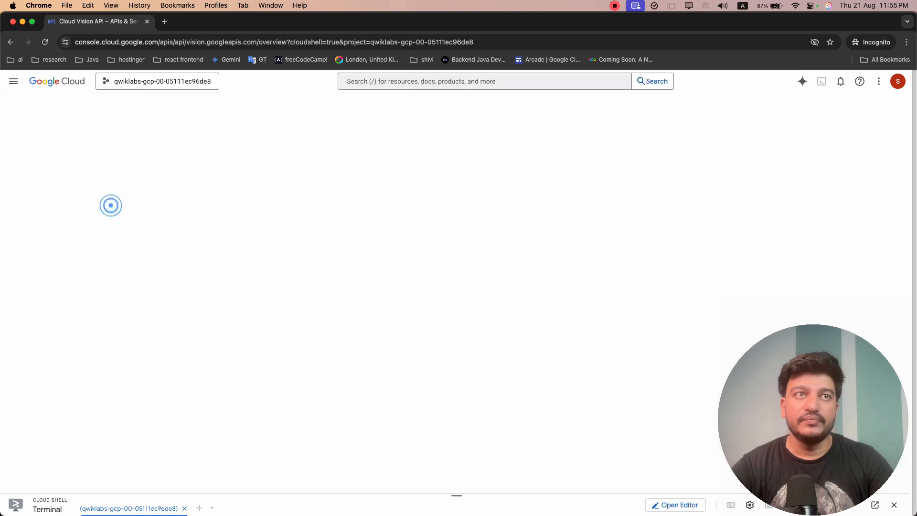
Step: Switch to the lab page and read the Task 3 steps for building the request body
key(super+grave)
click(316, 367)
scroll(317, 368, down, 1)
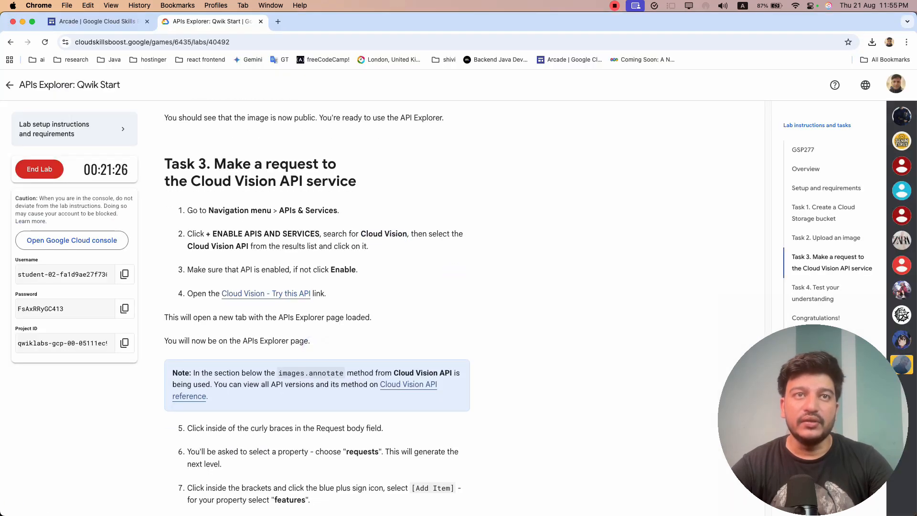
scroll(316, 368, down, 6)
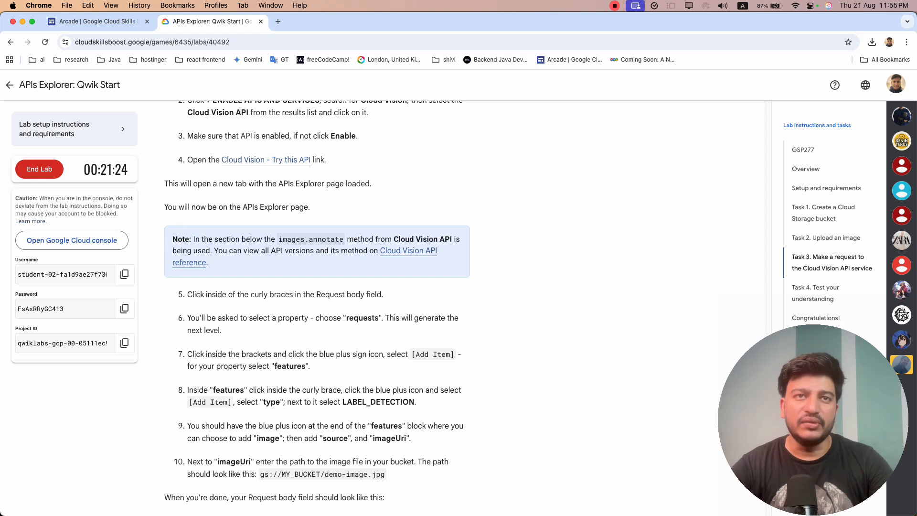
scroll(316, 367, down, 1)
drag(326, 275, 207, 276)
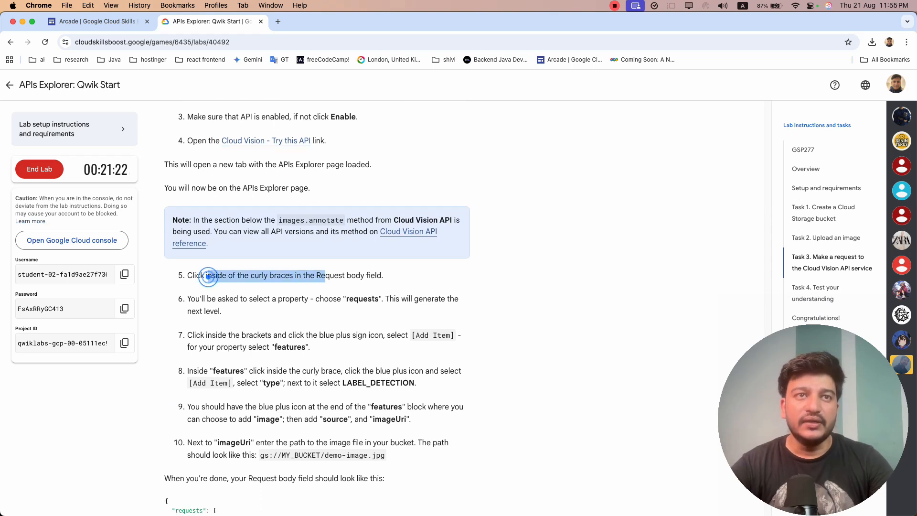
click(330, 295)
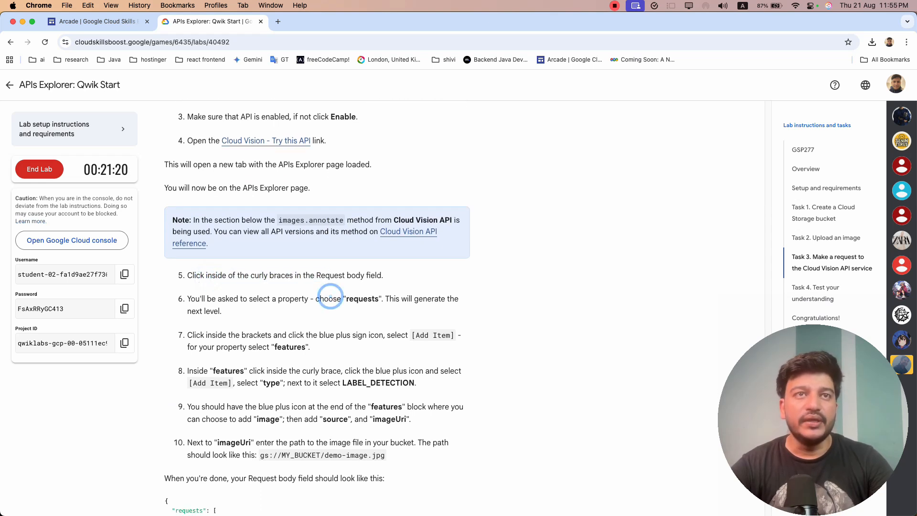
click(235, 301)
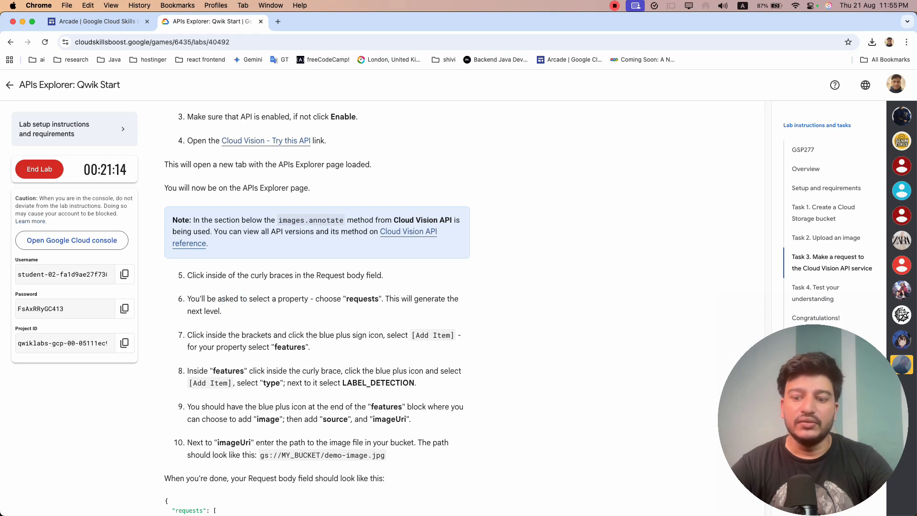
scroll(316, 310, down, 3)
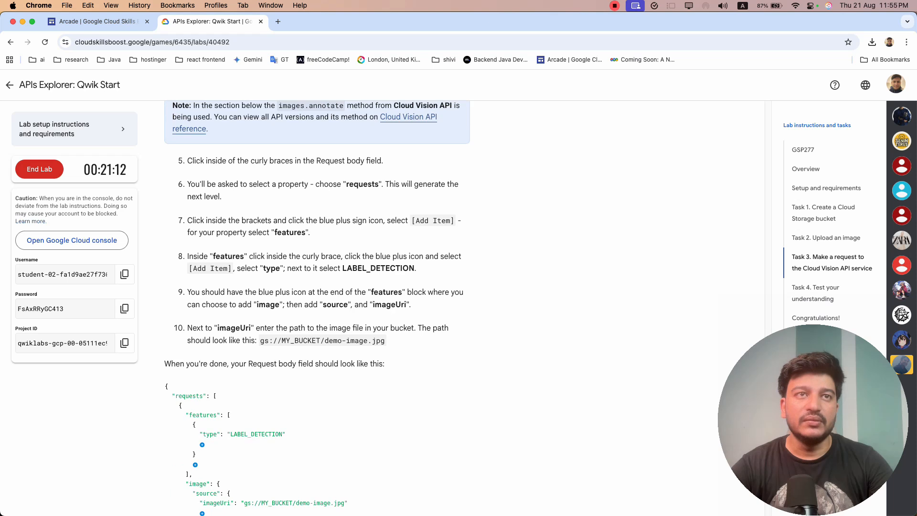
scroll(317, 308, up, 5)
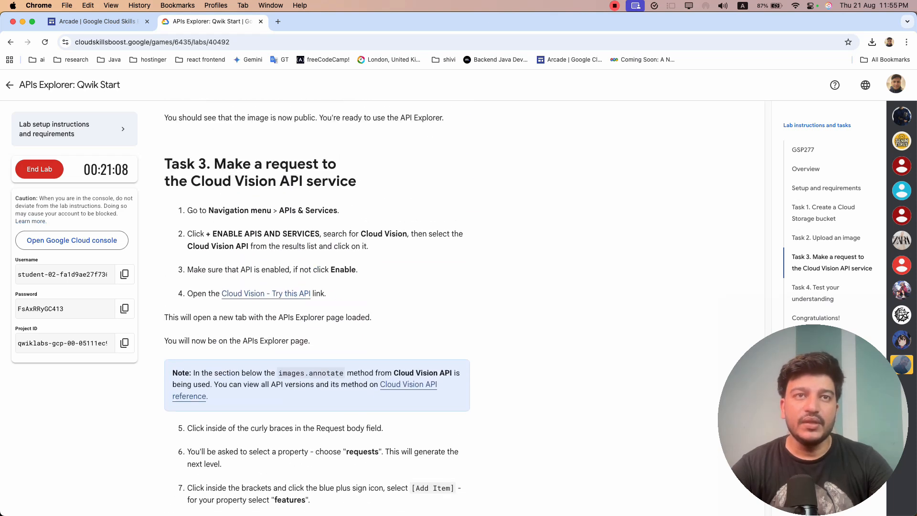
click(237, 294)
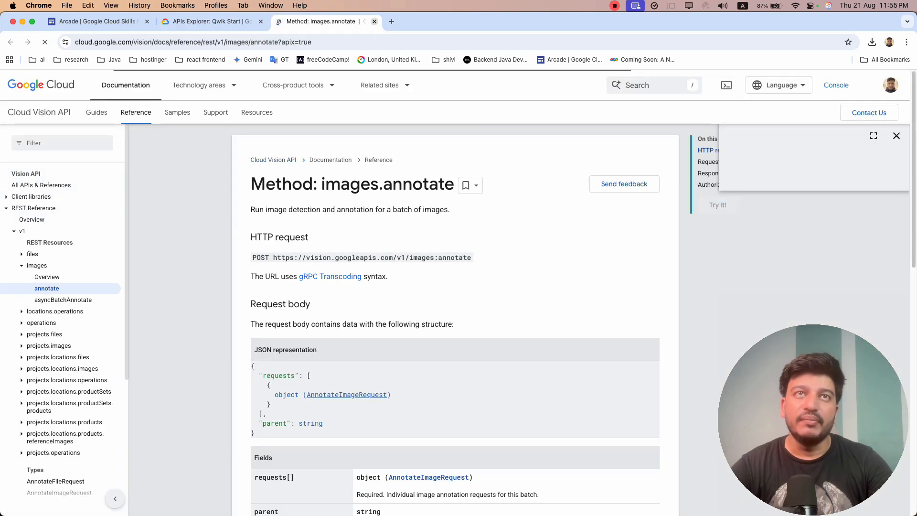
click(373, 22)
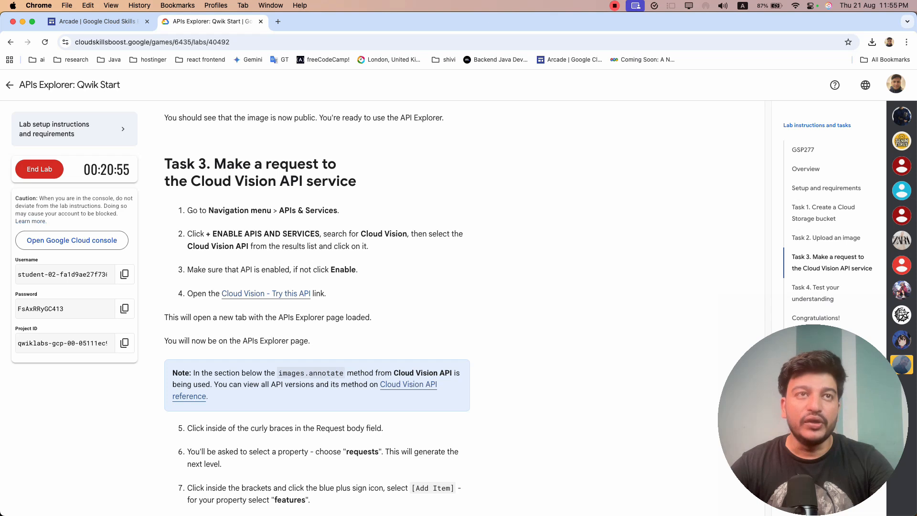
right_click(2, 318)
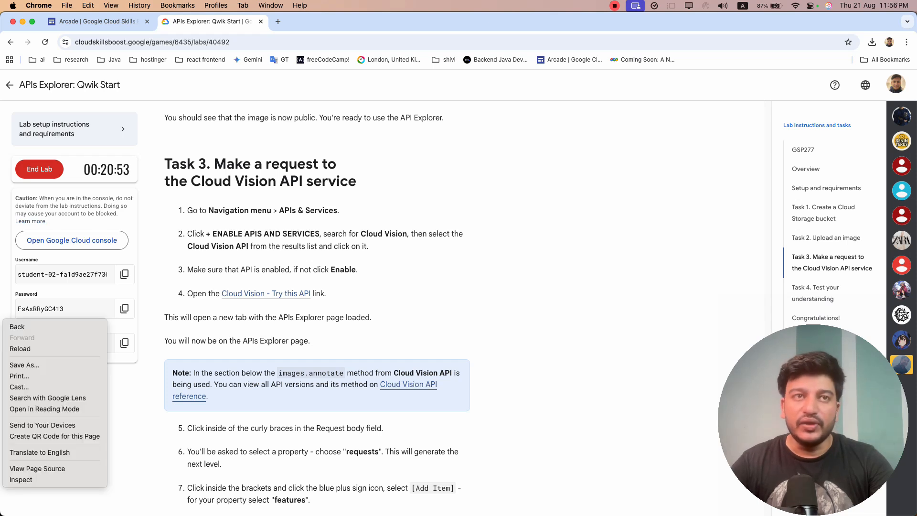
click(164, 278)
Step: Copy the address of the "Cloud Vision - Try this API" link and open it in a new tab of the incognito window
right_click(244, 294)
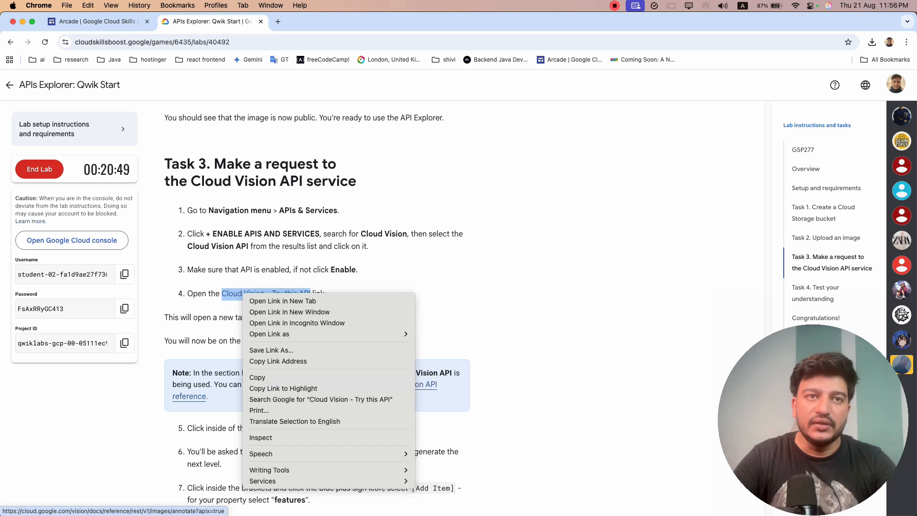
click(271, 361)
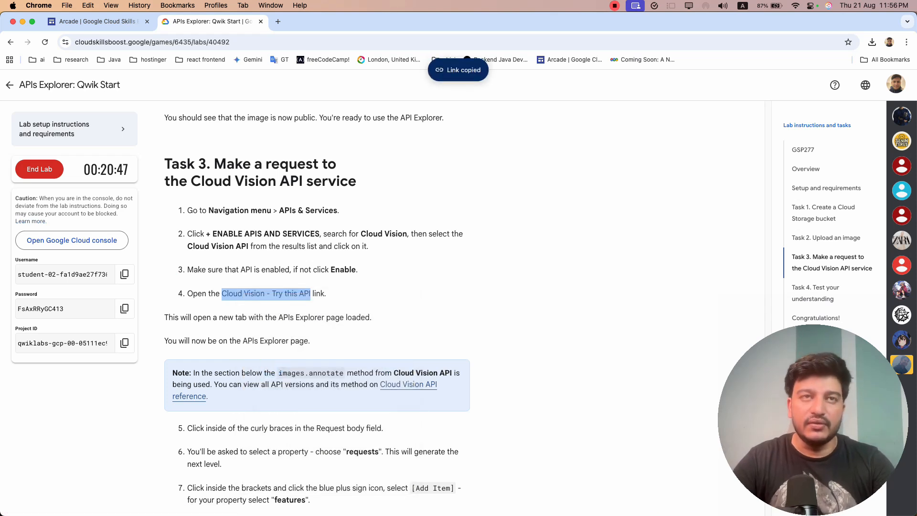
key(super+grave)
key(super+t)
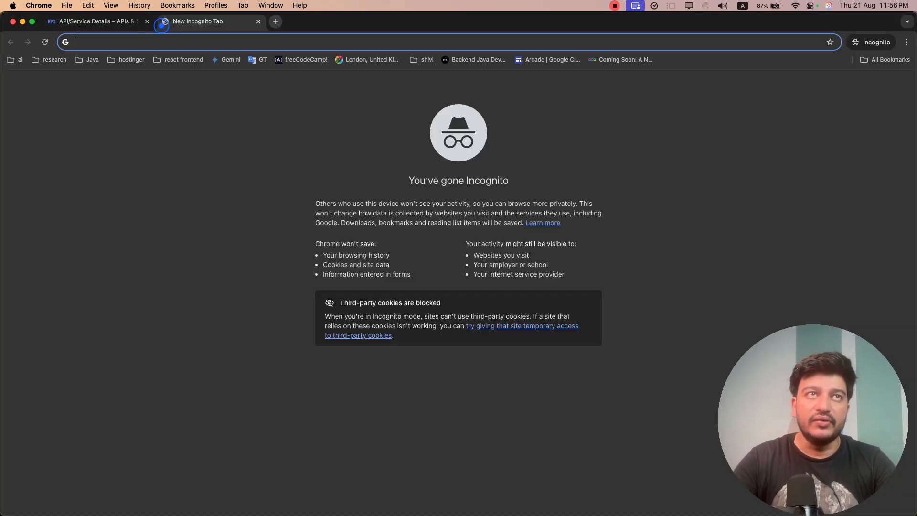
key(super+v)
key(Return)
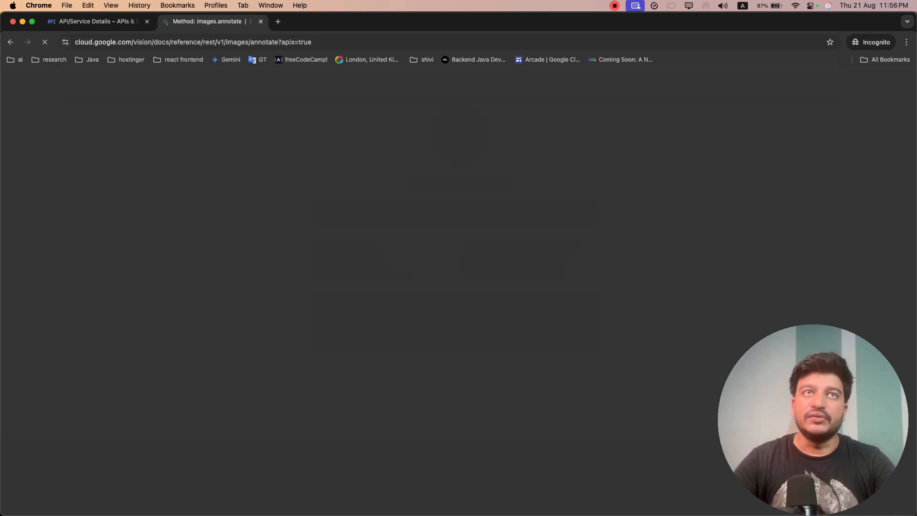
Step: Check steps 5 and 6 on the lab page and add the "requests" property to the images.annotate request body
key(super+grave)
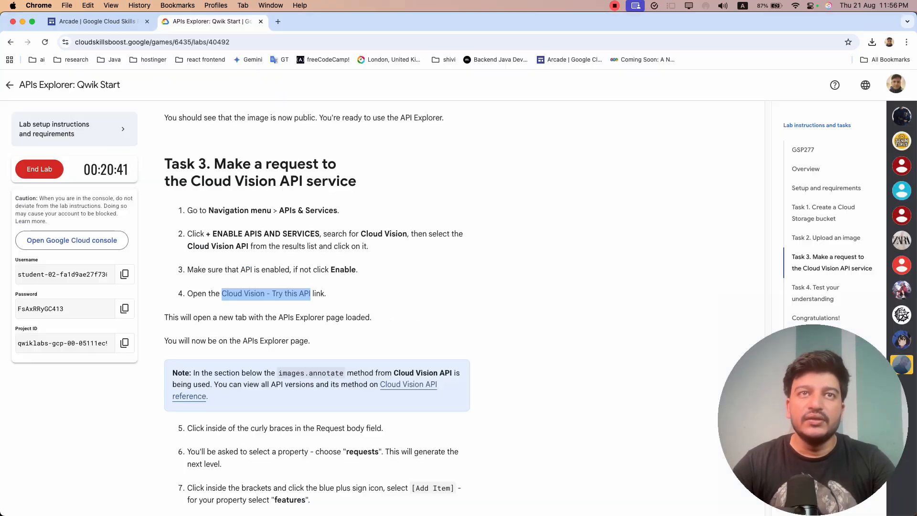
scroll(315, 305, down, 1)
click(230, 238)
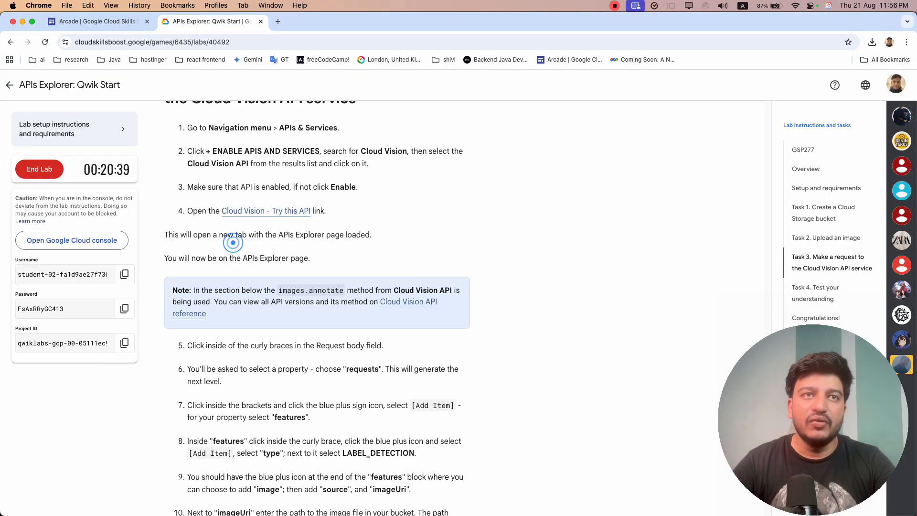
scroll(289, 262, down, 1)
scroll(315, 306, down, 3)
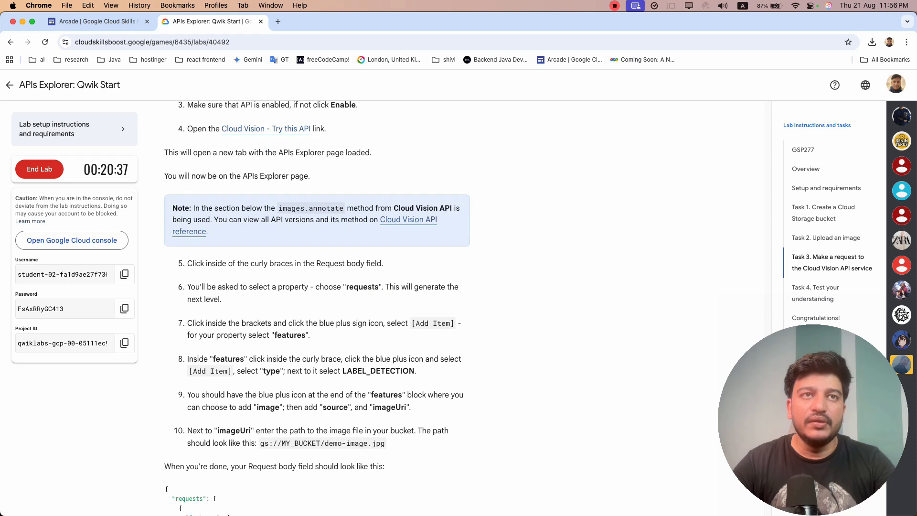
drag(208, 263, 307, 263)
click(310, 279)
key(super+grave)
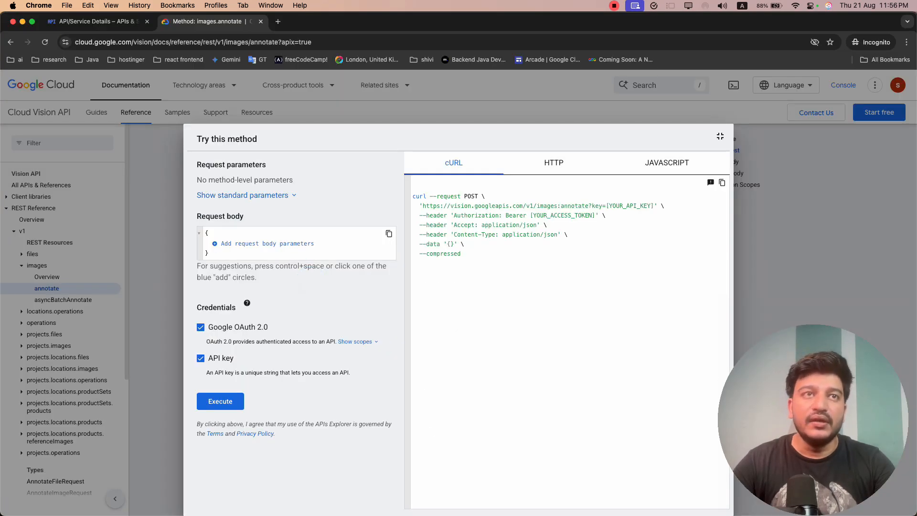
click(214, 244)
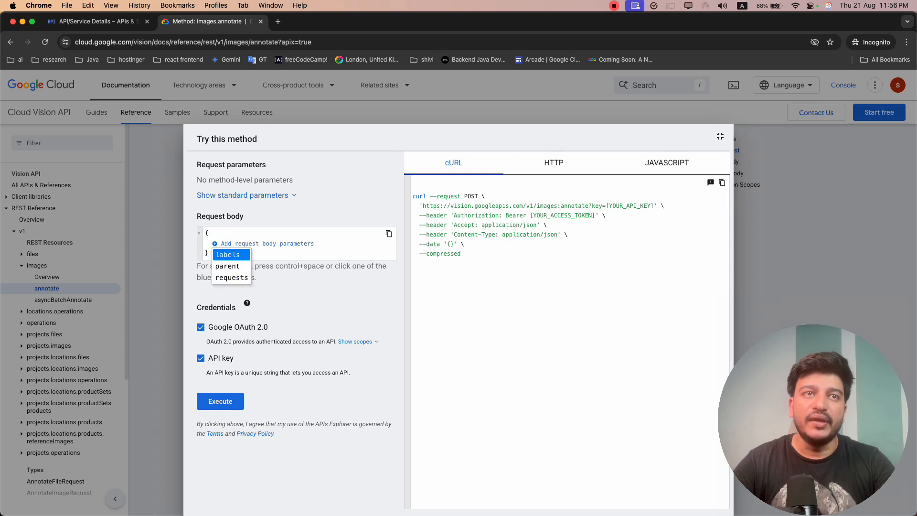
click(244, 277)
Step: Check step 7 on the lab page and add an item inside the "requests" array of the request body
key(super+grave)
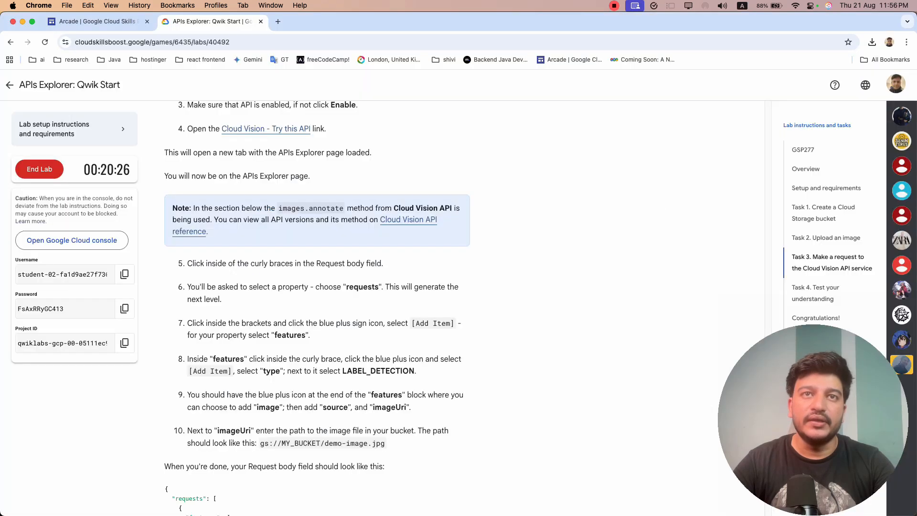
click(218, 276)
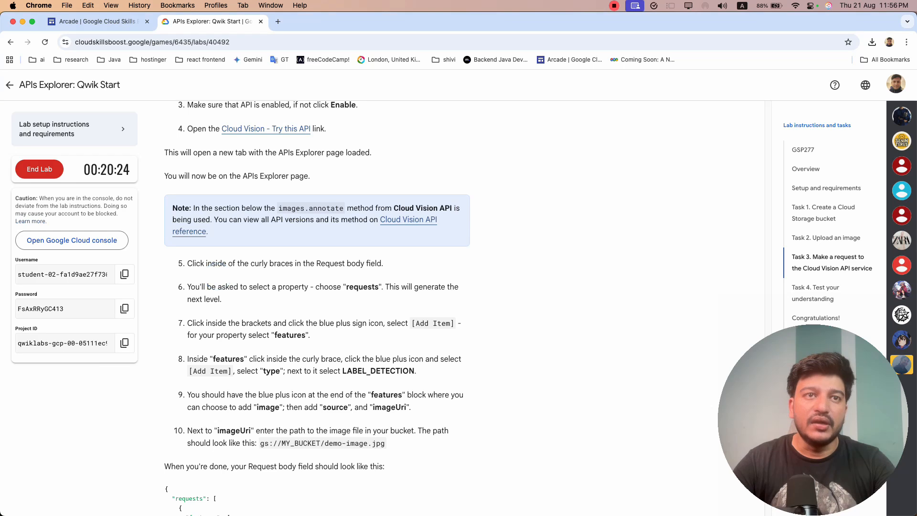
scroll(511, 308, down, 1)
key(super+grave)
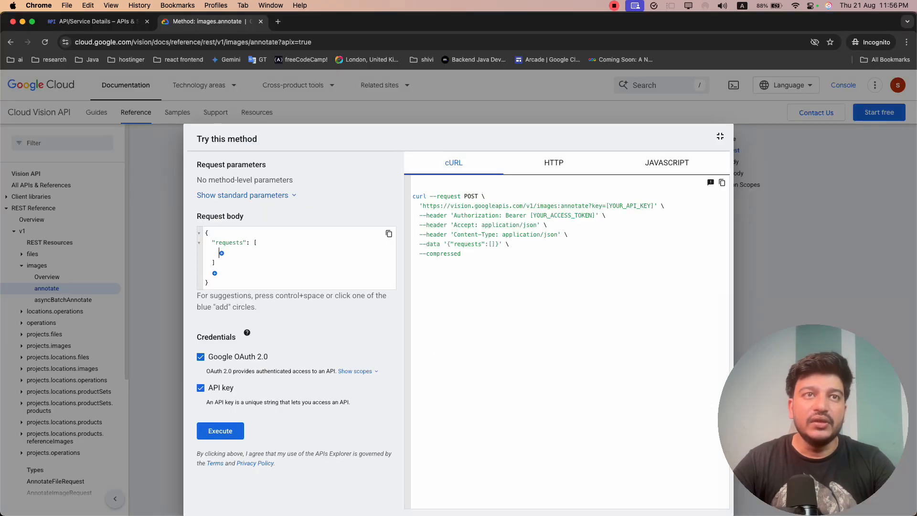
click(222, 253)
click(240, 262)
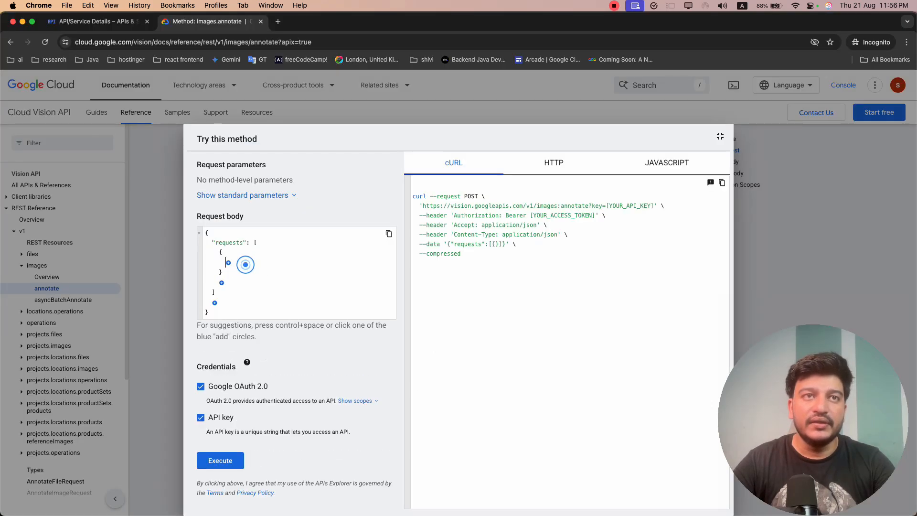
Step: Recheck the property name on the lab page and add "features" inside the new "requests" item
key(super+grave)
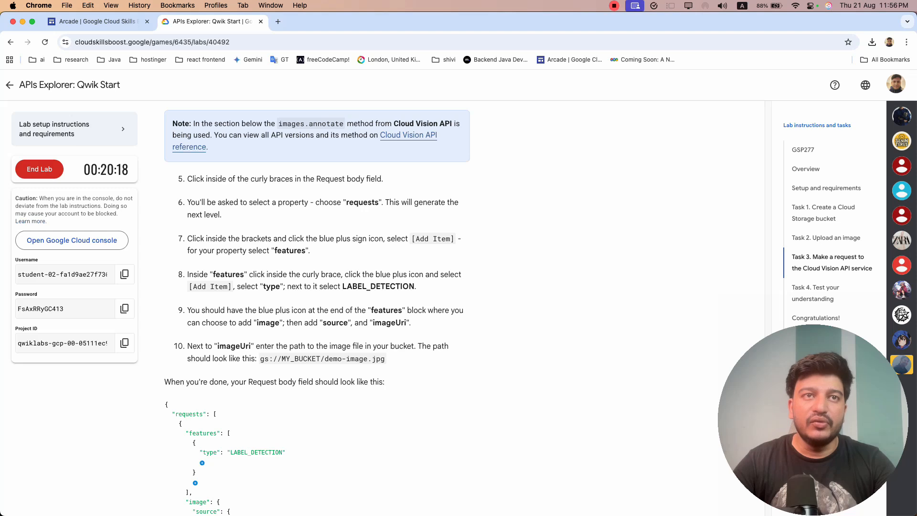
key(super+grave)
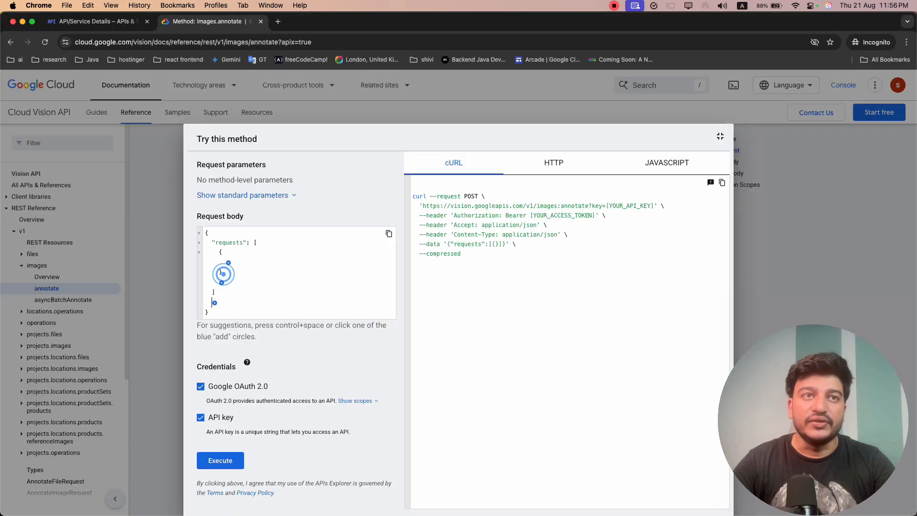
click(228, 263)
click(245, 273)
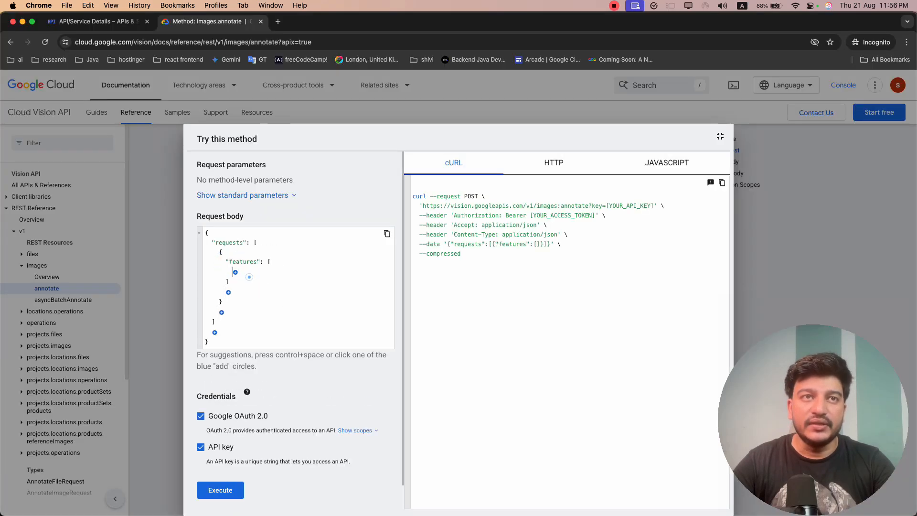
Step: Following step 8 of the lab, add an item to "features" with its "type" property set to LABEL_DETECTION
key(super+grave)
drag(228, 287, 189, 287)
click(252, 293)
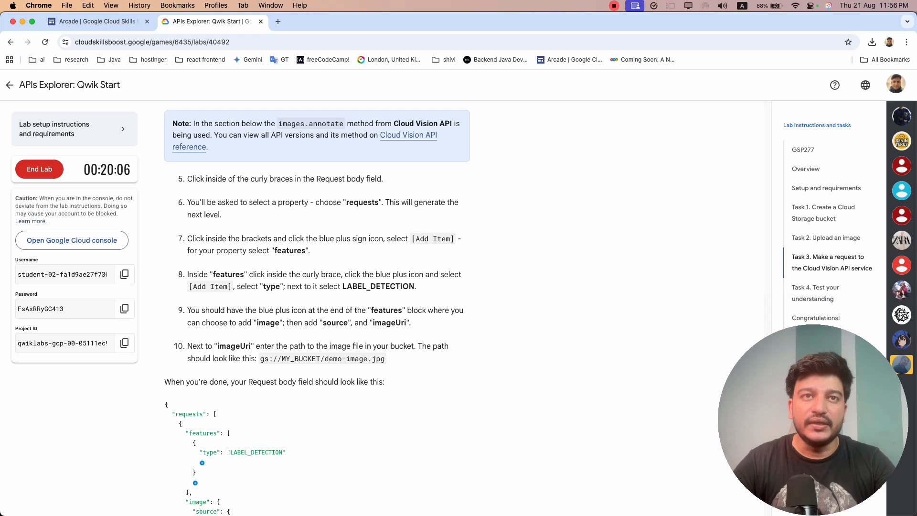
key(super+grave)
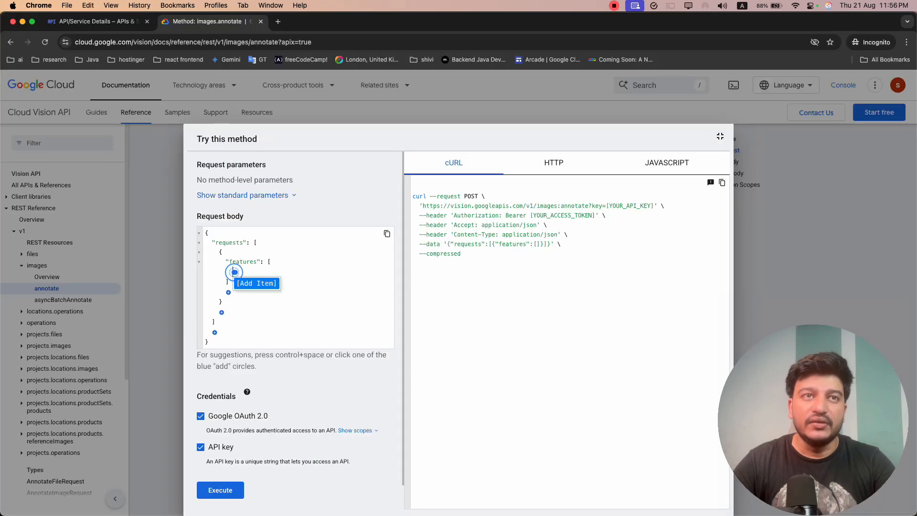
click(235, 272)
click(242, 281)
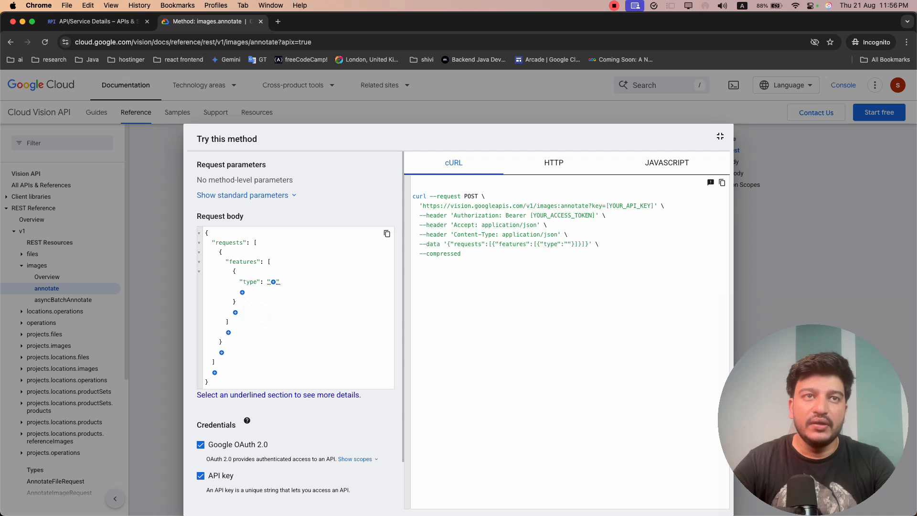
click(270, 282)
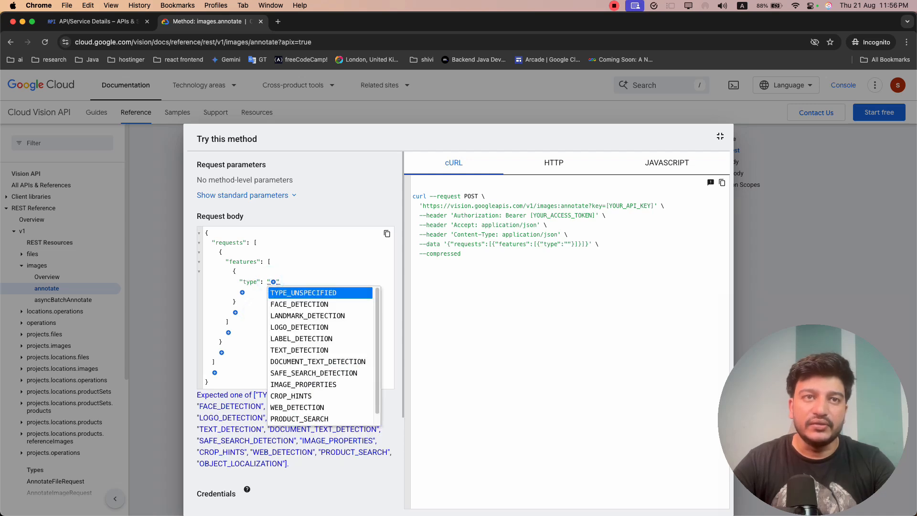
click(306, 338)
Step: Compare the request body with step 9, step 10 and the sample request body on the lab page
key(super+grave)
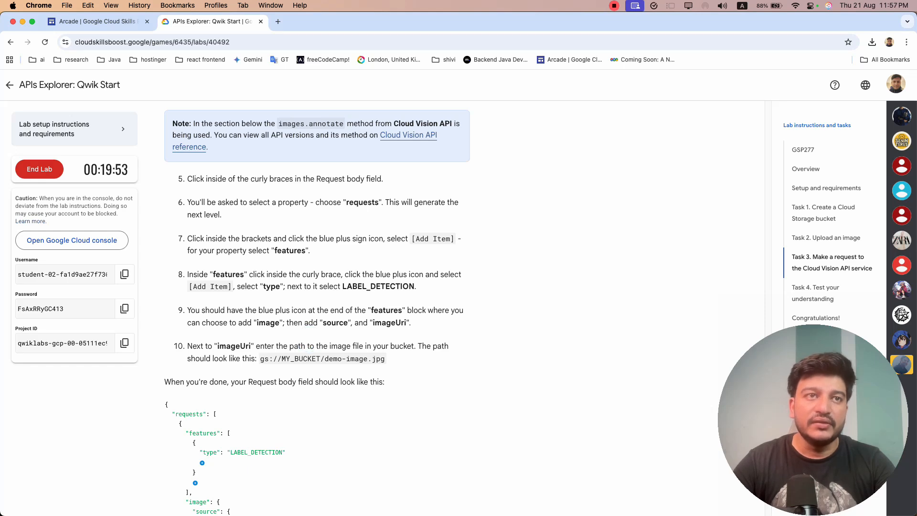
drag(241, 311, 292, 311)
click(292, 318)
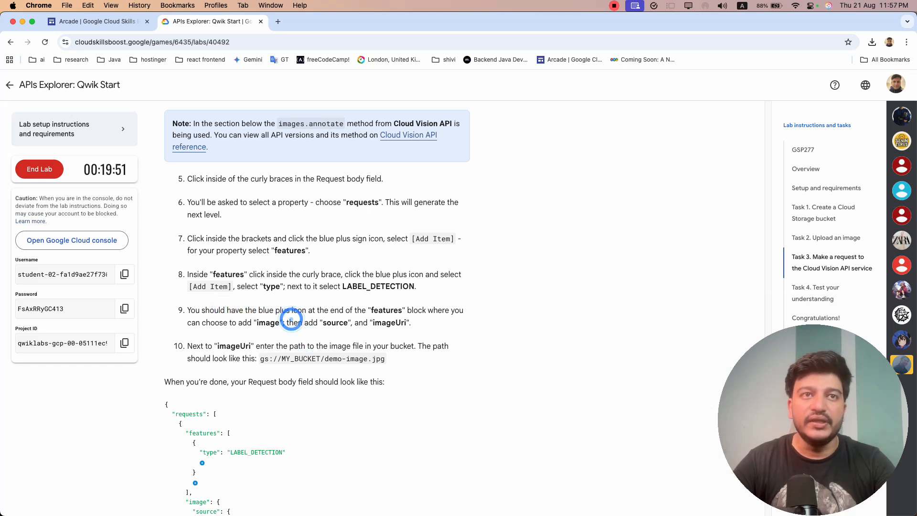
key(super+grave)
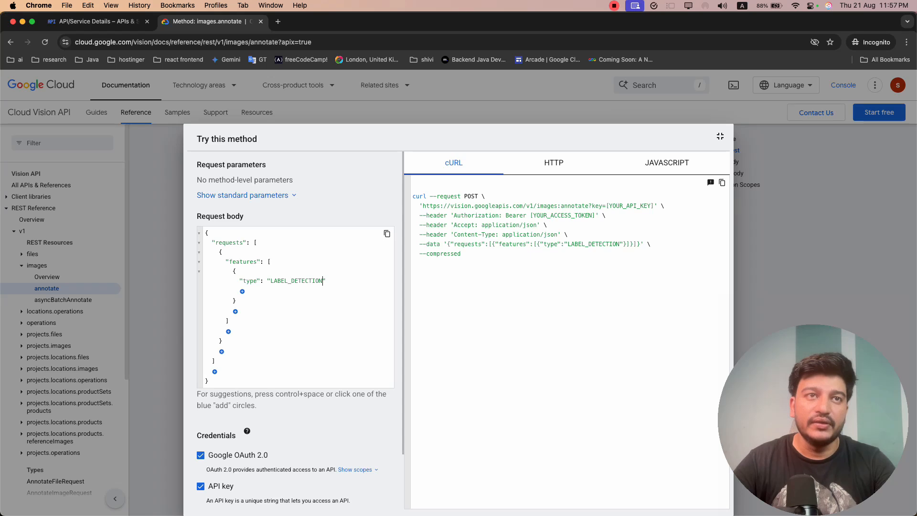
key(super+grave)
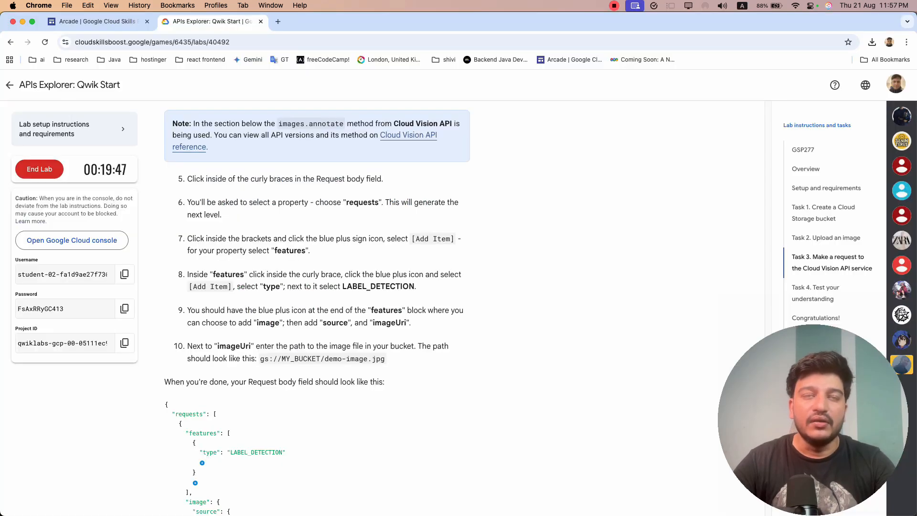
scroll(377, 312, down, 4)
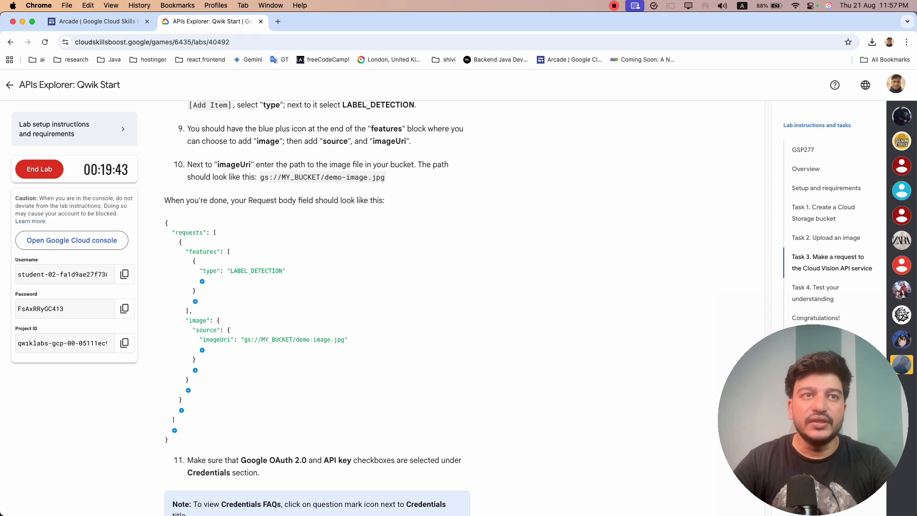
key(super+grave)
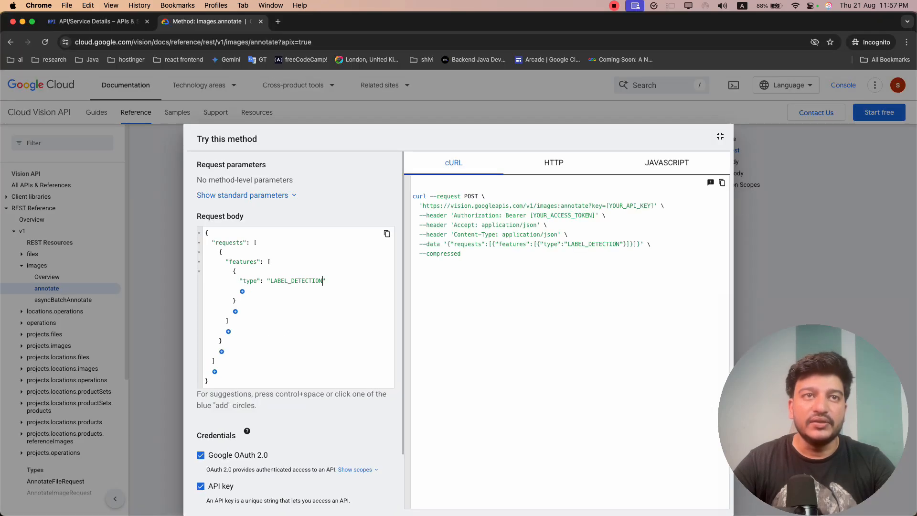
key(super+grave)
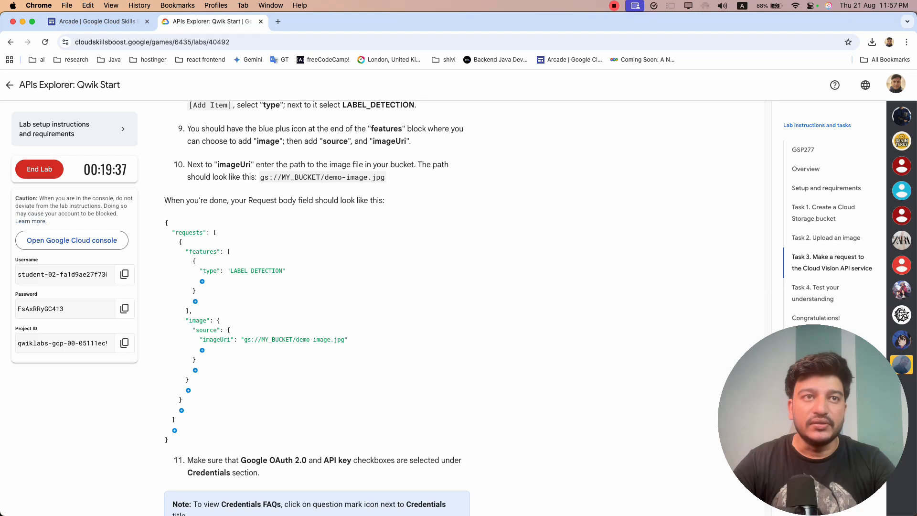
key(super+grave)
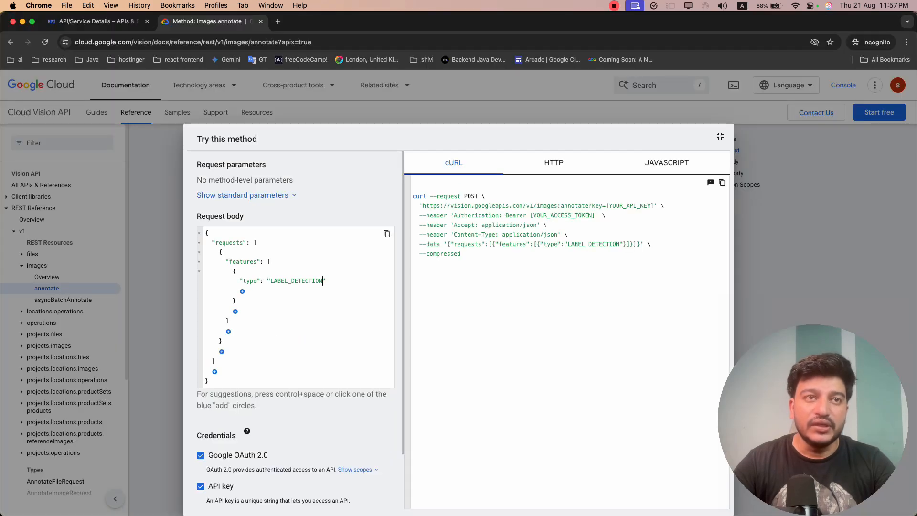
key(super+grave)
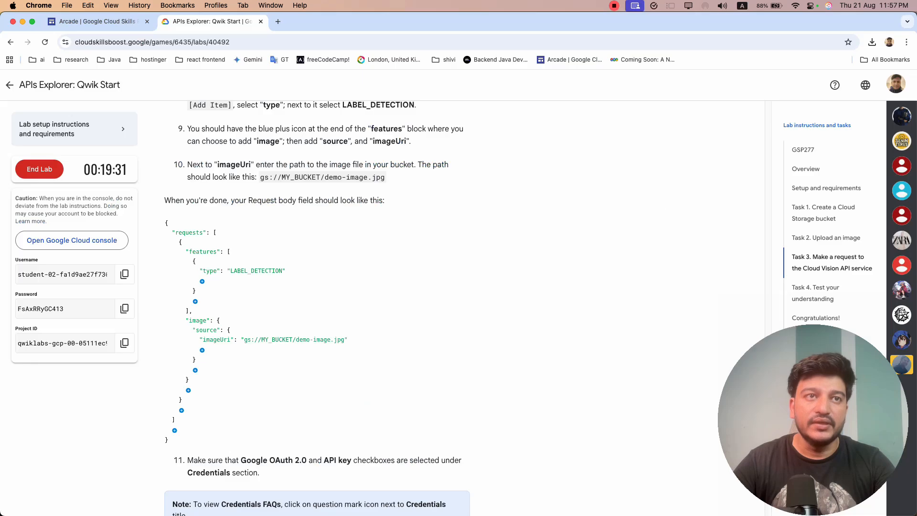
Step: Add the "image" property after the "features" block, following the lab page, and add "source" inside it
key(super+grave)
click(228, 331)
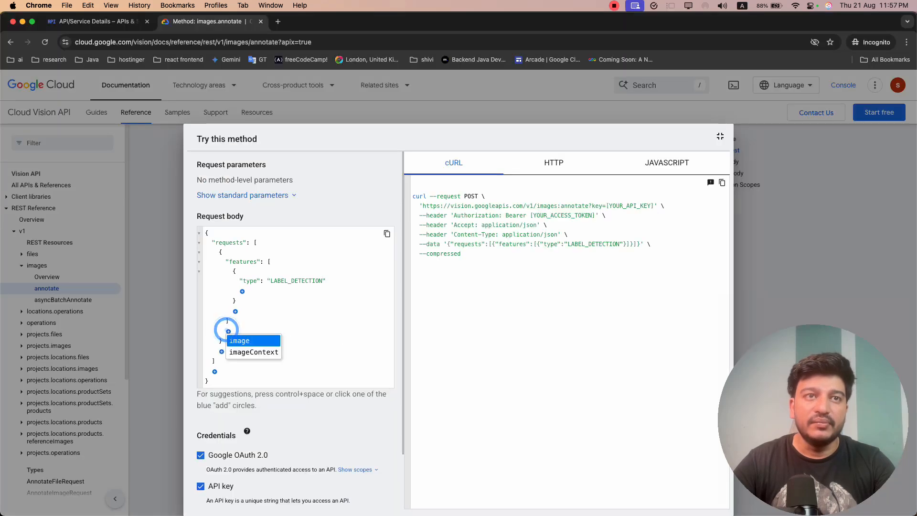
click(239, 340)
key(super+grave)
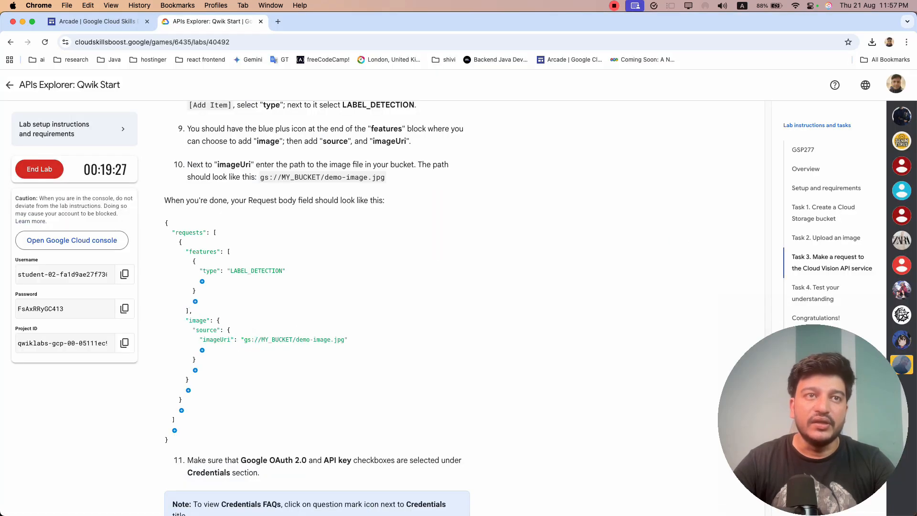
key(super+grave)
click(235, 341)
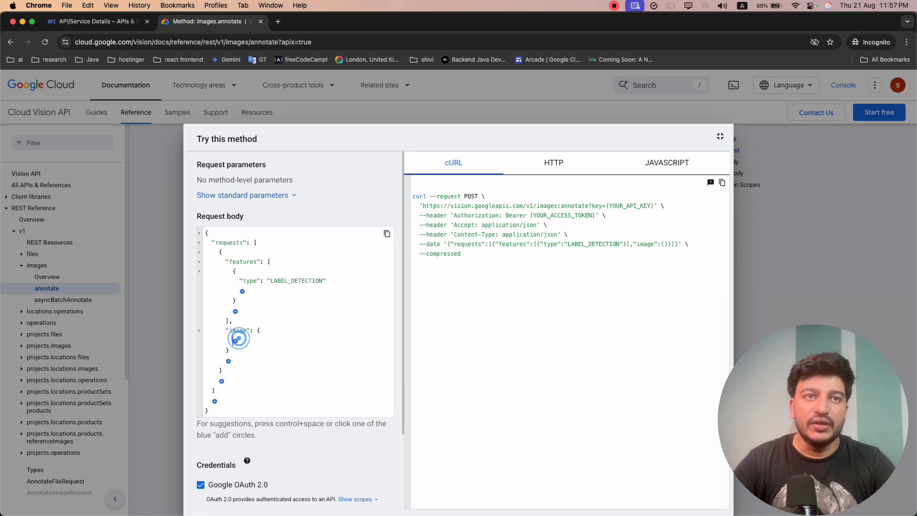
click(235, 340)
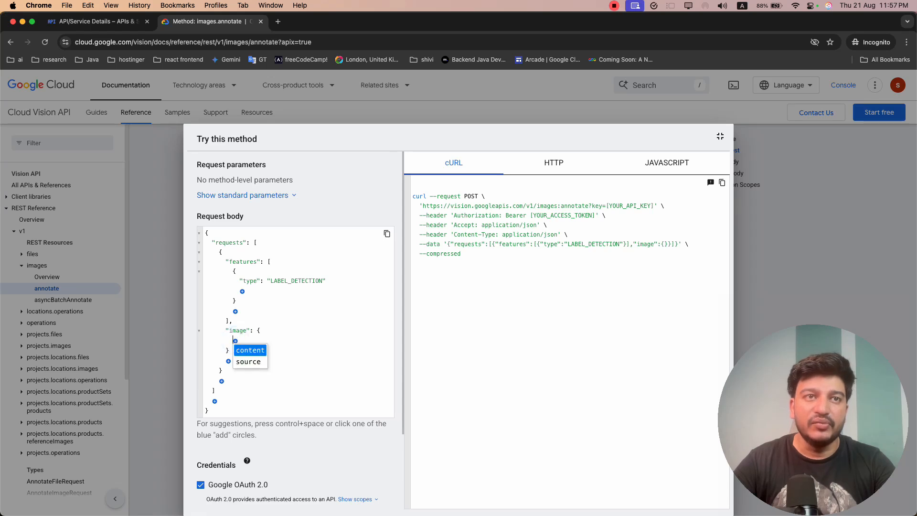
click(248, 362)
Step: Check the sample body on the lab page and add the "imageUri" property inside "source"
click(242, 350)
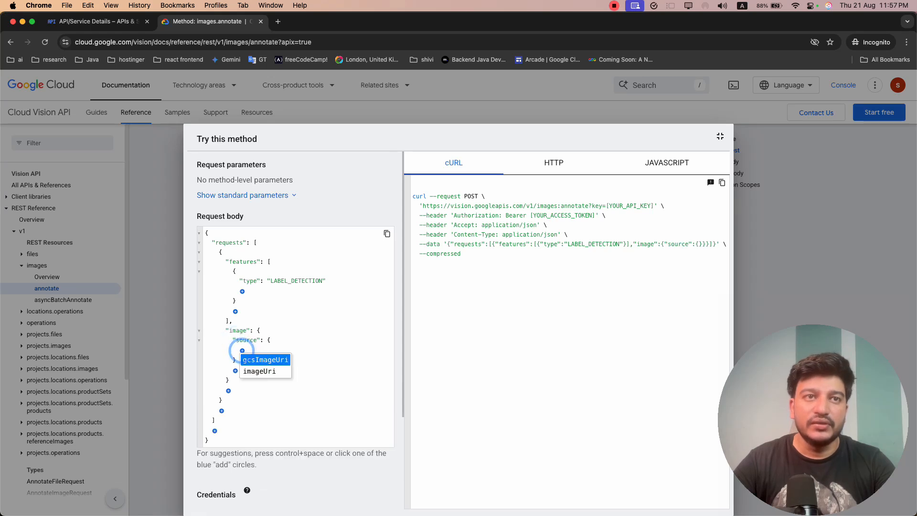
key(super+grave)
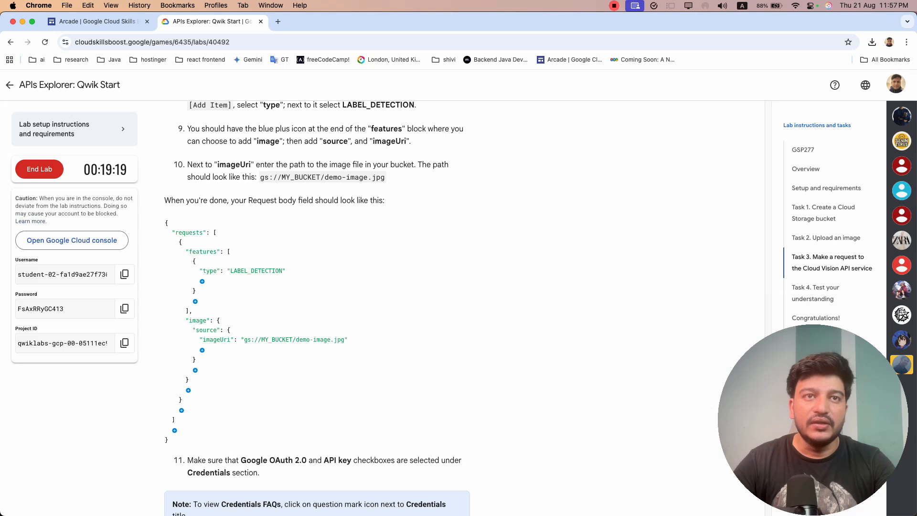
key(super+grave)
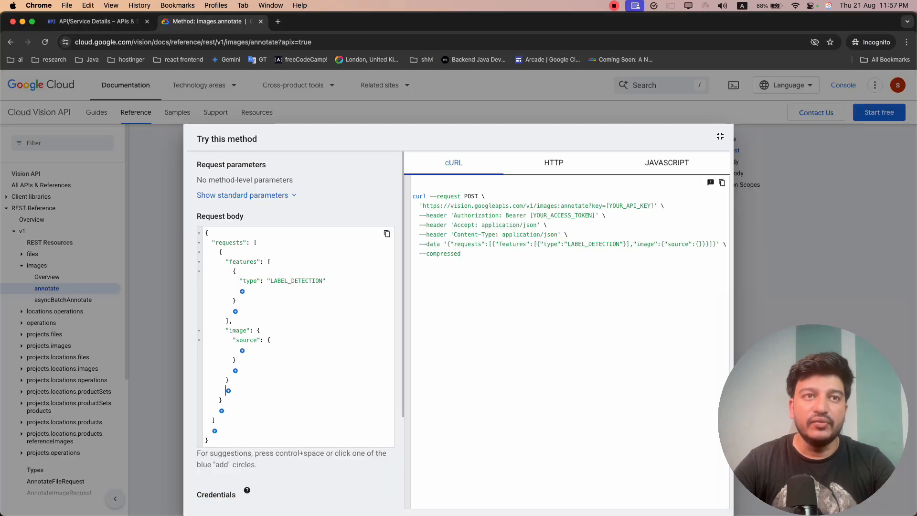
key(super+grave)
key(super+grave)
click(242, 350)
click(258, 367)
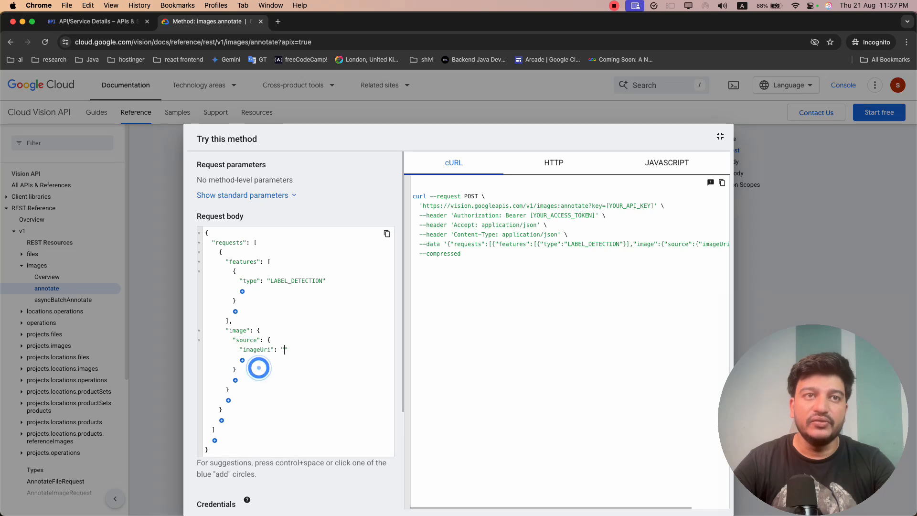
Step: Open the lab project's bucket in Cloud Storage and copy the gsutil URI of demo-image.jpg
click(105, 22)
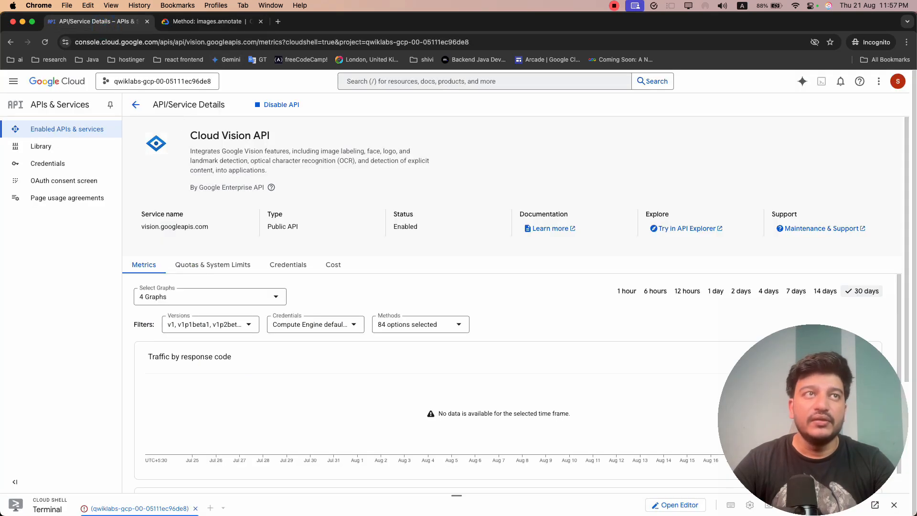
click(12, 81)
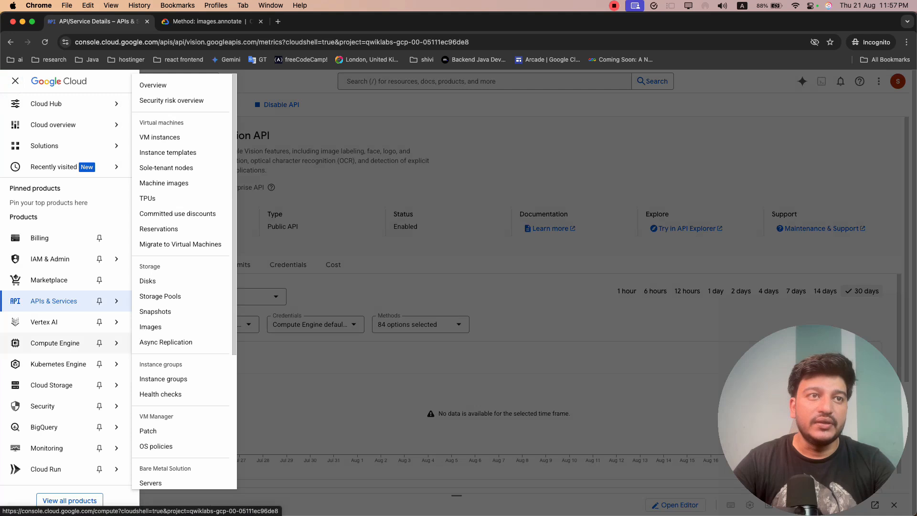
mouse_move(96, 385)
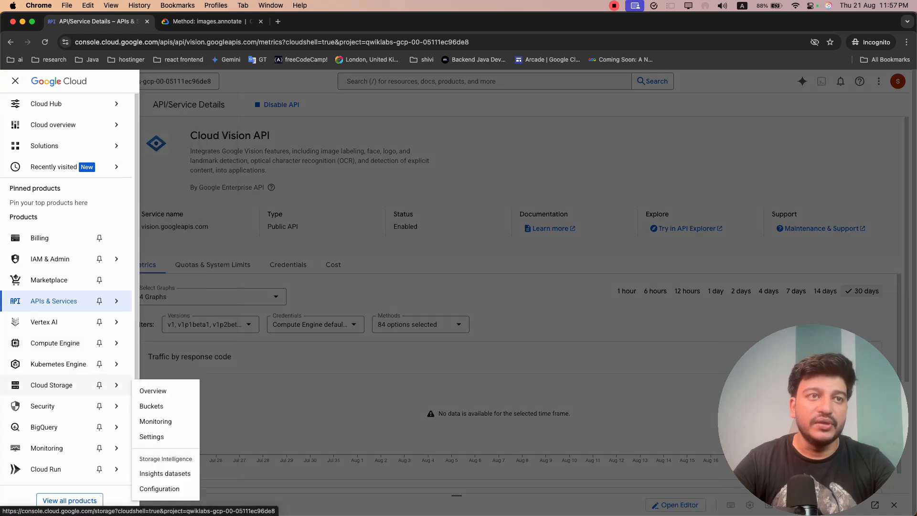
click(151, 406)
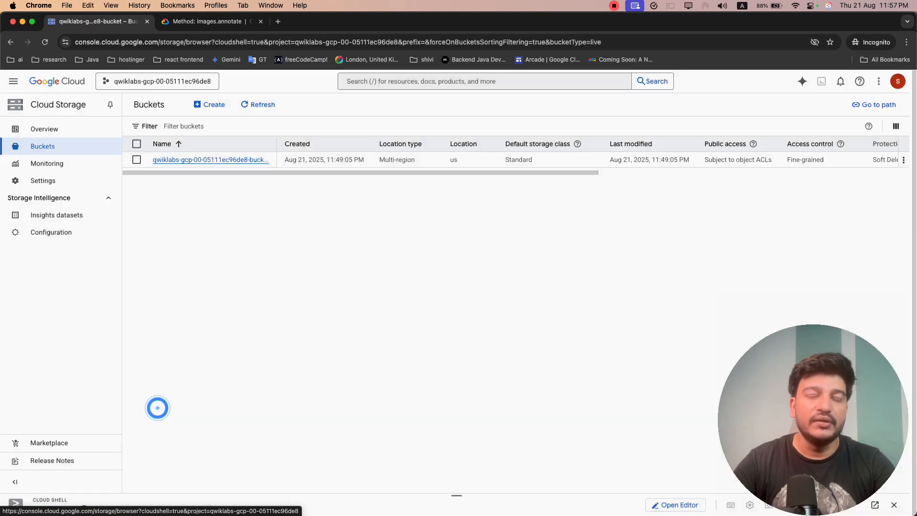
click(198, 160)
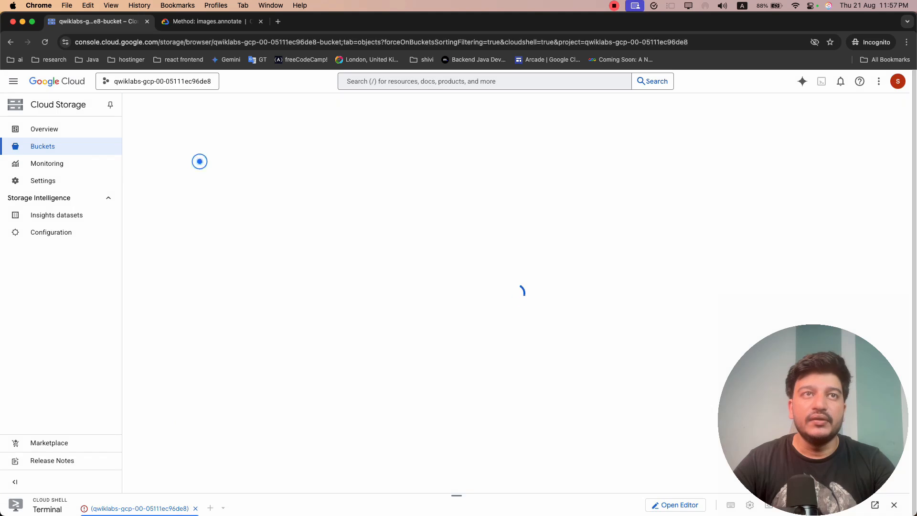
click(894, 289)
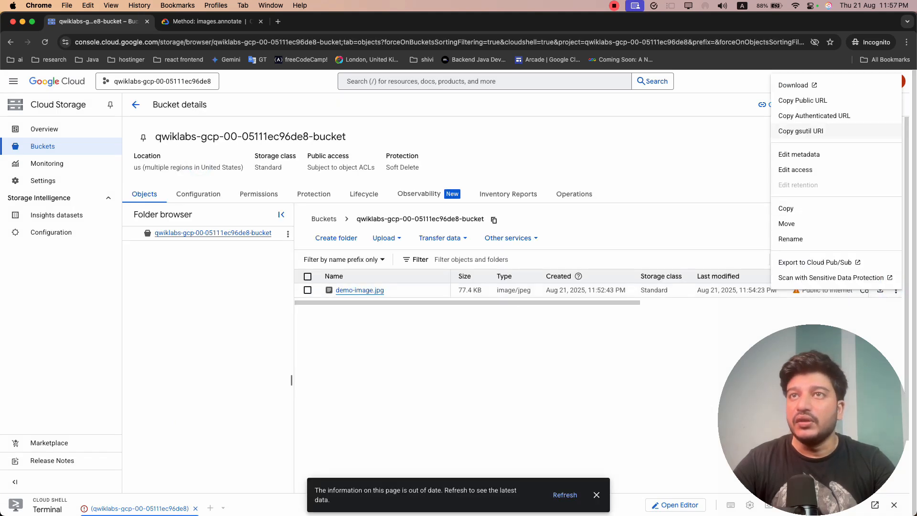
click(800, 131)
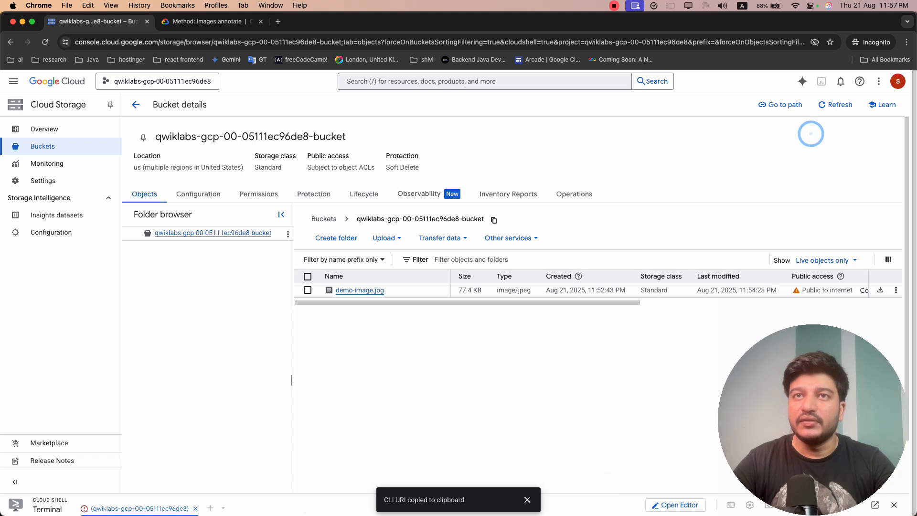
Step: Return to the images.annotate request body and set "imageUri" to the copied gs://qwiklabs-gcp-00-05111ec96de8-bucket/demo-image.jpg
key(super+grave)
key(super+grave)
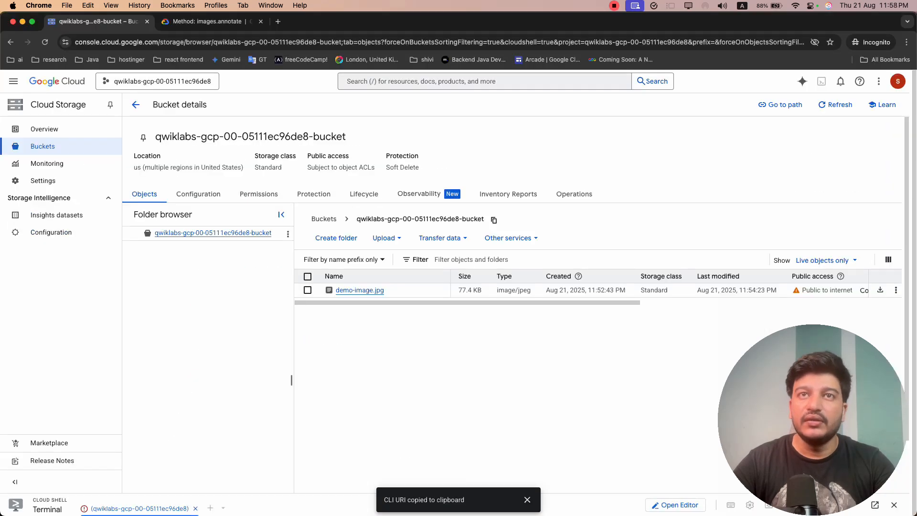
click(273, 22)
key(super+v)
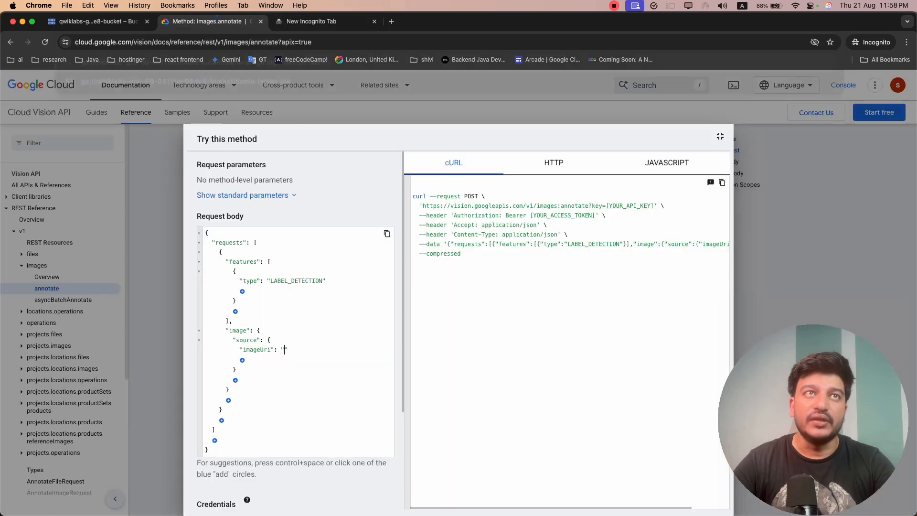
click(211, 22)
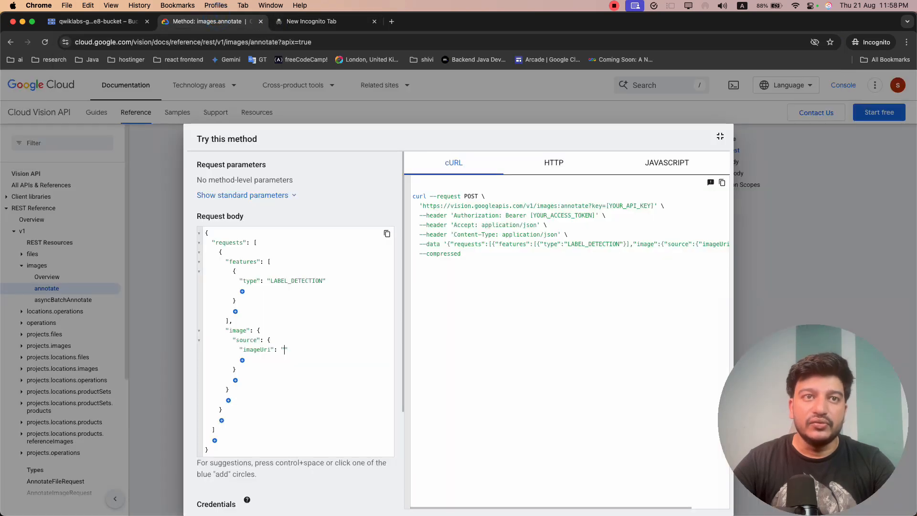
key(super+v)
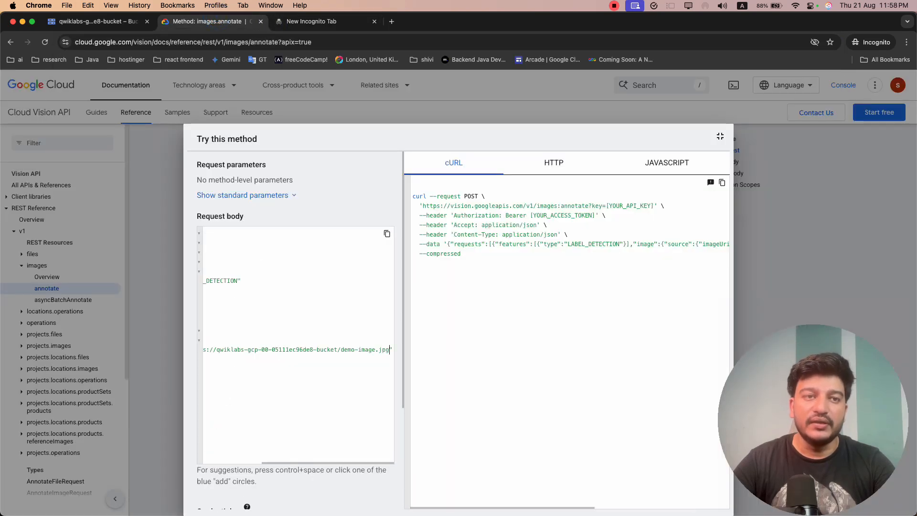
Step: Read step 11 on the lab page and check the Google OAuth 2.0 and API key credentials of the method
key(super+grave)
scroll(315, 305, down, 5)
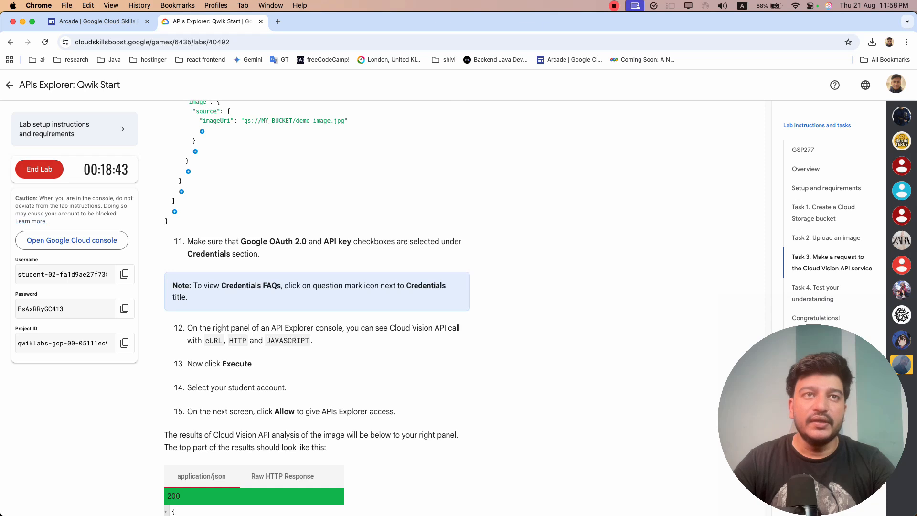
key(super+grave)
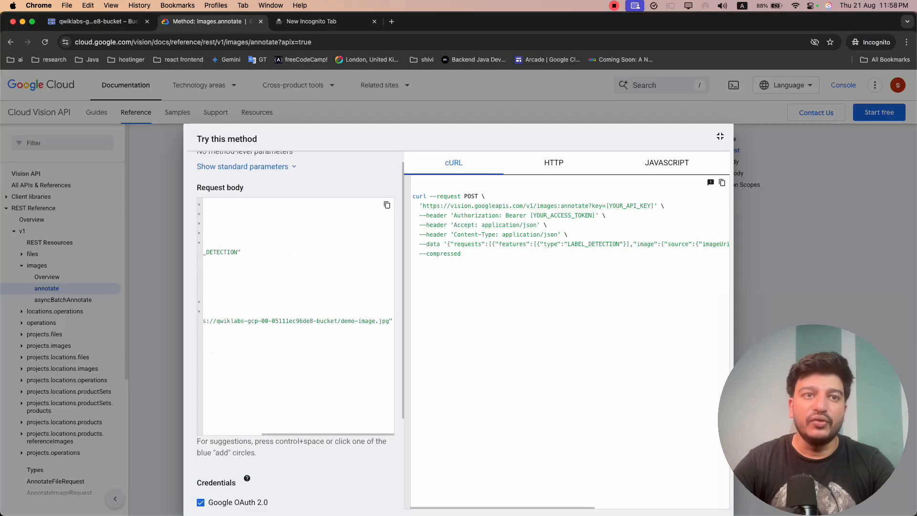
scroll(295, 310, down, 3)
key(super+grave)
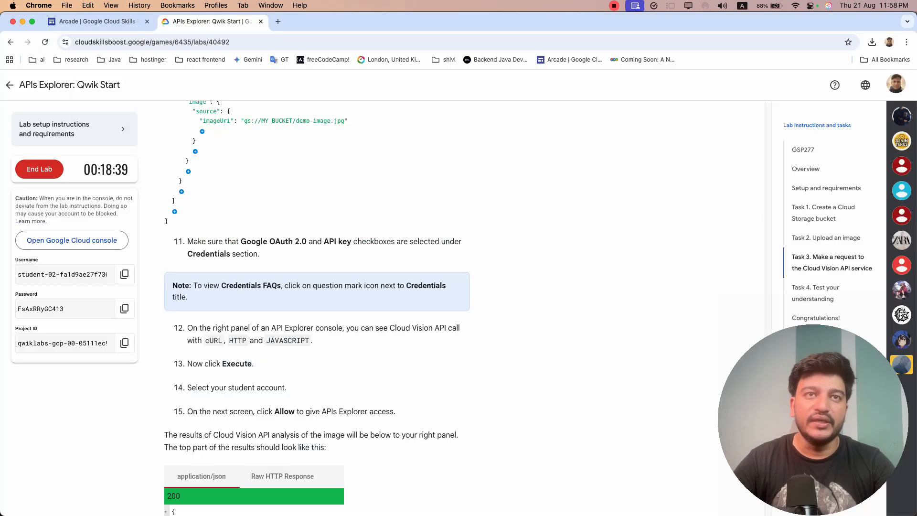
drag(393, 242, 260, 254)
Step: Read steps 12 to 15 and the expected response on the lab page, and check the method's cURL preview
scroll(260, 253, down, 3)
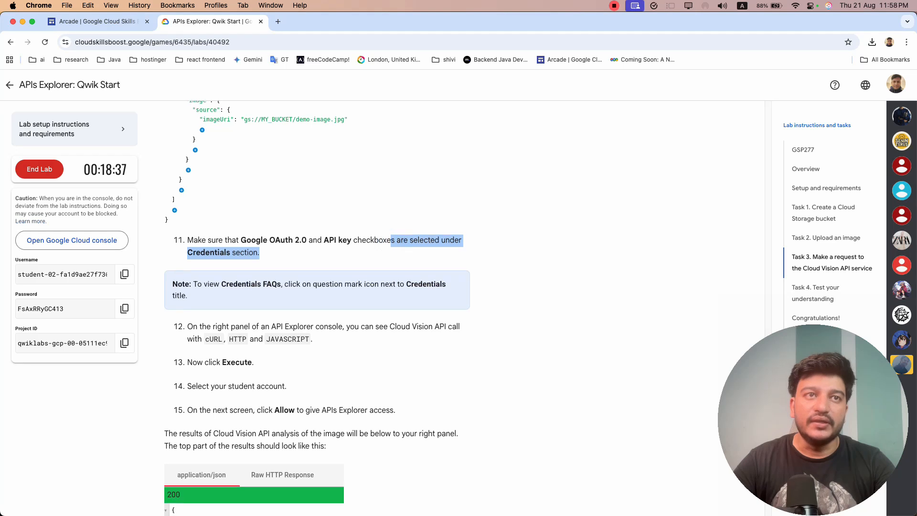
scroll(317, 304, up, 1)
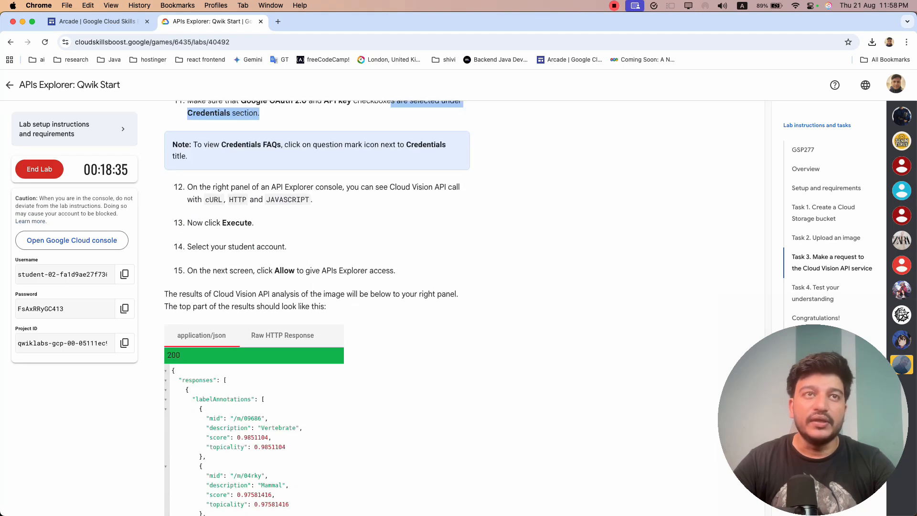
drag(229, 186, 334, 187)
click(325, 228)
key(super+grave)
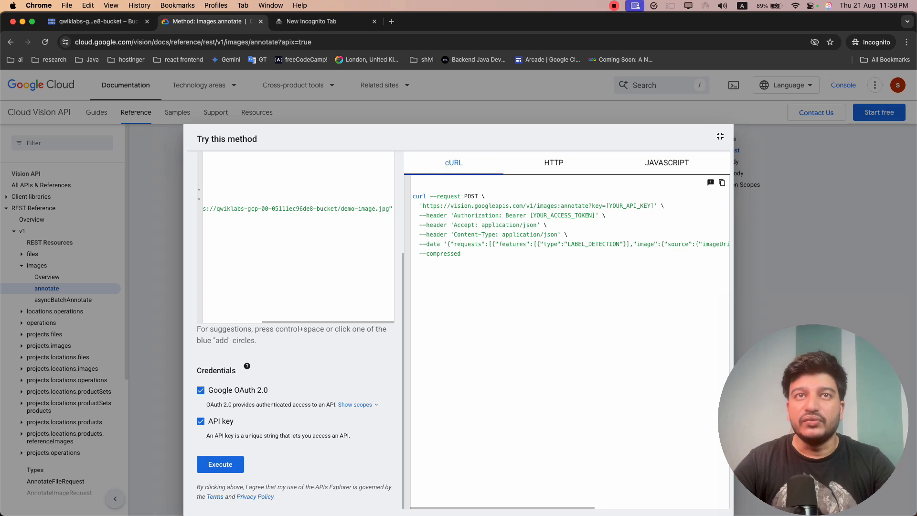
triple_click(397, 262)
click(396, 188)
click(411, 196)
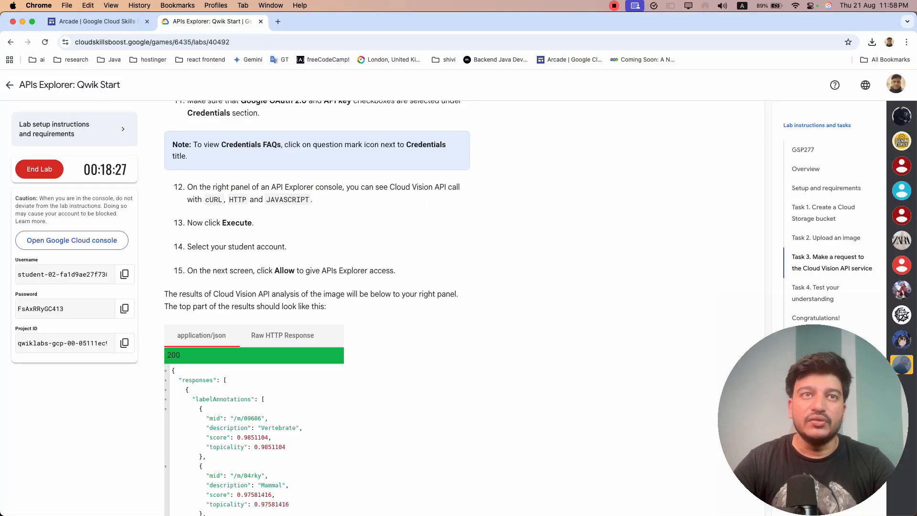
Step: Execute the images.annotate request, choosing the student account and allowing Google APIs Explorer access
drag(219, 223, 253, 223)
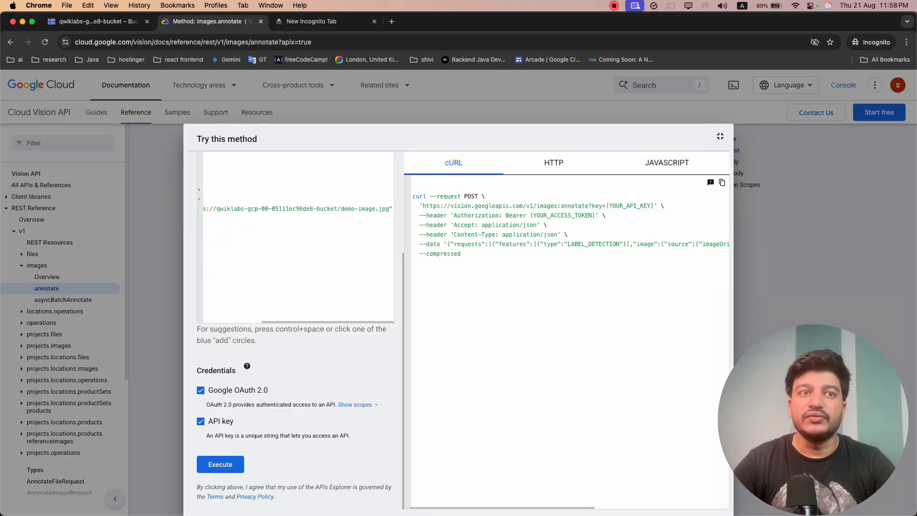
click(221, 464)
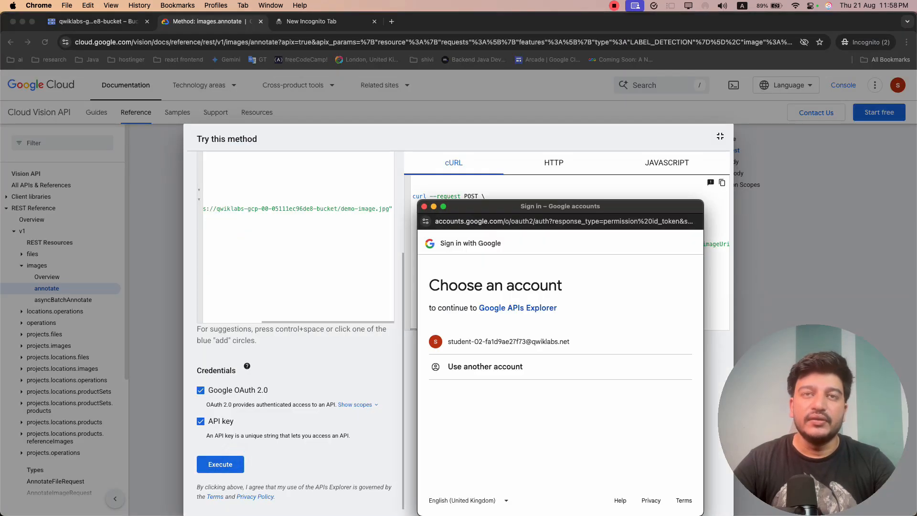
click(498, 346)
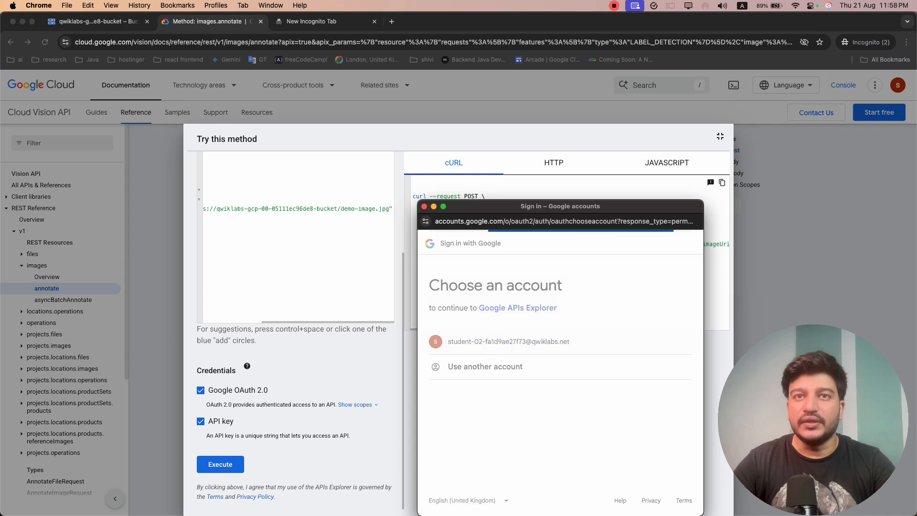
click(597, 480)
scroll(557, 358, down, 3)
click(623, 464)
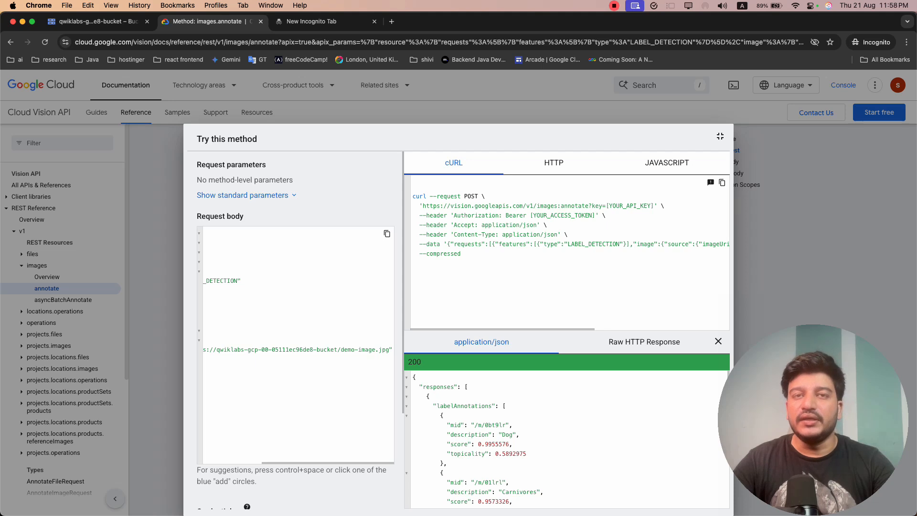
Step: Read through the labelAnnotations in the JSON response of the images.annotate request
scroll(566, 439, down, 5)
scroll(566, 439, down, 3)
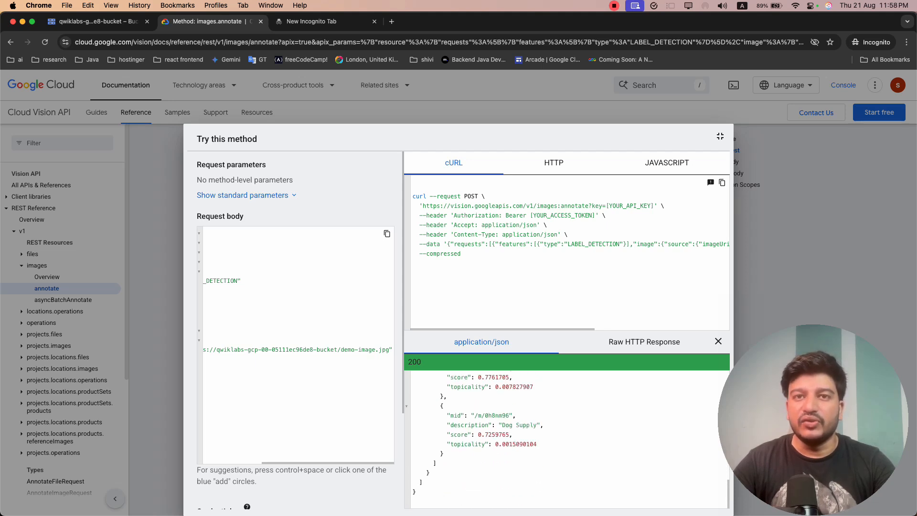
scroll(567, 439, up, 2)
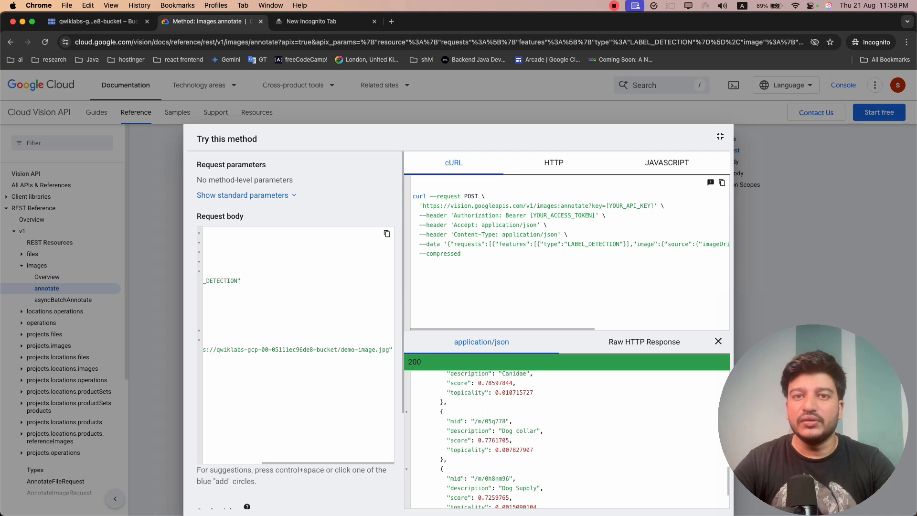
scroll(566, 439, up, 4)
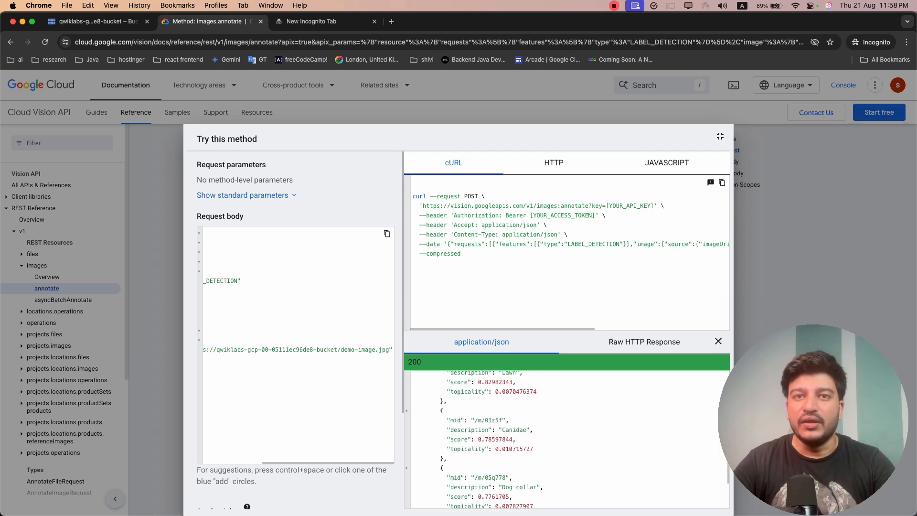
scroll(567, 440, up, 4)
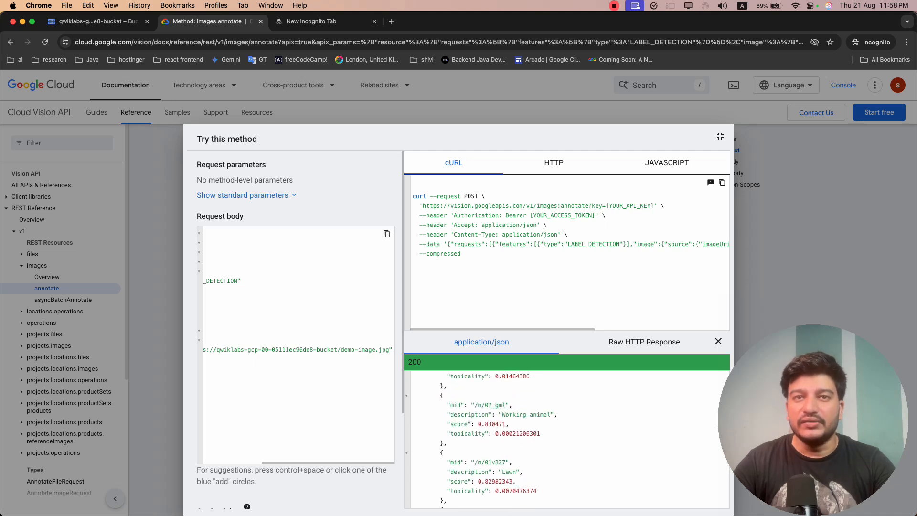
scroll(566, 439, up, 4)
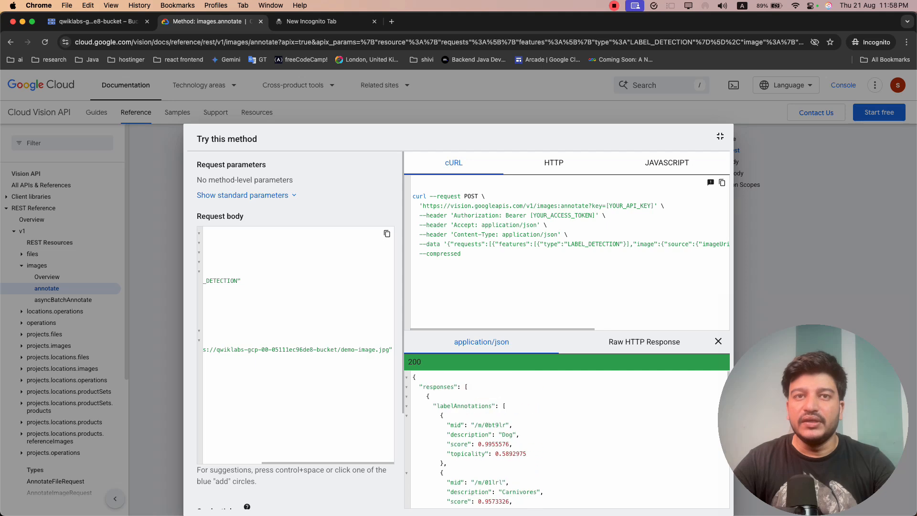
Step: Switch to the lab page and review its remaining sections and the progress checks of Task 2
key(super+grave)
scroll(315, 305, down, 10)
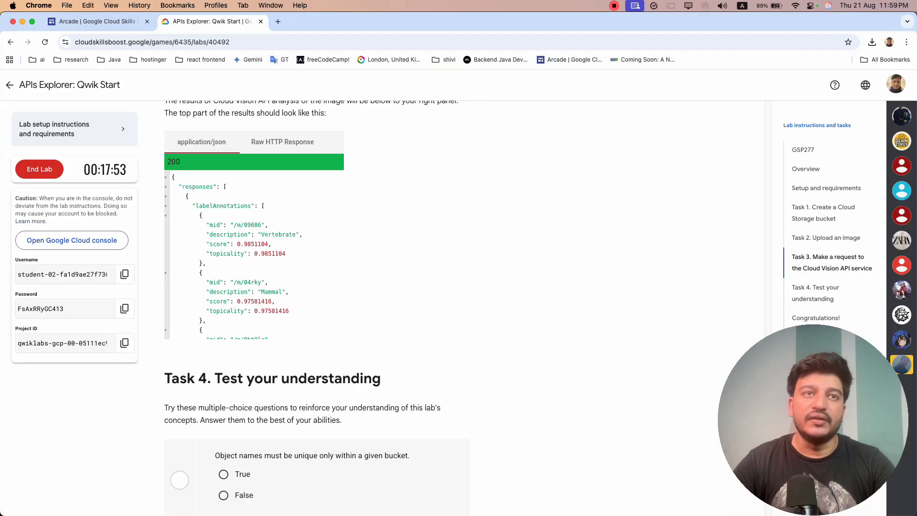
scroll(315, 305, down, 15)
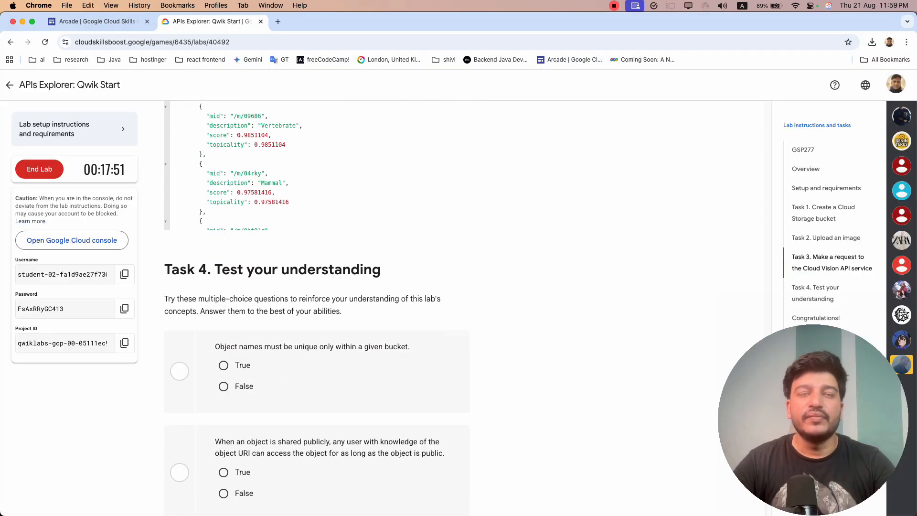
scroll(315, 305, down, 6)
scroll(315, 306, up, 11)
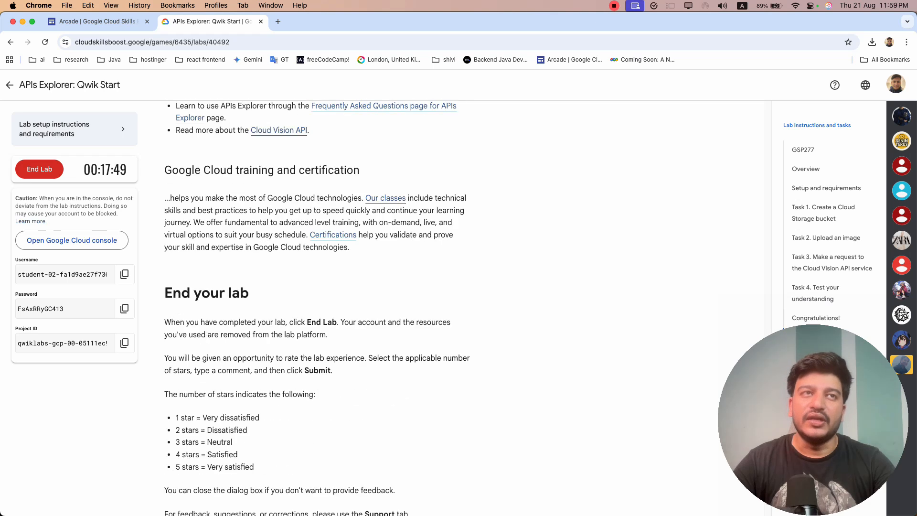
scroll(315, 305, up, 15)
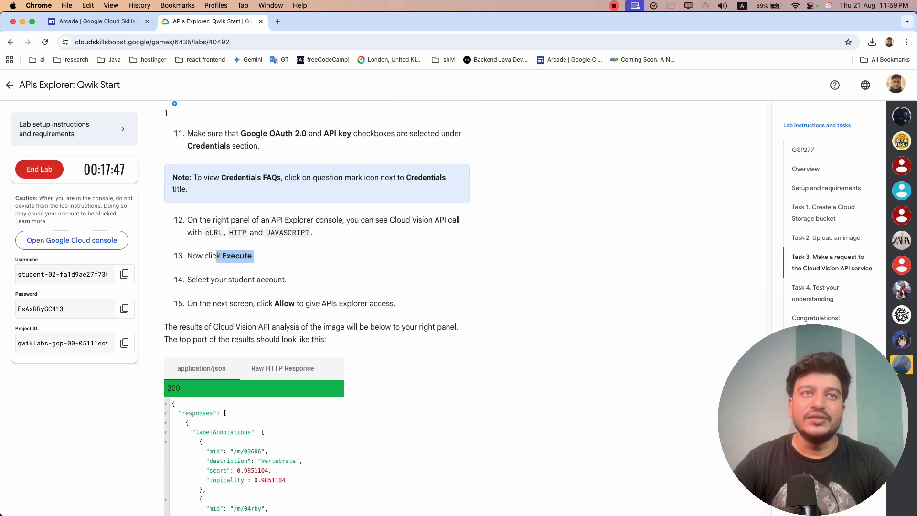
scroll(316, 305, up, 15)
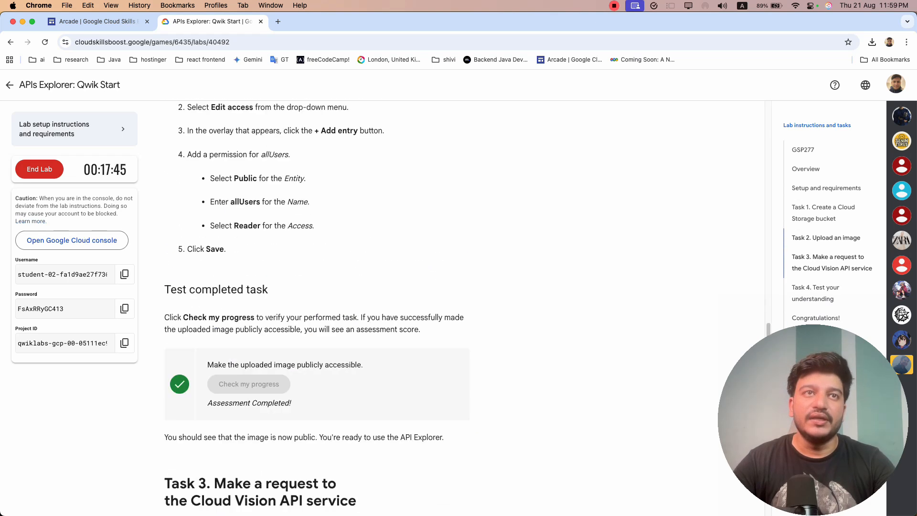
scroll(315, 305, up, 10)
scroll(315, 305, down, 9)
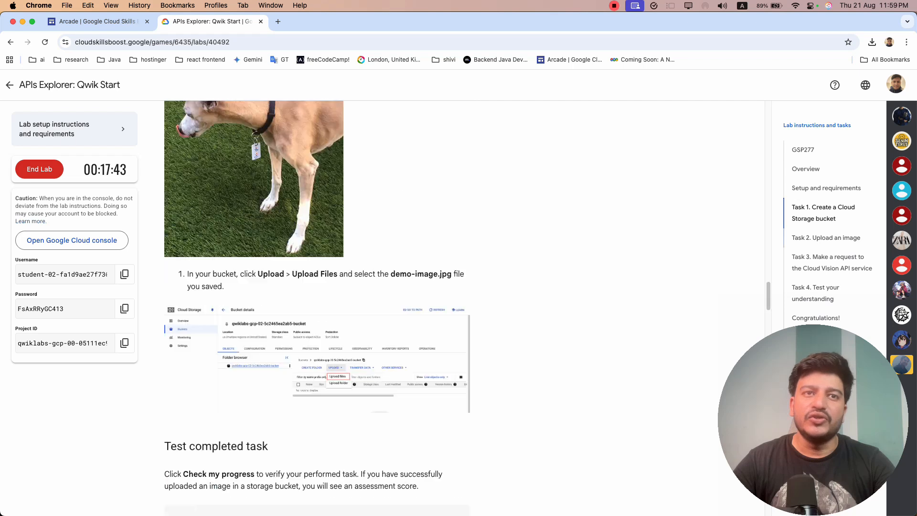
scroll(315, 306, up, 5)
scroll(315, 306, down, 10)
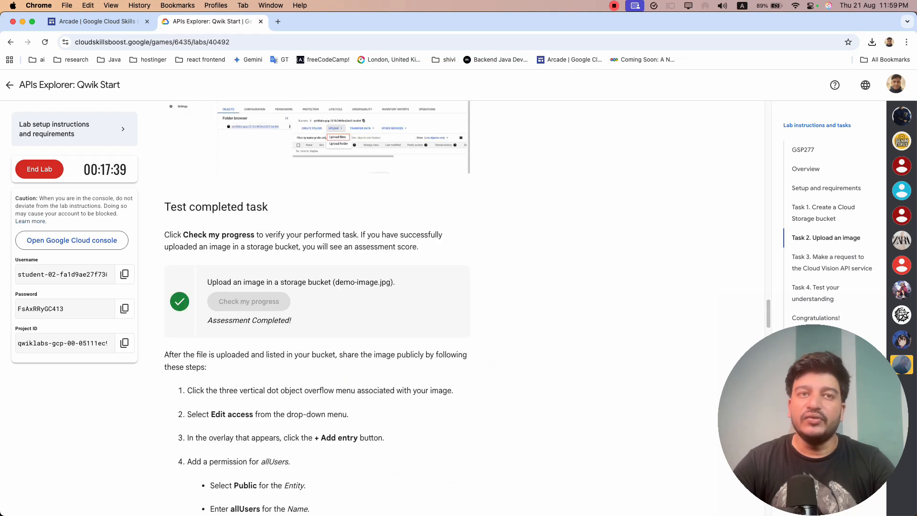
scroll(482, 371, down, 6)
scroll(317, 306, up, 10)
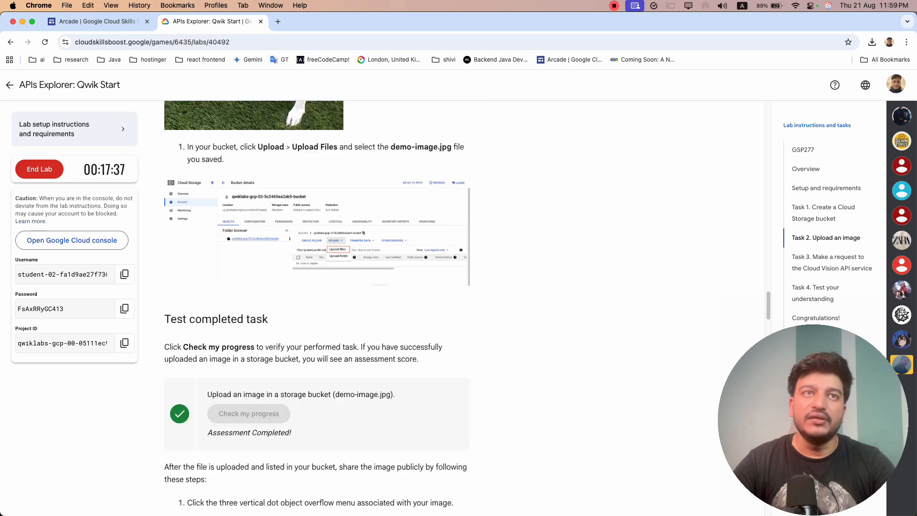
Step: Reread the Task 3 instructions on building the request body, especially steps 8 to 10 and the imageUri path format
scroll(317, 306, down, 15)
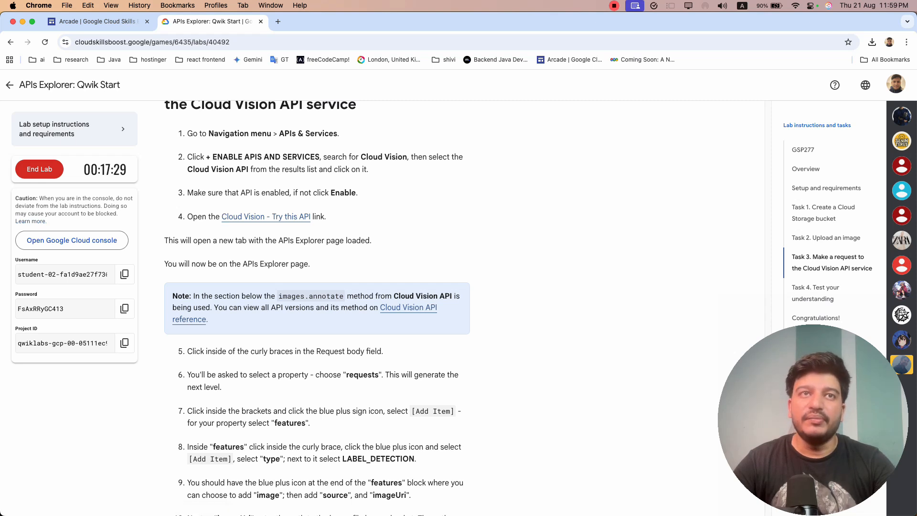
scroll(275, 262, down, 3)
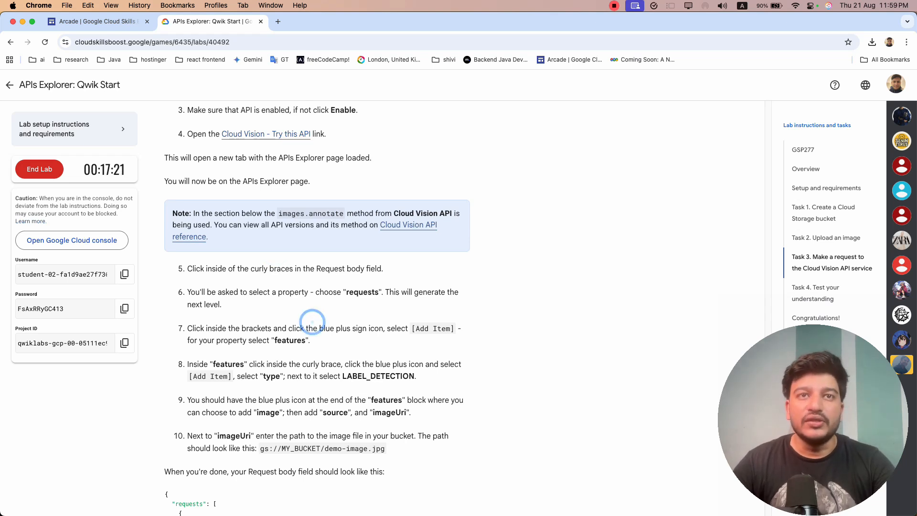
drag(187, 364, 384, 449)
click(404, 481)
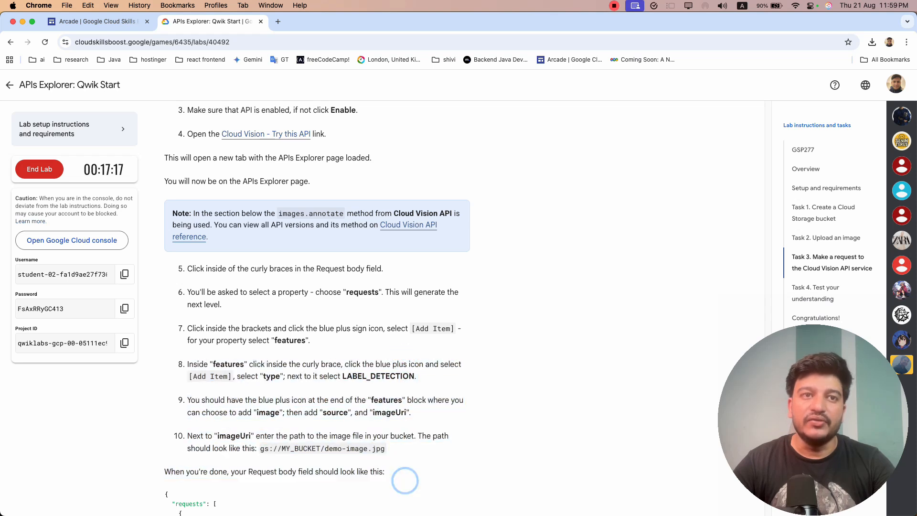
scroll(404, 480, down, 3)
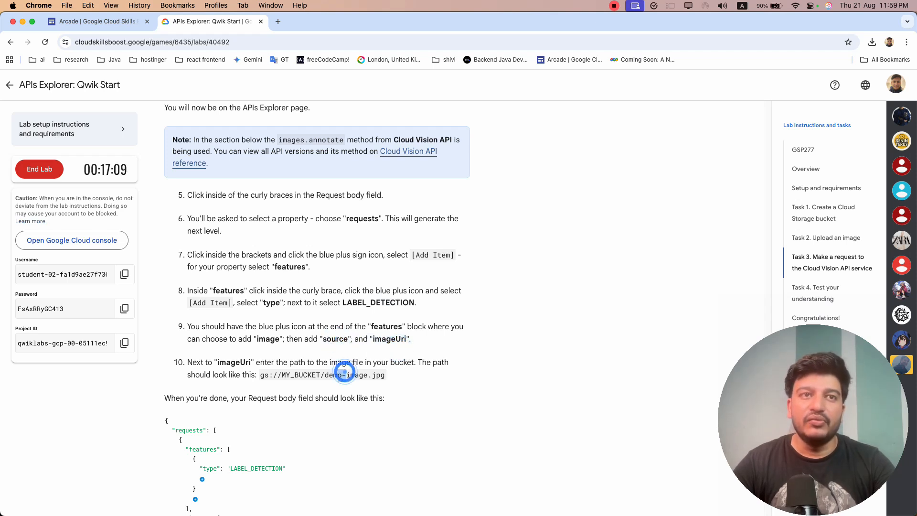
drag(310, 363, 386, 376)
click(406, 391)
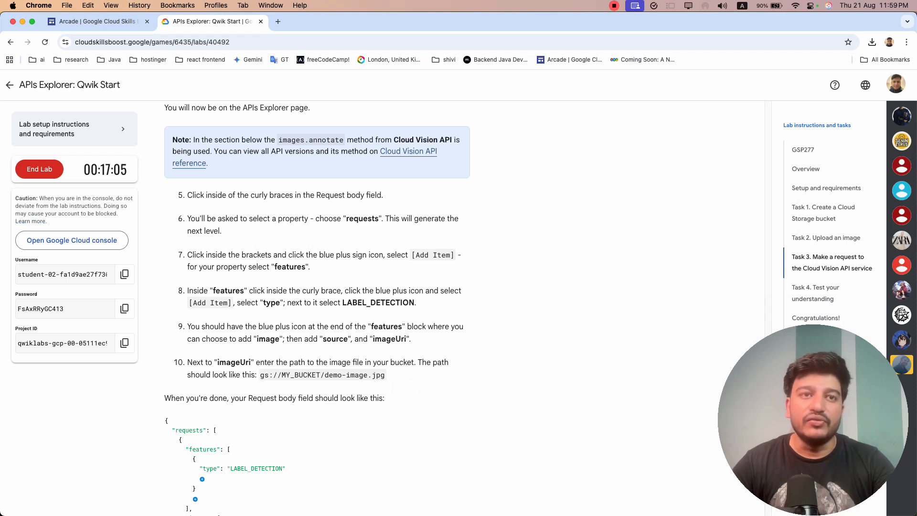
scroll(405, 391, down, 8)
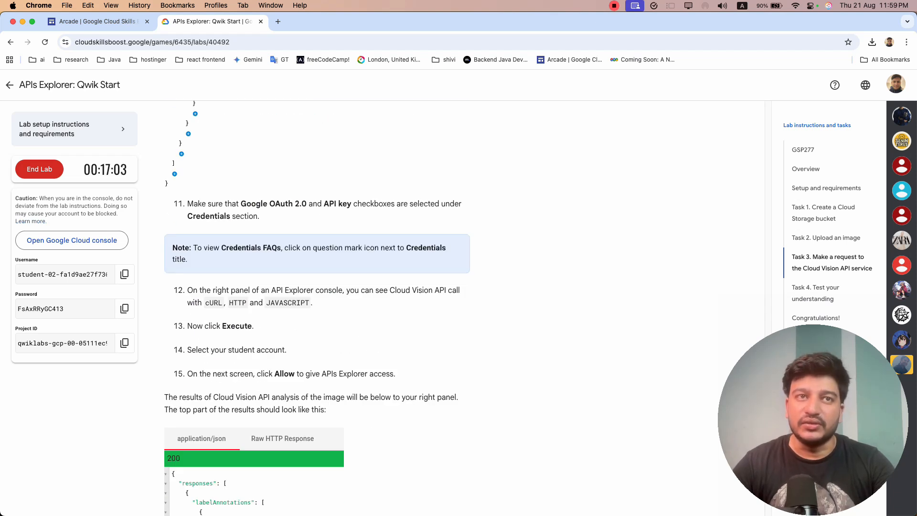
Step: Check the end of the images.annotate JSON response again in the APIs Explorer
scroll(405, 391, down, 8)
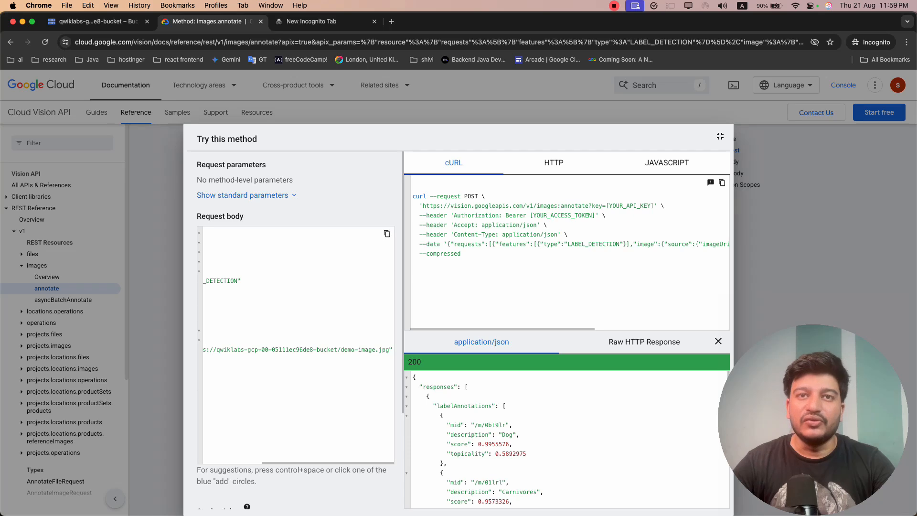
scroll(566, 439, down, 15)
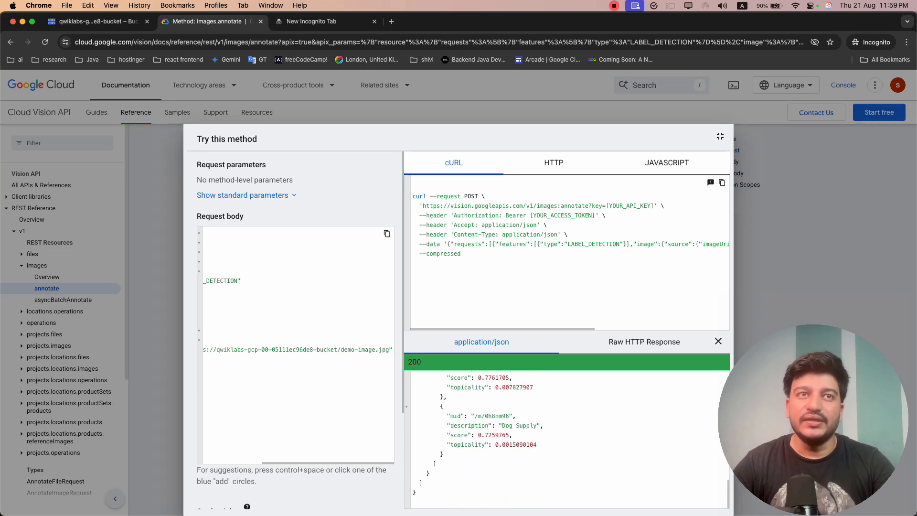
scroll(296, 311, down, 5)
scroll(296, 310, up, 5)
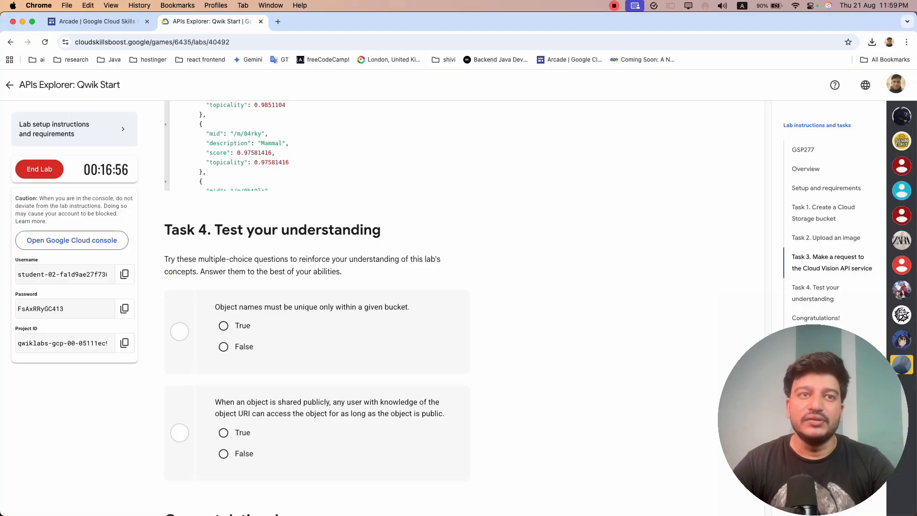
Step: Answer True to both Task 4 questions, on unique object names within a bucket and on access to publicly shared objects
scroll(317, 306, down, 4)
scroll(317, 306, up, 3)
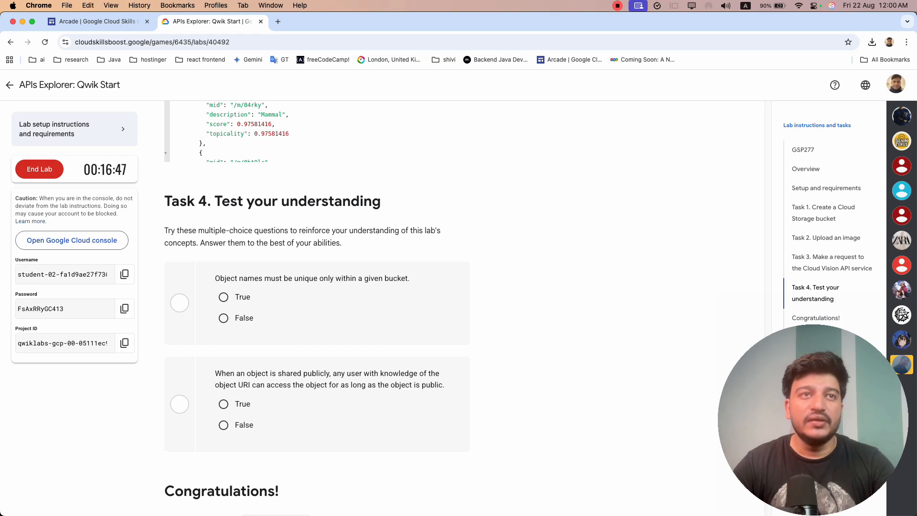
click(224, 297)
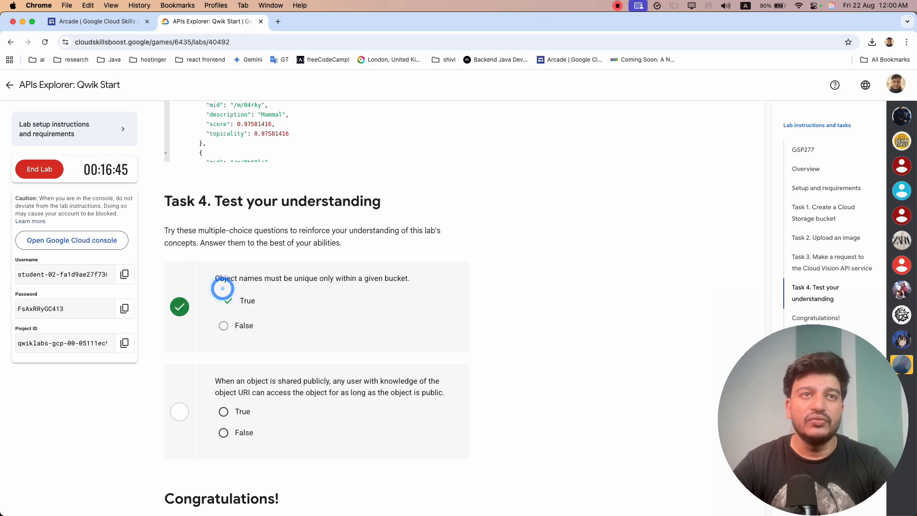
scroll(317, 306, down, 4)
scroll(317, 305, up, 3)
scroll(317, 306, up, 1)
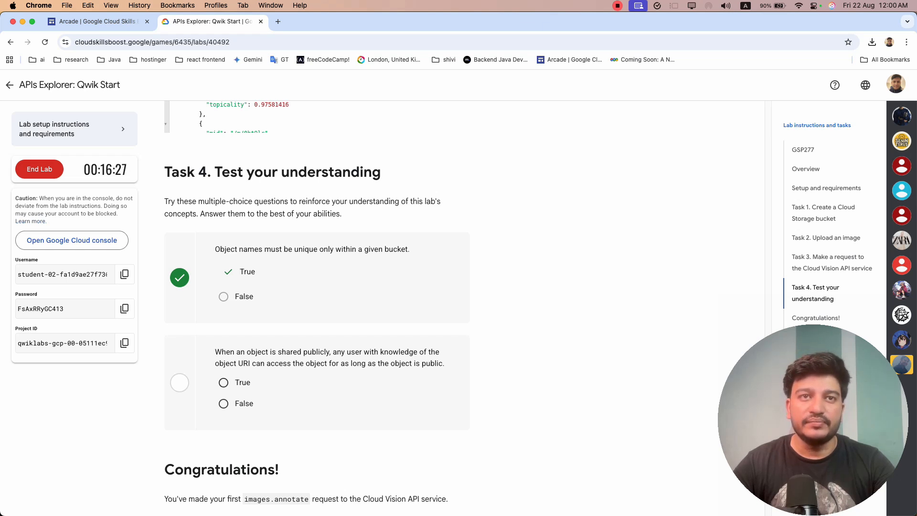
click(248, 385)
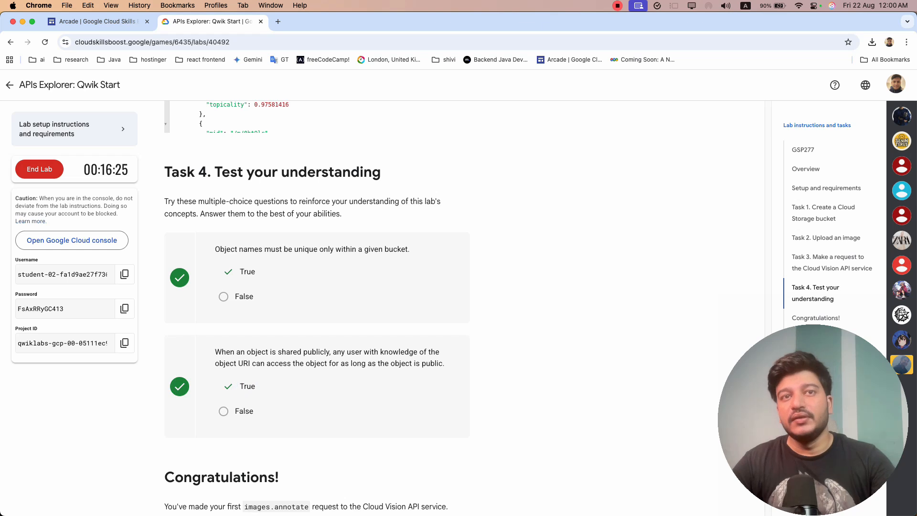
Step: Reread the Task 4 question about publicly shared objects and go back to the overview at the start of the lab page
drag(355, 352, 248, 351)
click(364, 352)
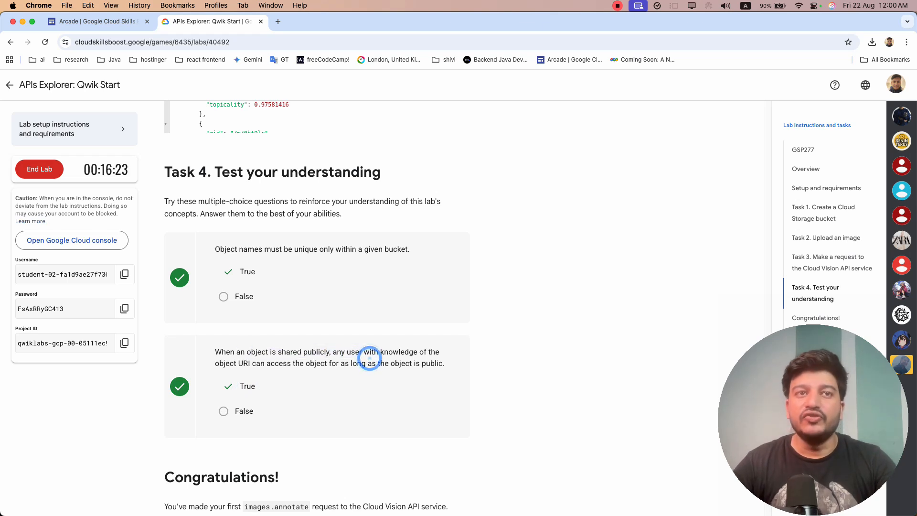
drag(300, 363, 216, 363)
click(218, 362)
drag(405, 362, 340, 363)
click(345, 363)
drag(442, 363, 390, 363)
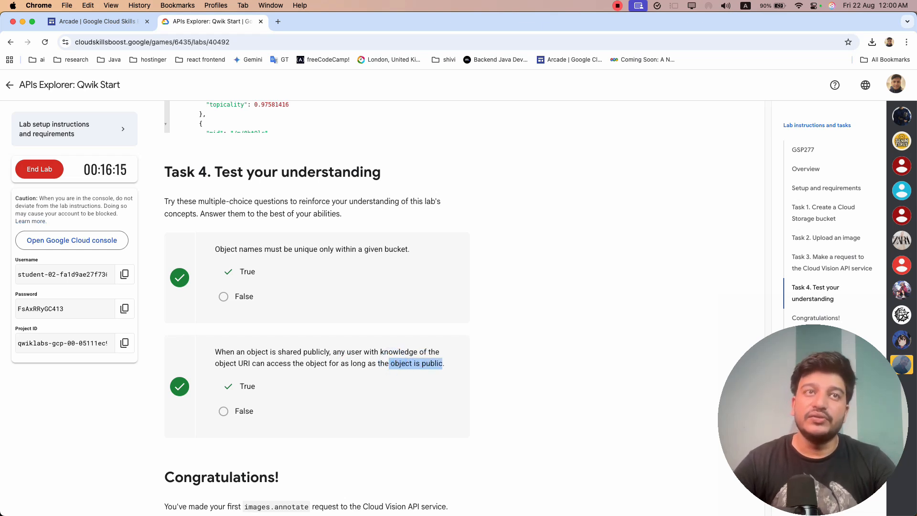
scroll(317, 306, up, 10)
scroll(316, 305, up, 20)
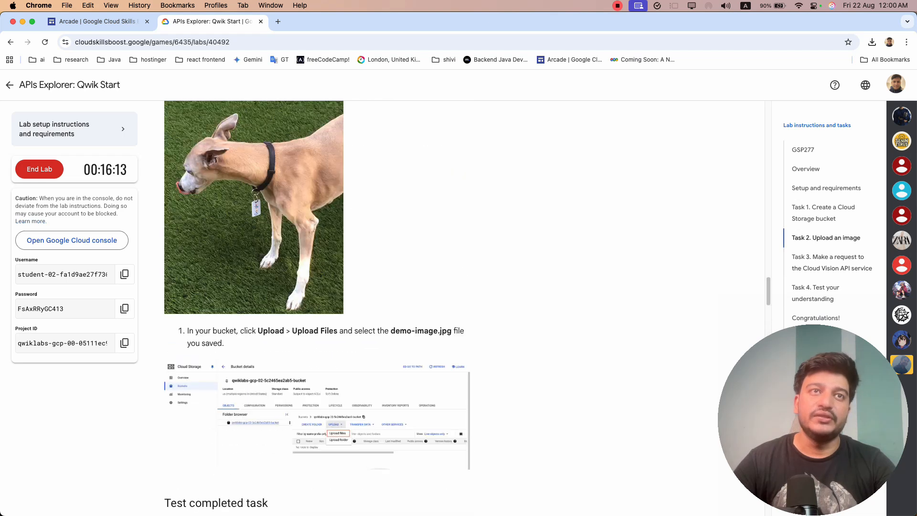
scroll(317, 306, up, 15)
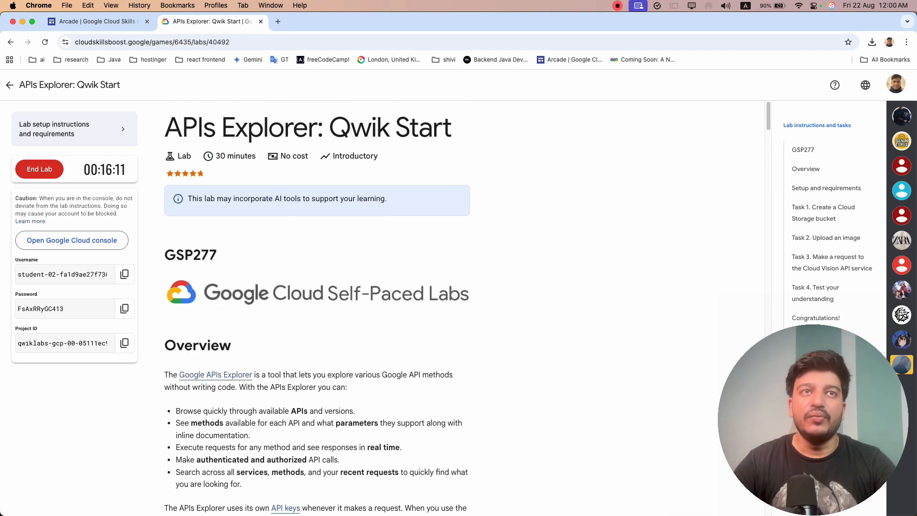